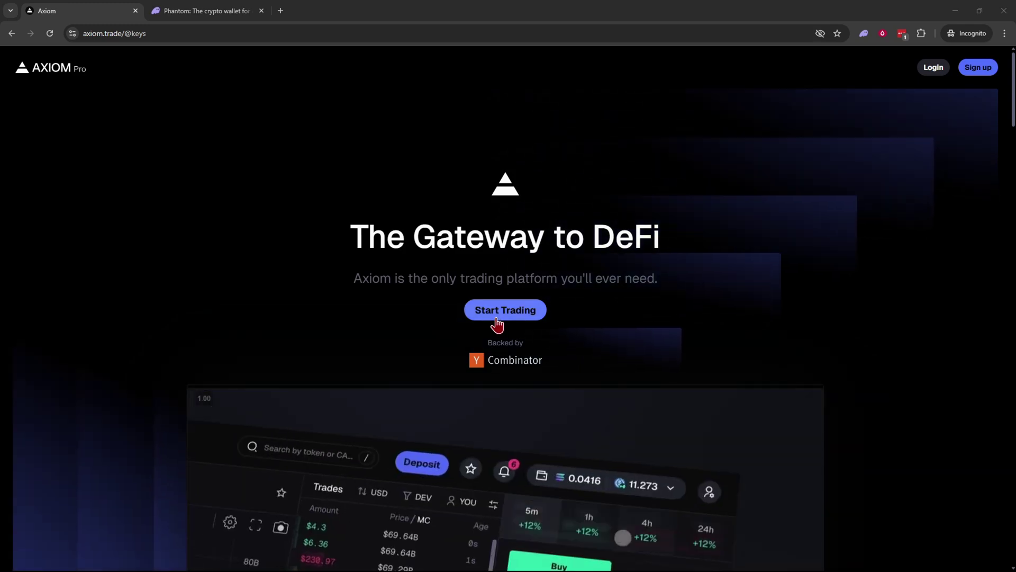
# - Sign up for Axiom Pro with Google, leaving the invite code empty and dismissing the clipboard prompt
pyautogui.click(497, 324)
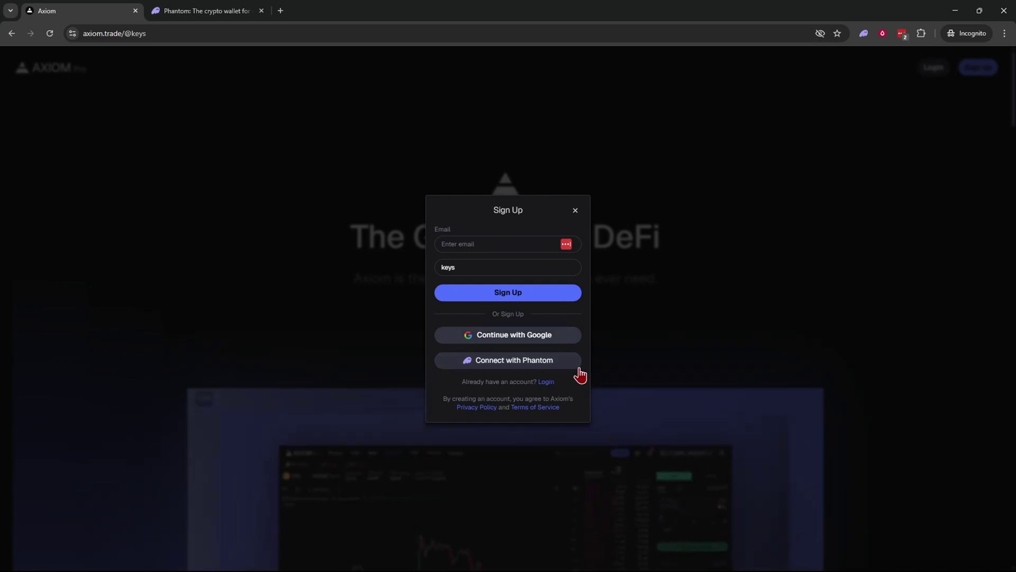
pyautogui.press('BackSpace')
pyautogui.press('BackSpace')
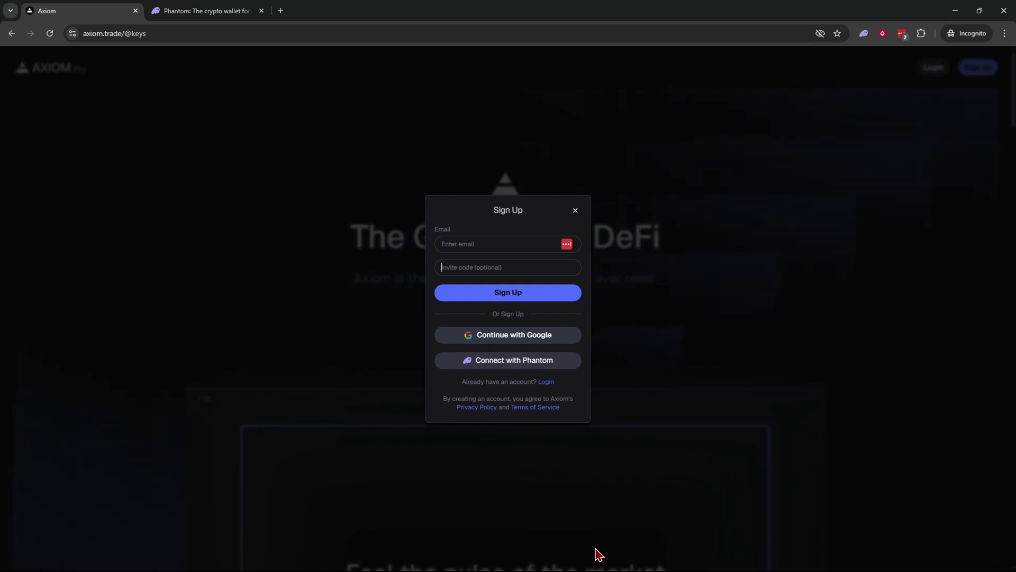
pyautogui.click(502, 345)
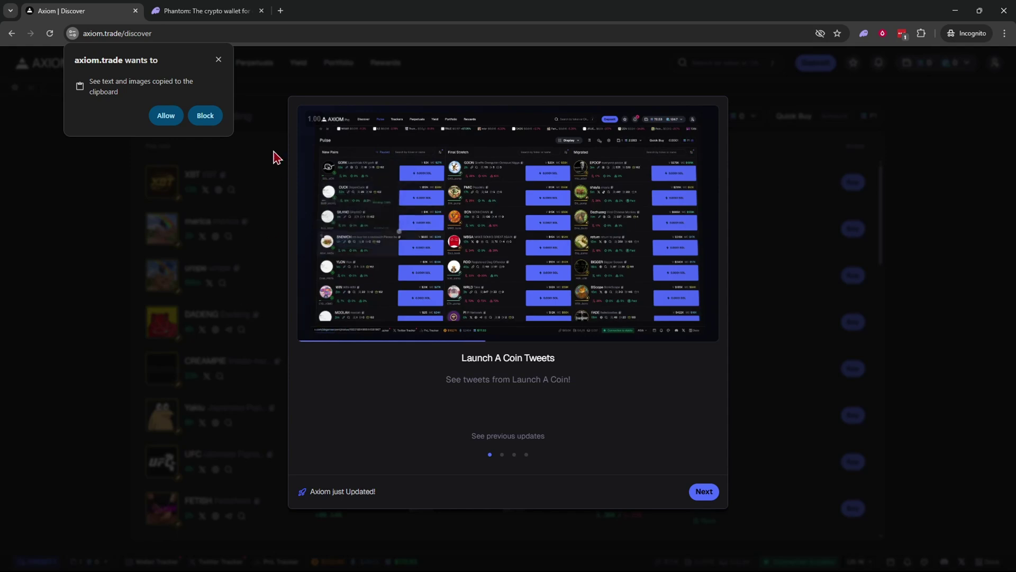
pyautogui.click(219, 60)
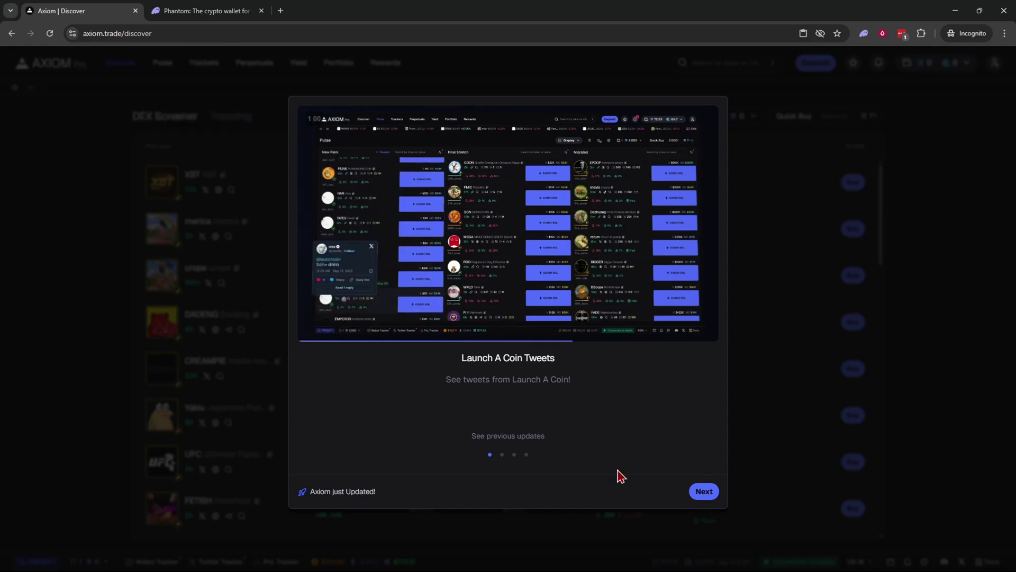
# - Step through the update announcements until the tour closes
pyautogui.click(709, 496)
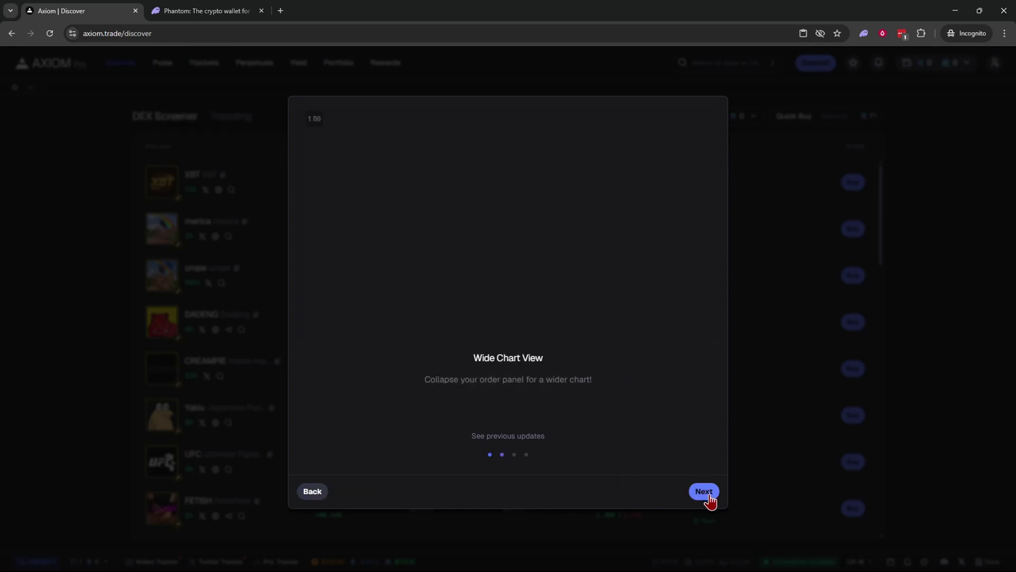
pyautogui.click(708, 498)
pyautogui.click(709, 498)
pyautogui.click(709, 498)
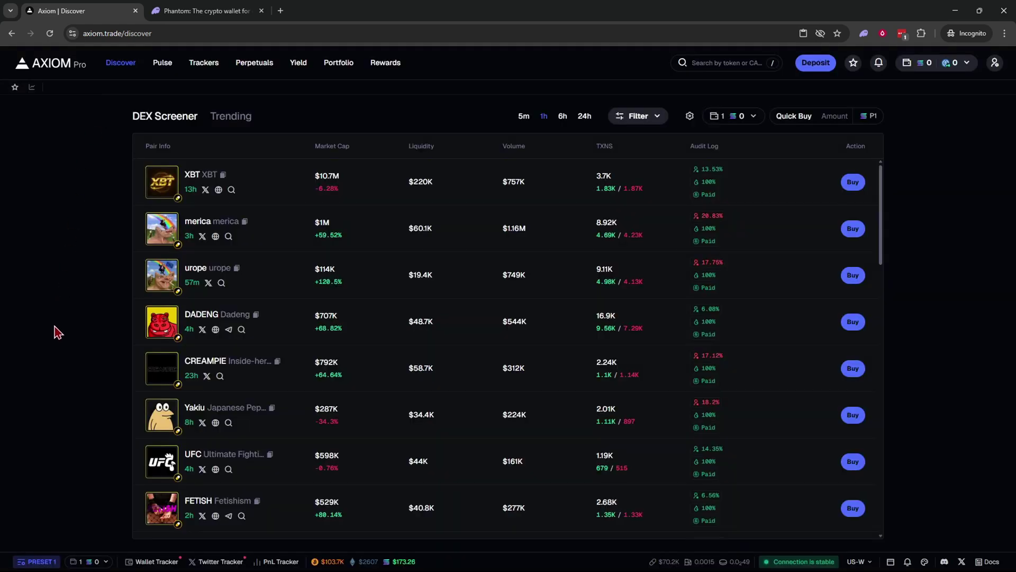
# - Reveal the recovery key under Account and Security, then switch to the Phantom website
pyautogui.click(995, 64)
pyautogui.click(962, 87)
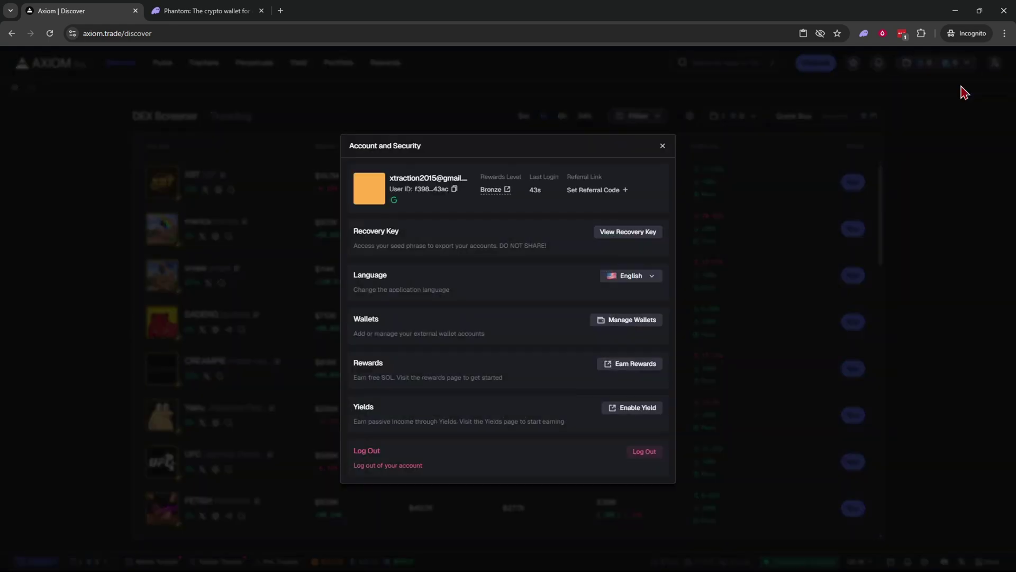
pyautogui.click(634, 235)
pyautogui.click(496, 333)
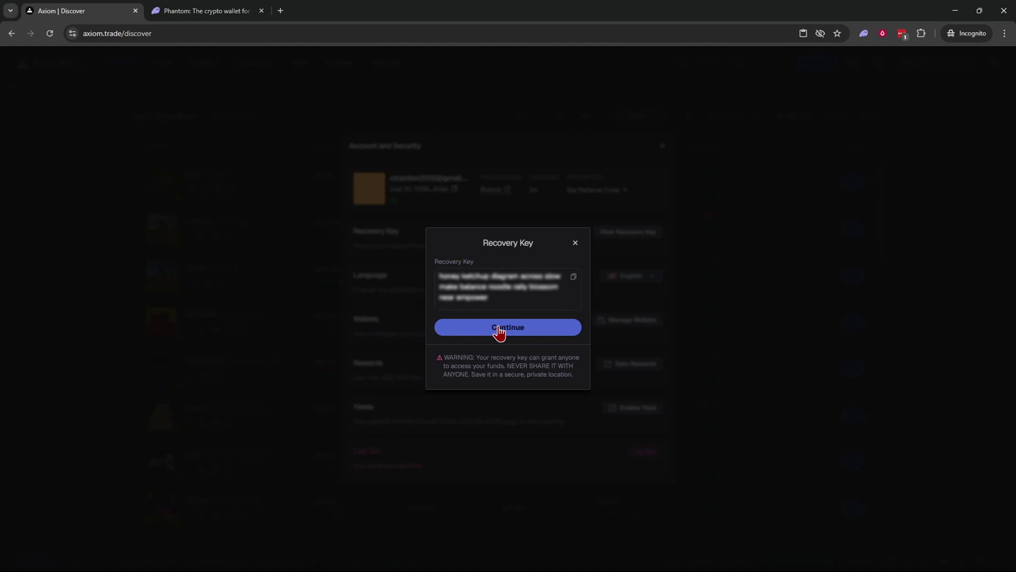
pyautogui.click(251, 16)
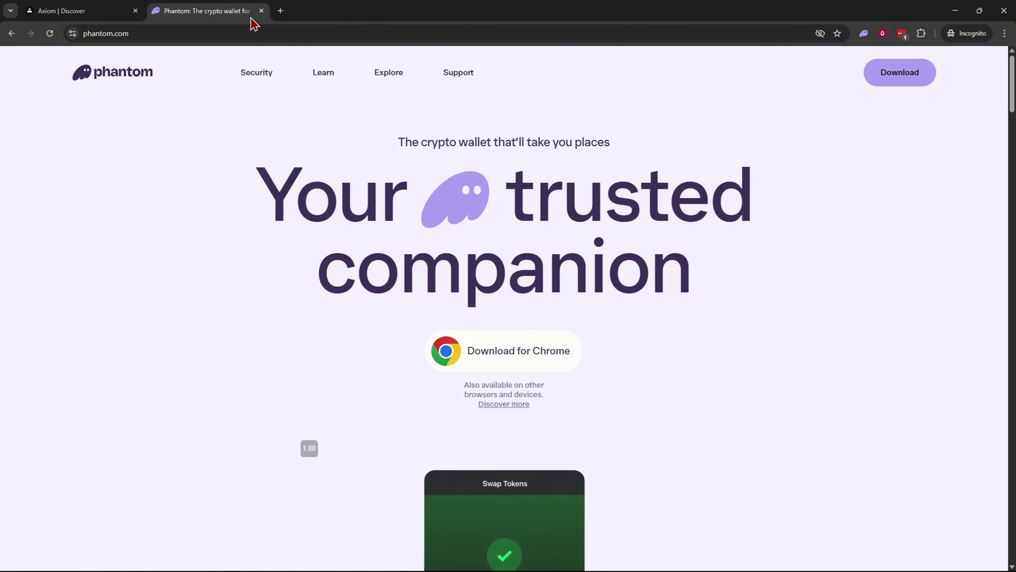
# - Check Phantom's Chrome Web Store listing from phantom.com, then close that window
pyautogui.hotkey('alt', 'Tab')
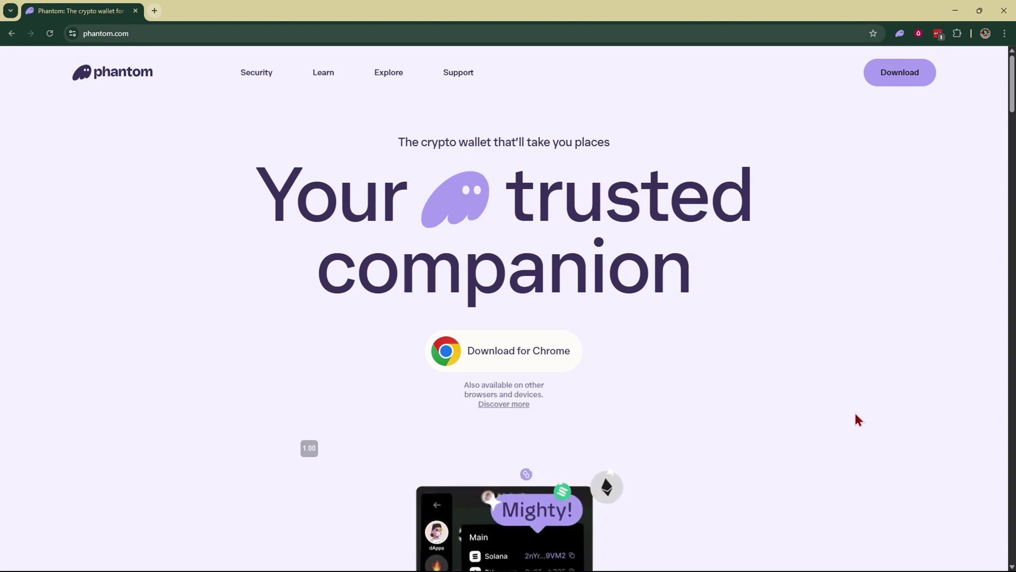
pyautogui.click(521, 366)
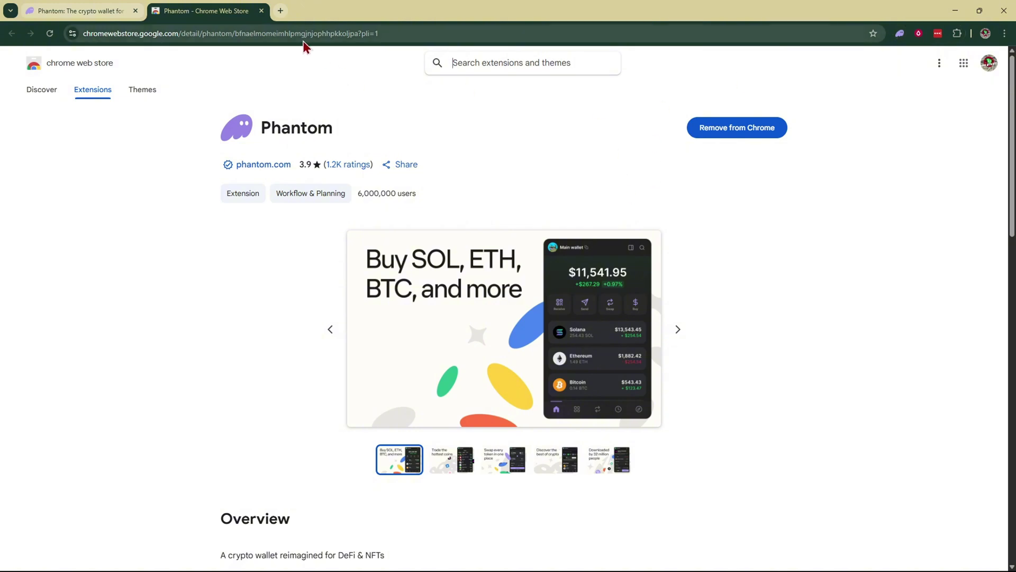
pyautogui.click(1004, 11)
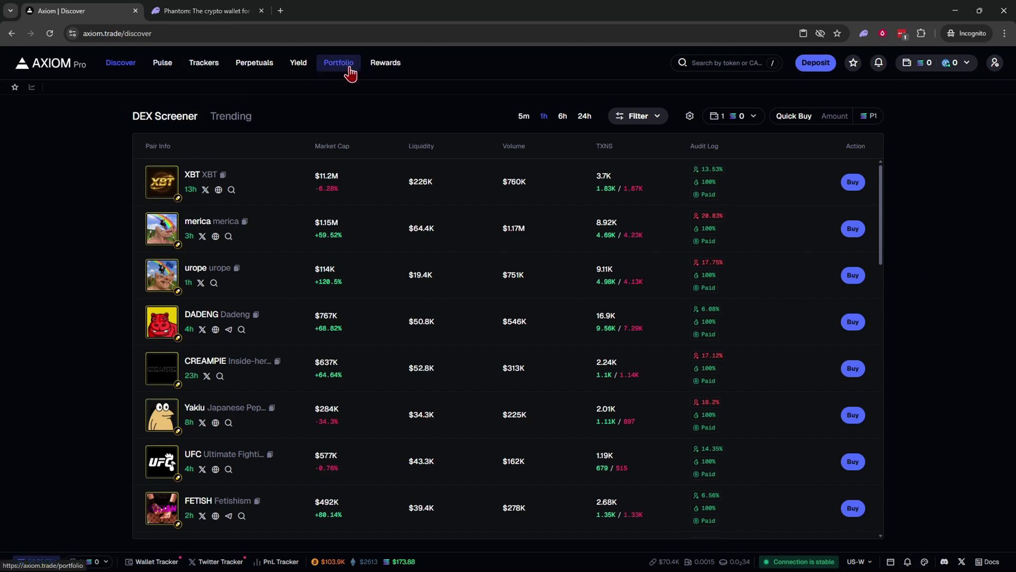
# - In Axiom, start importing an external wallet from Portfolio > Wallets
pyautogui.click(351, 67)
pyautogui.click(613, 198)
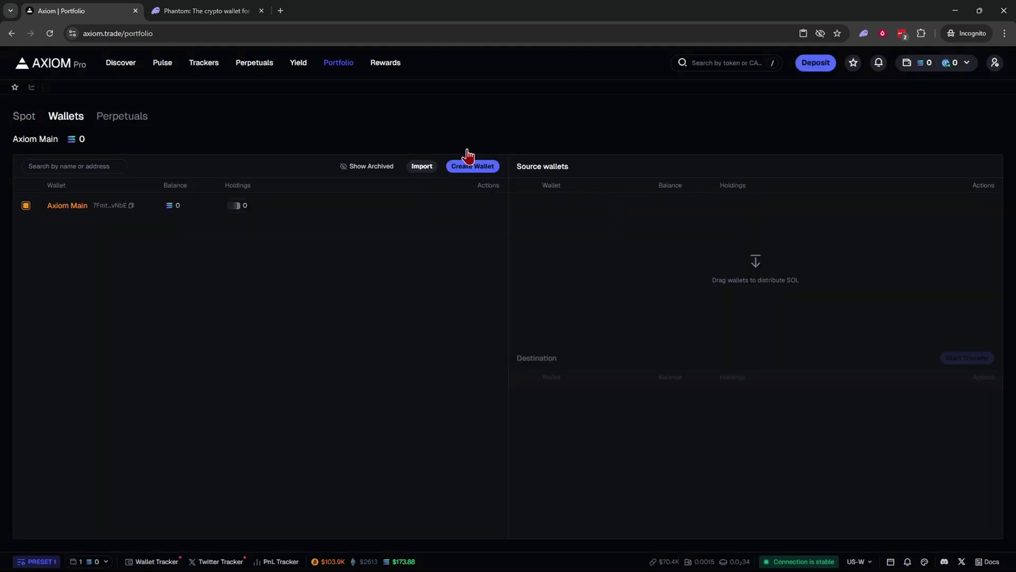
pyautogui.click(422, 167)
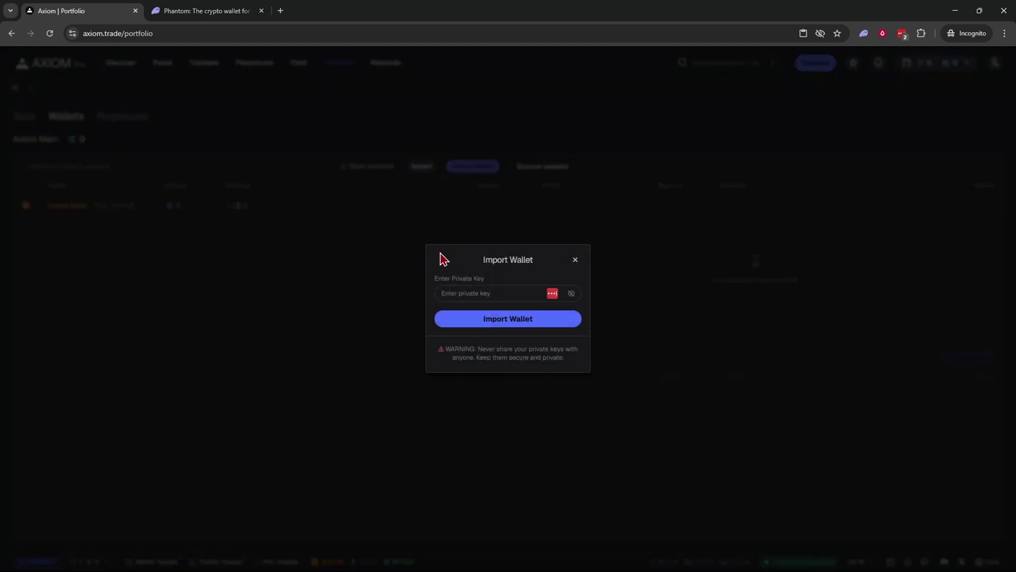
# - In Phantom settings, request the Demo Wallet's private key and enter the wallet password
pyautogui.click(864, 34)
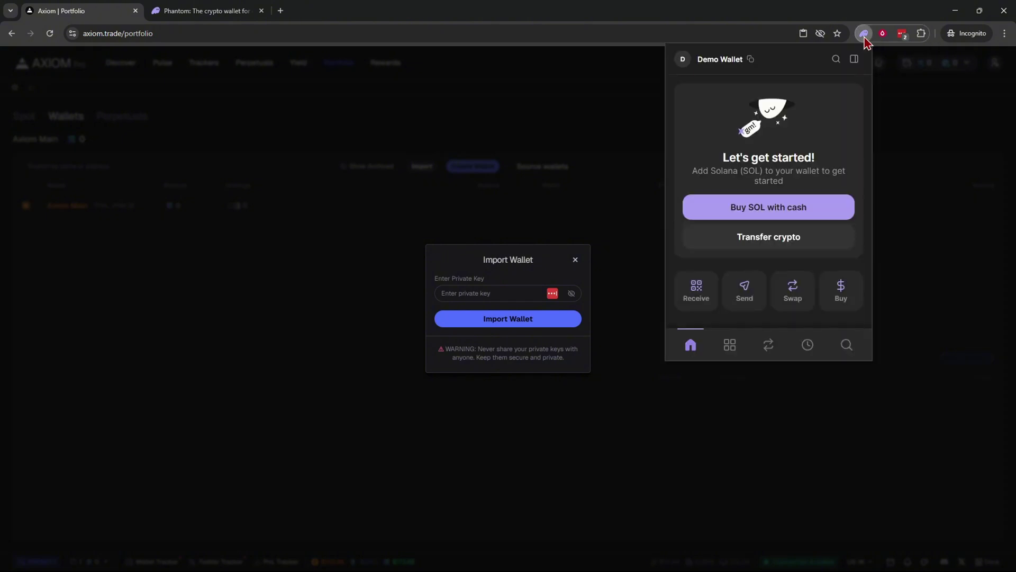
pyautogui.click(683, 60)
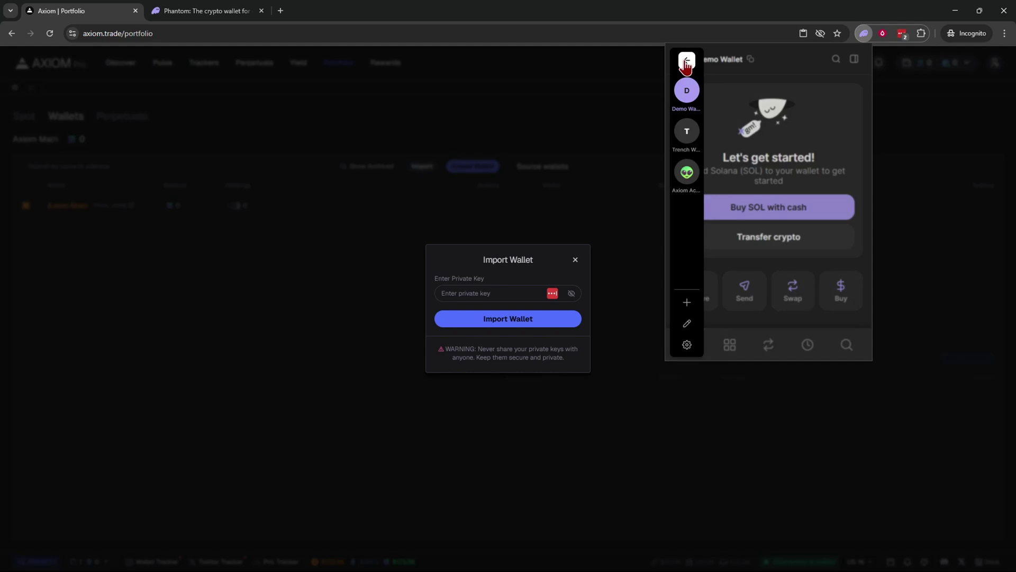
pyautogui.click(687, 345)
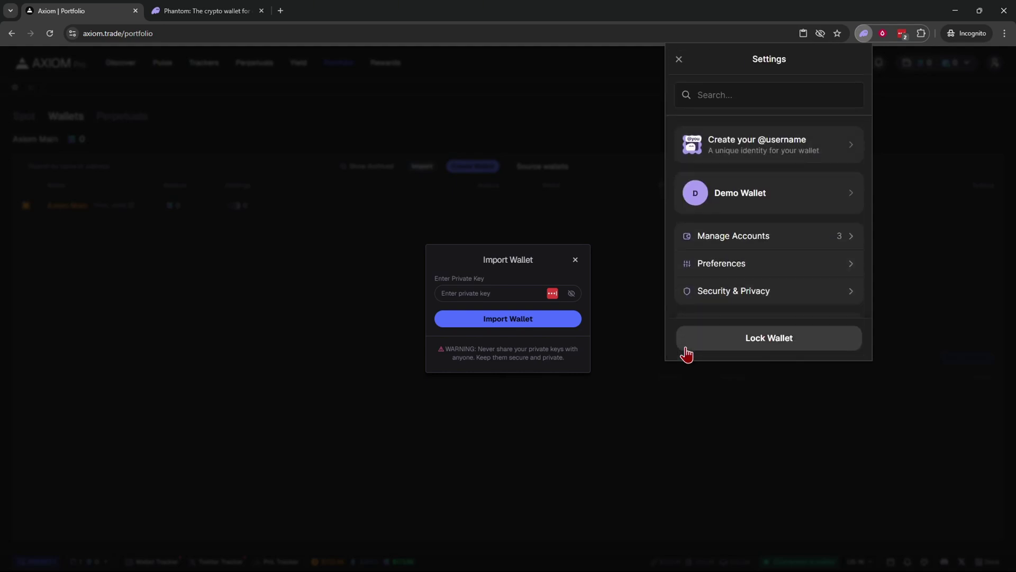
pyautogui.click(779, 199)
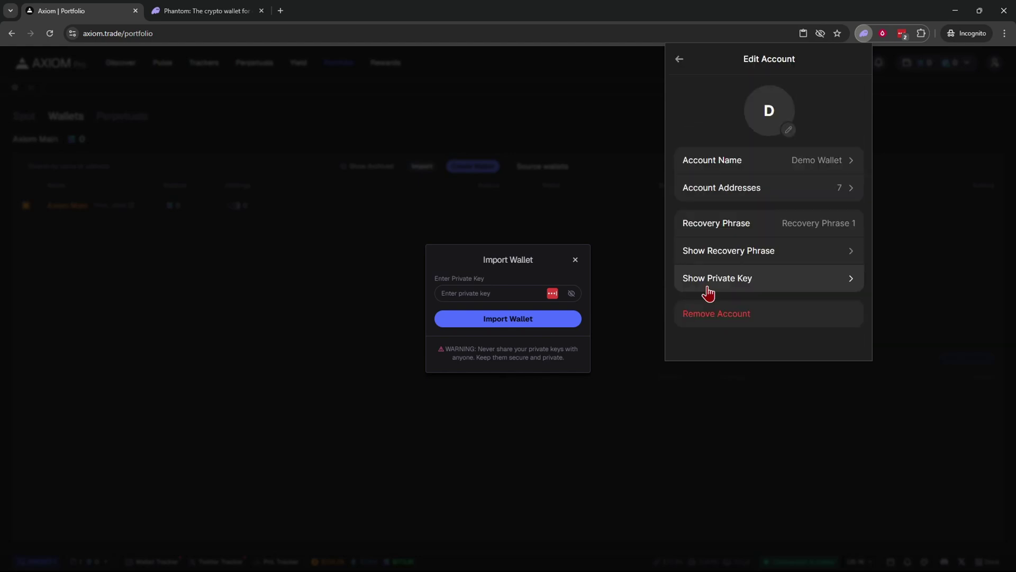
pyautogui.click(797, 286)
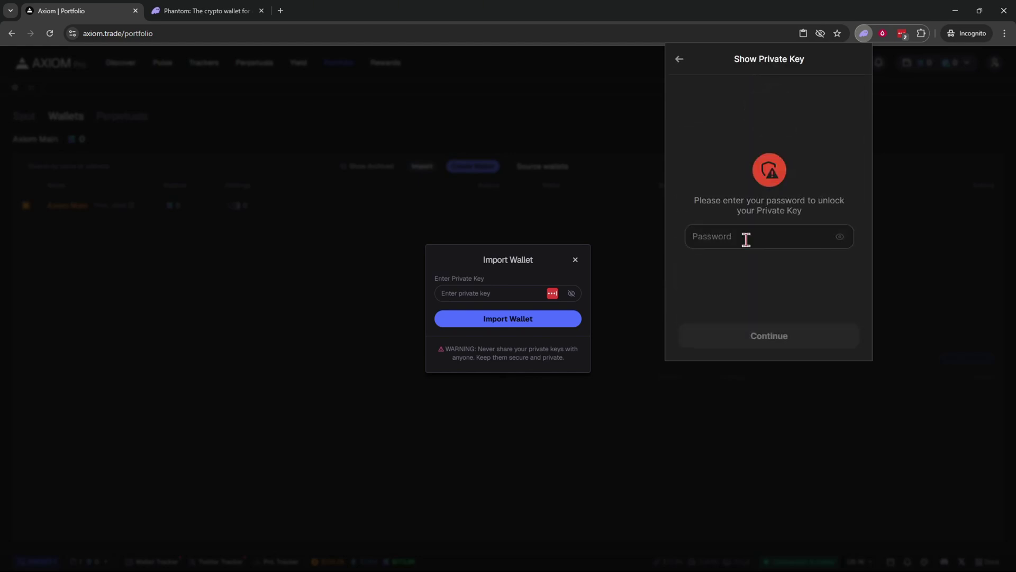
pyautogui.write('•')
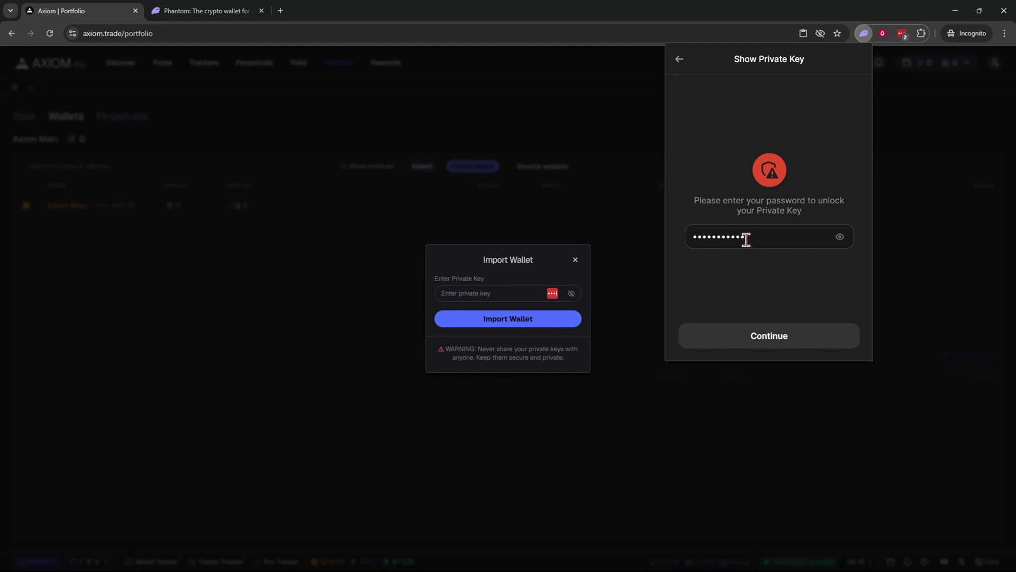
pyautogui.press('Return')
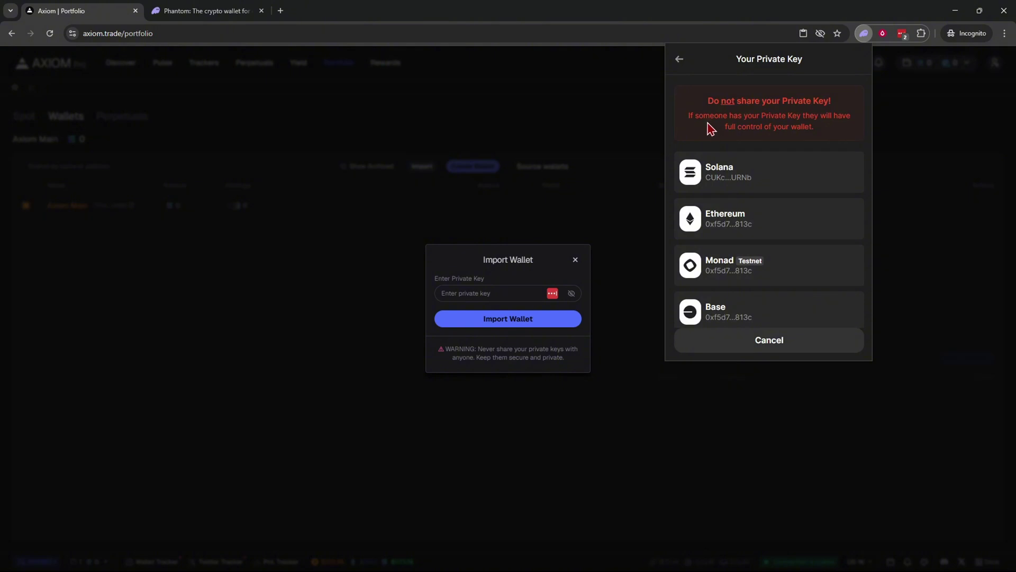
# - Reveal and copy the Solana private key, then focus Axiom's private key field
pyautogui.click(732, 180)
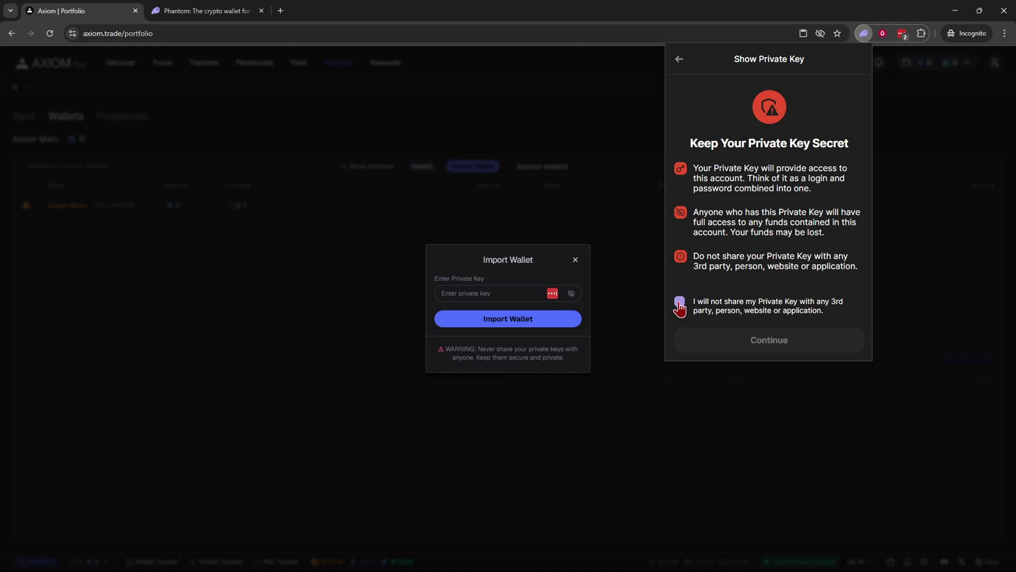
pyautogui.click(680, 304)
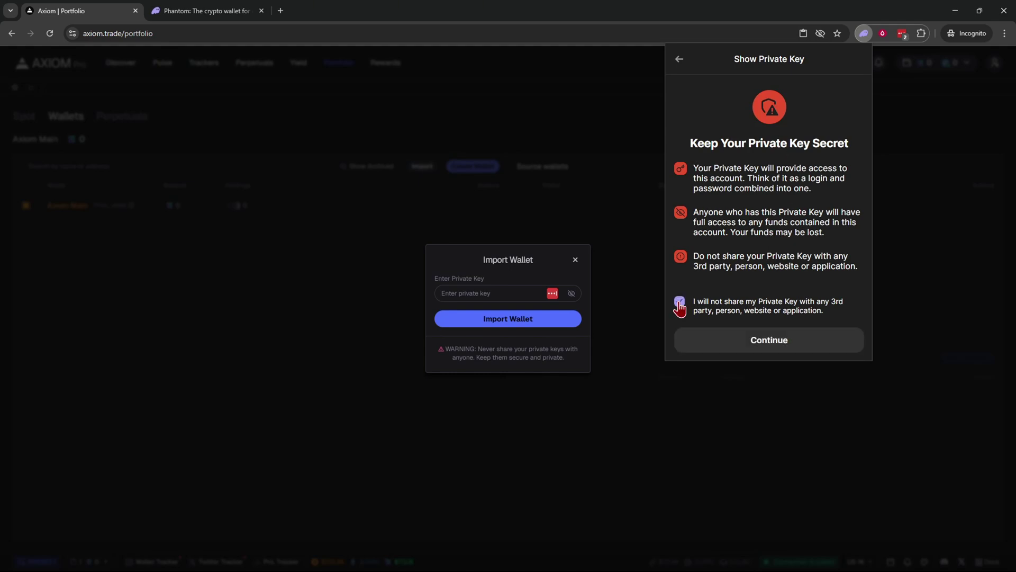
pyautogui.click(755, 341)
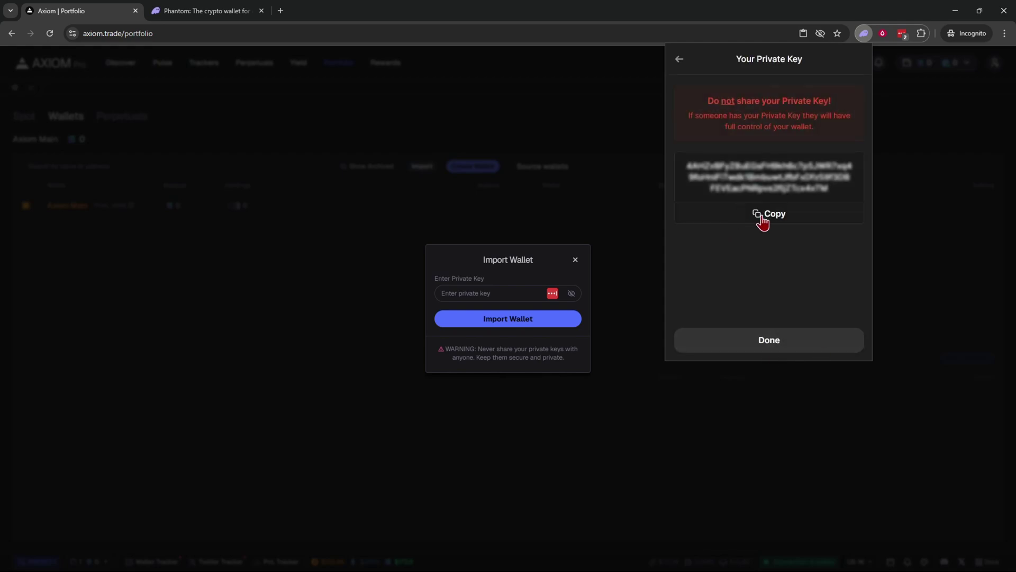
pyautogui.click(763, 217)
pyautogui.click(518, 293)
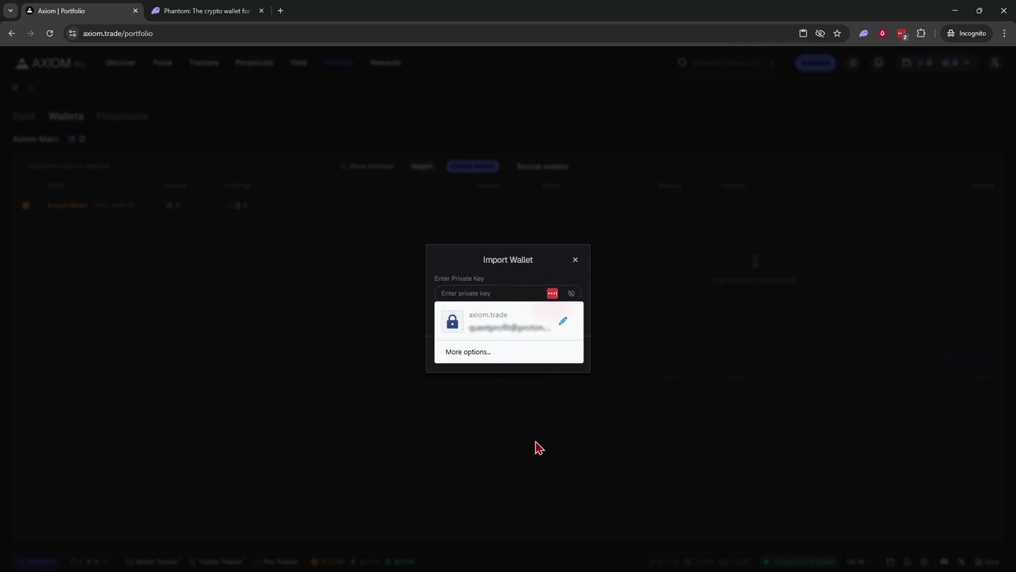
# - Import the pasted Phantom key into Axiom, make it the active wallet, and open Phantom
pyautogui.hotkey('ctrl', 'v')
pyautogui.click(513, 320)
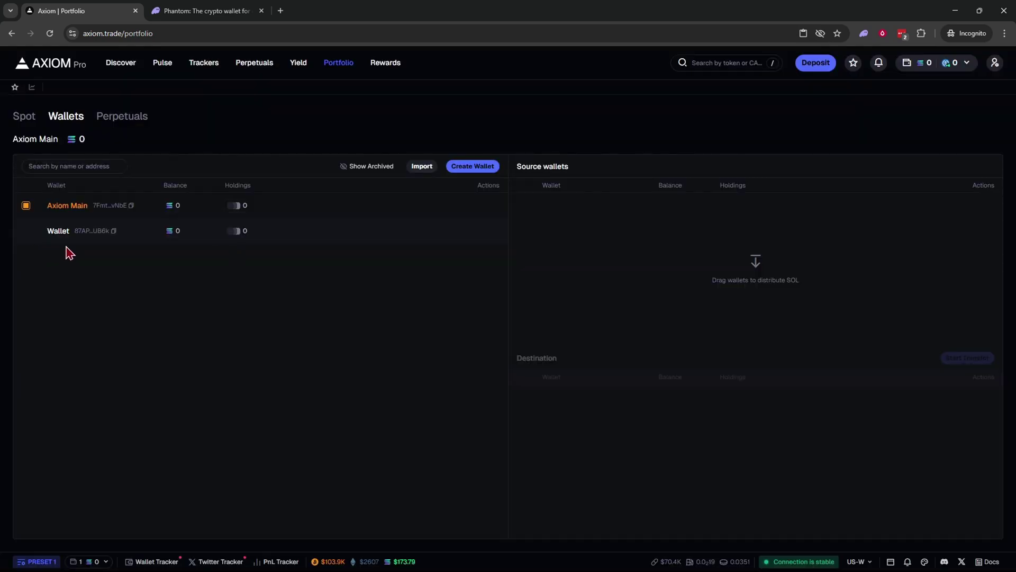
pyautogui.click(45, 238)
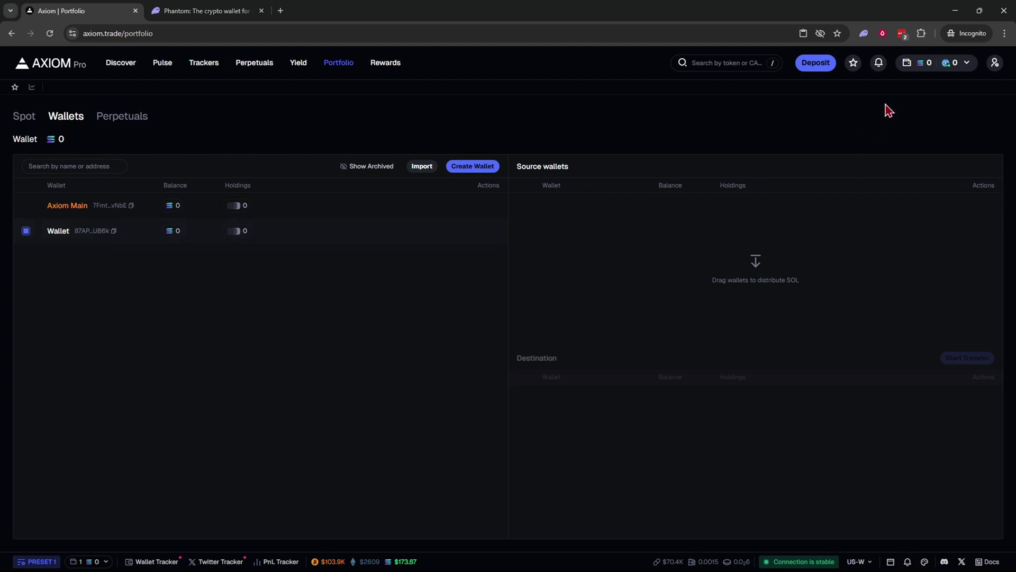
pyautogui.click(863, 34)
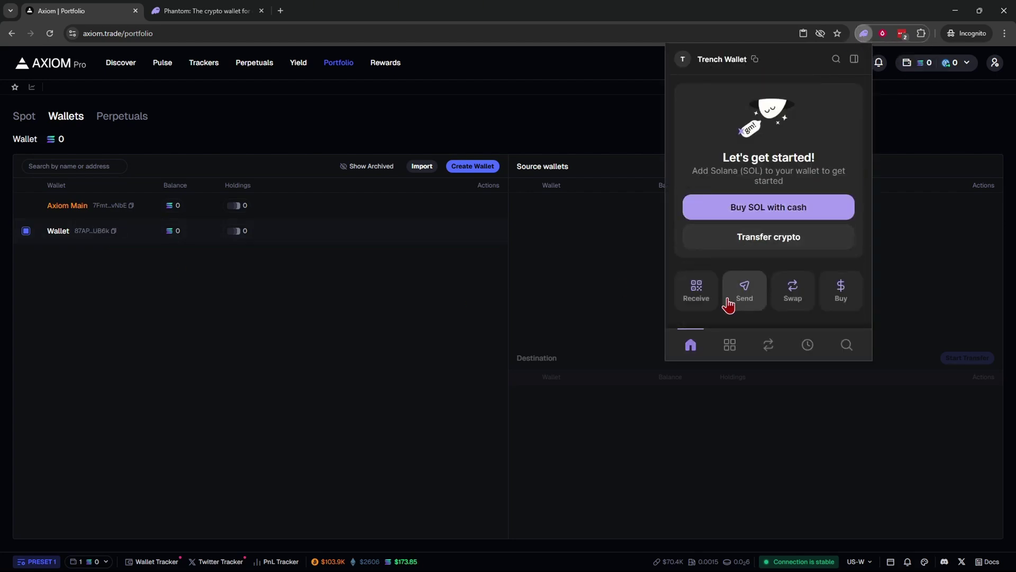
# - Buy $10 of SOL in Phantom by debit/credit card through Coinbase Pay
pyautogui.click(842, 301)
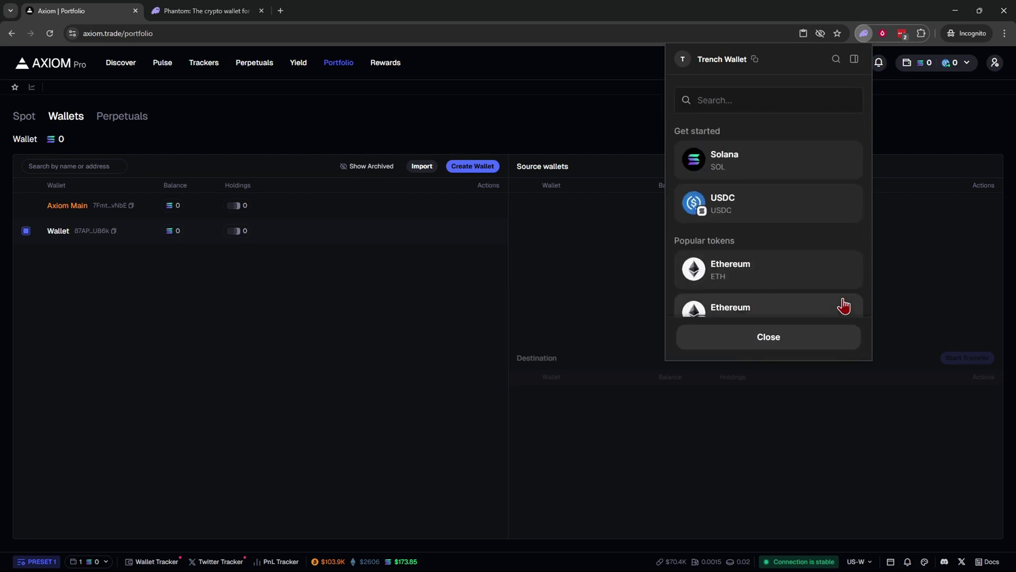
pyautogui.click(715, 164)
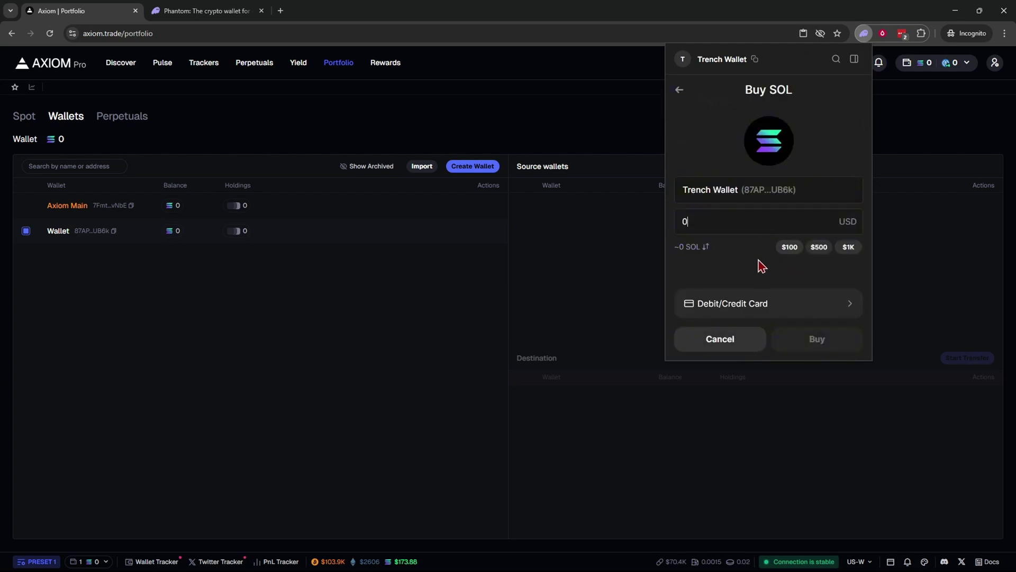
pyautogui.press('BackSpace')
pyautogui.write('10')
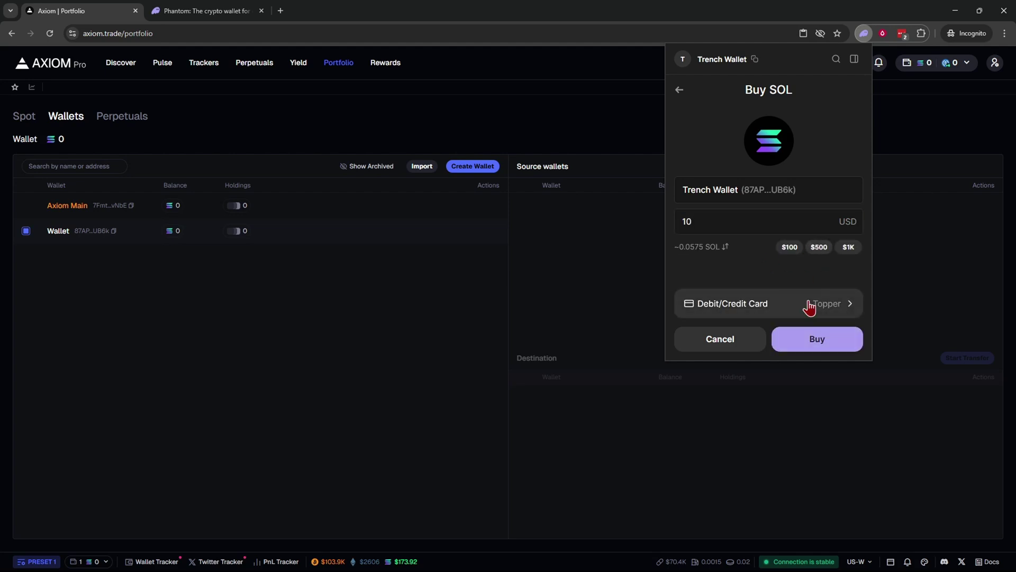
pyautogui.click(849, 306)
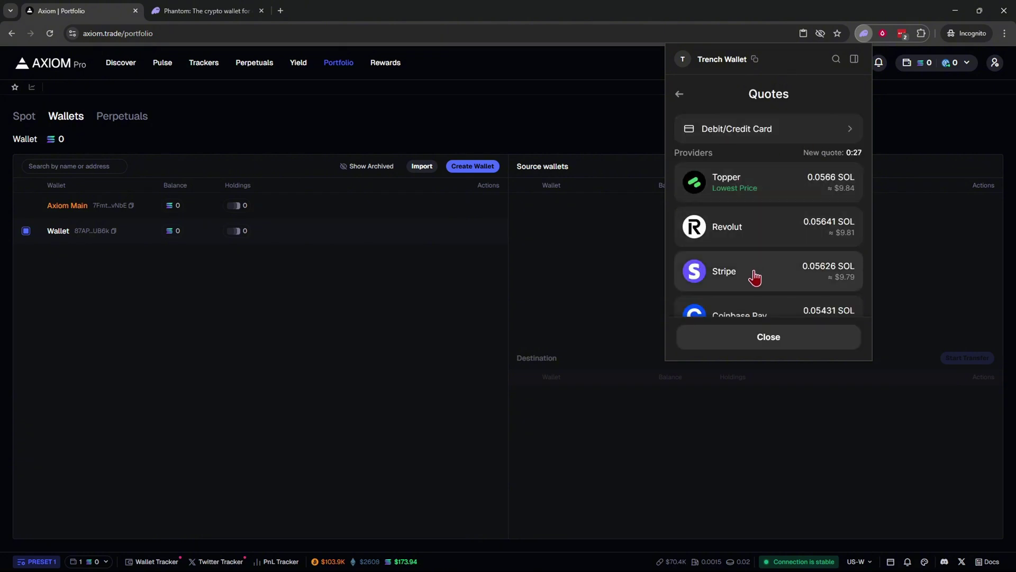
pyautogui.scroll(-2, 752, 274)
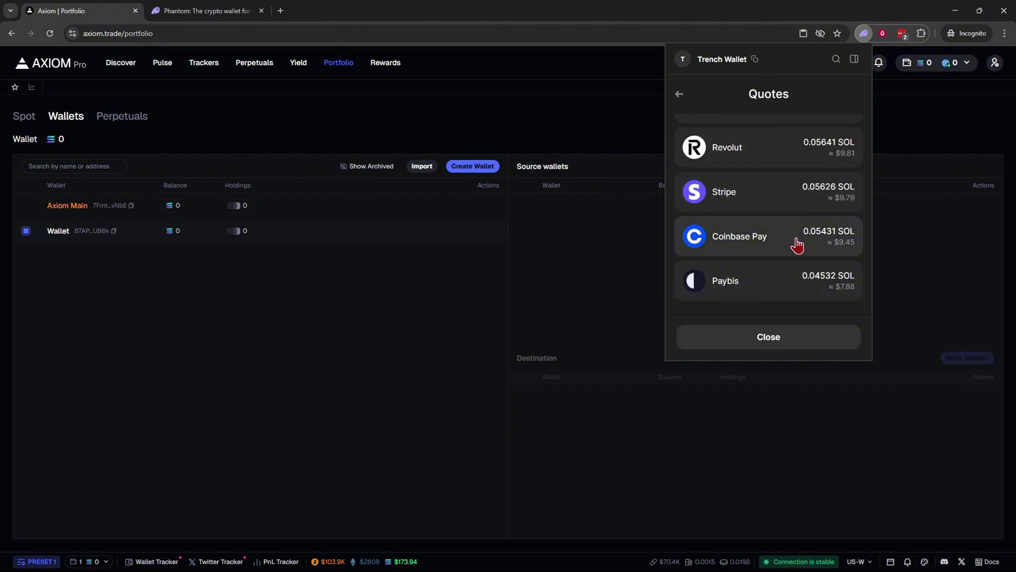
pyautogui.click(757, 246)
pyautogui.click(788, 337)
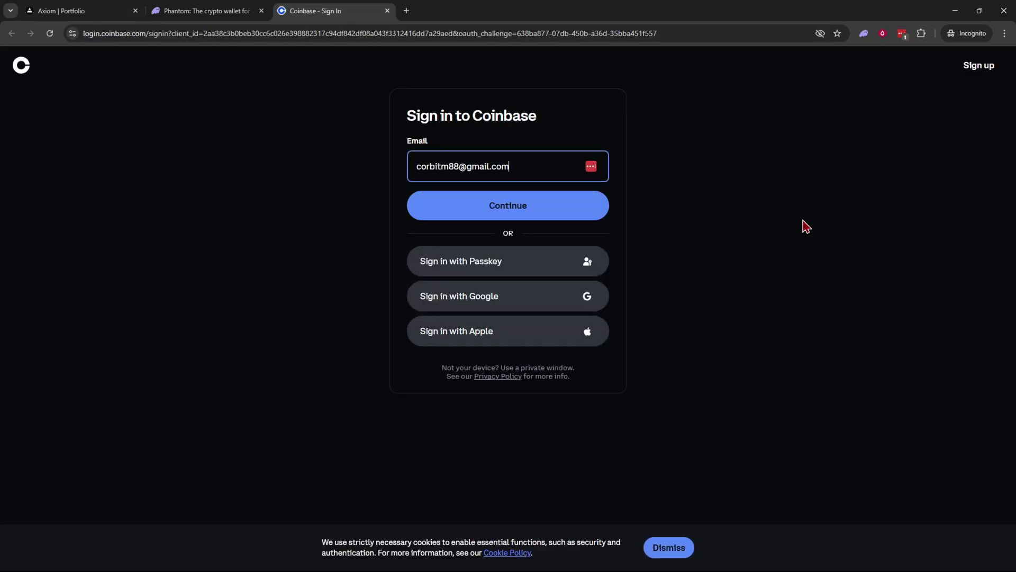
# - Sign in to Coinbase, enter the SMS code, confirm the €10 Solana purchase, and check Phantom's balance
pyautogui.click(521, 217)
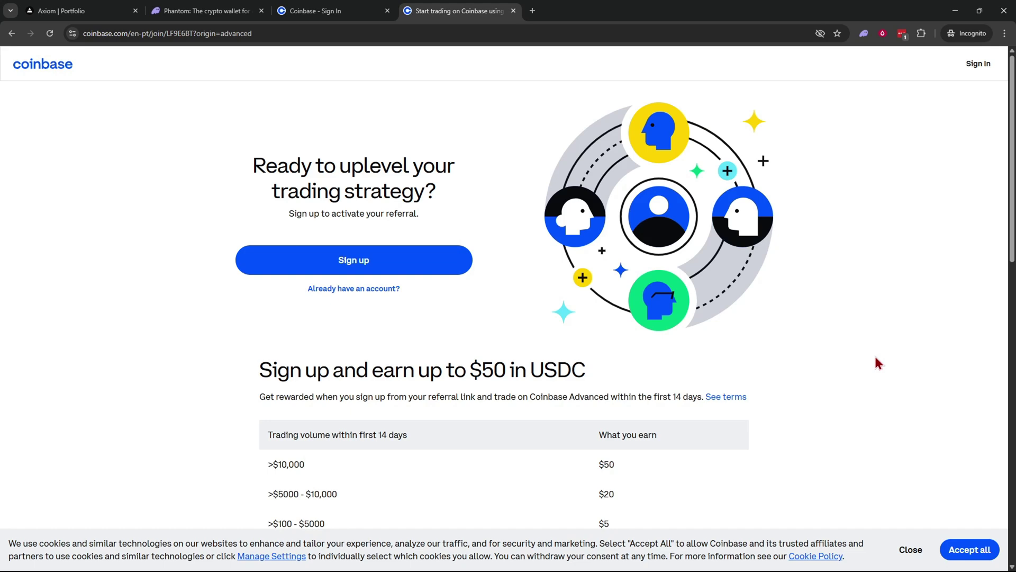
pyautogui.scroll(-2, 876, 358)
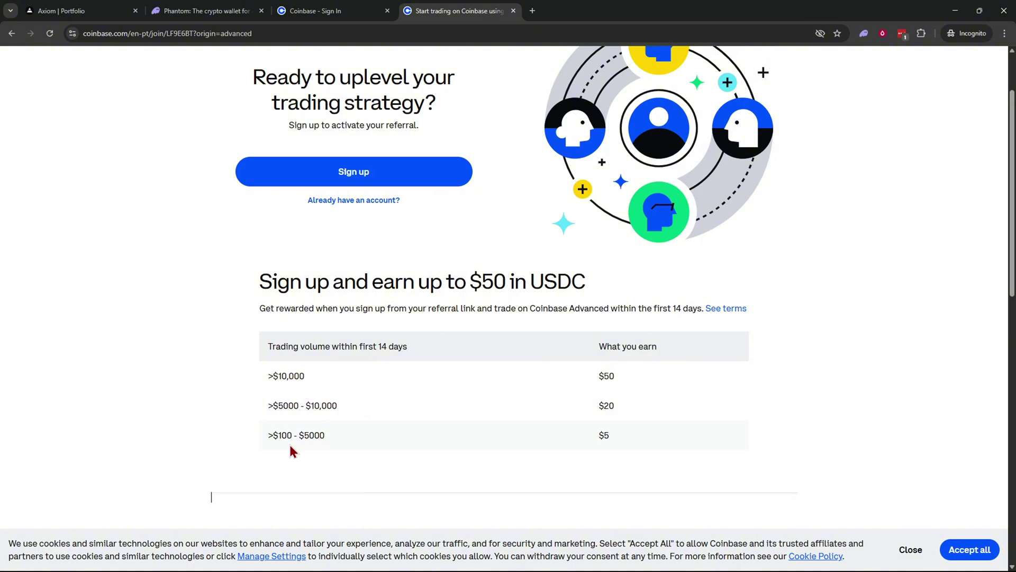
pyautogui.hotkey('ctrl', 'w')
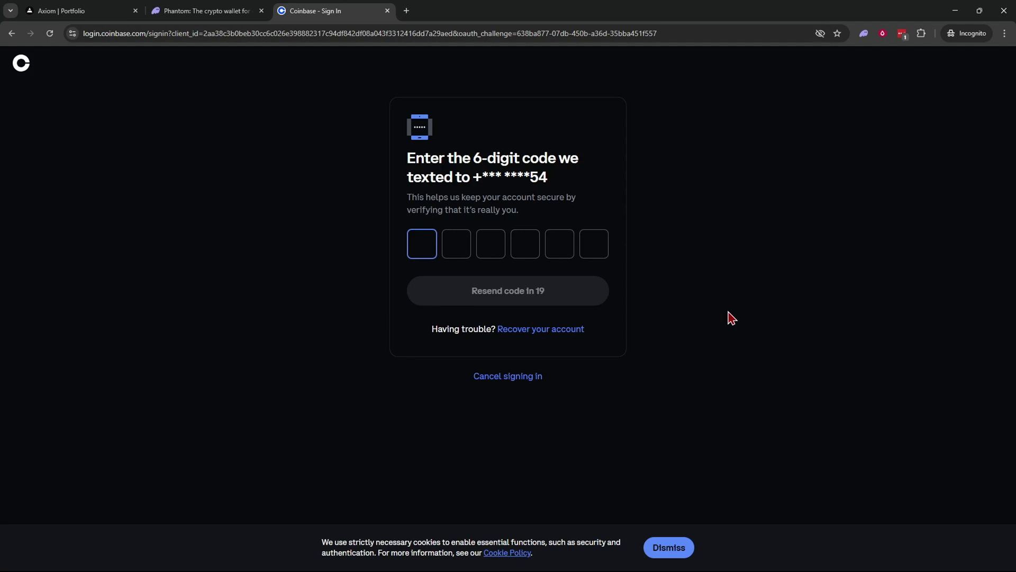
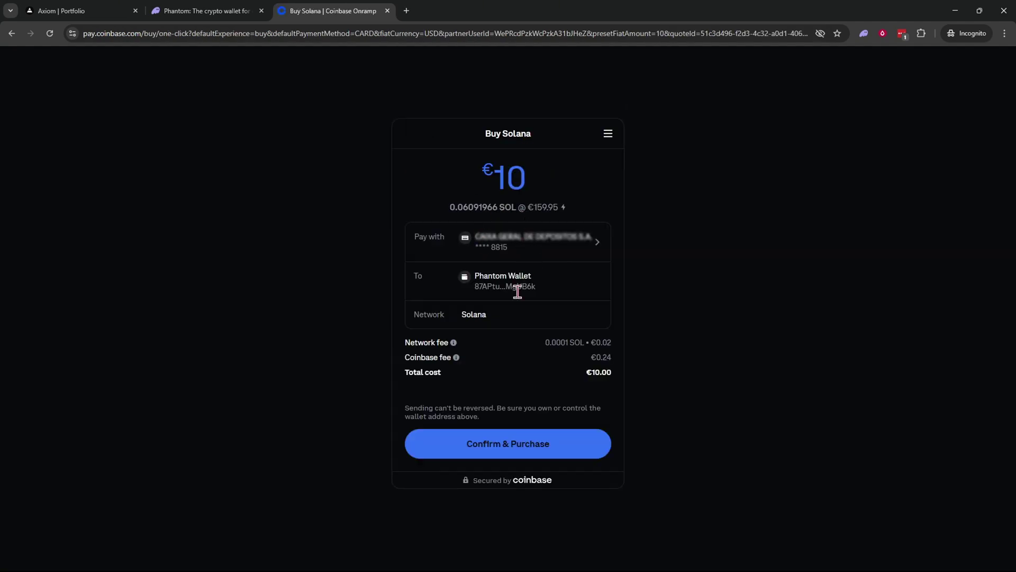
pyautogui.click(487, 456)
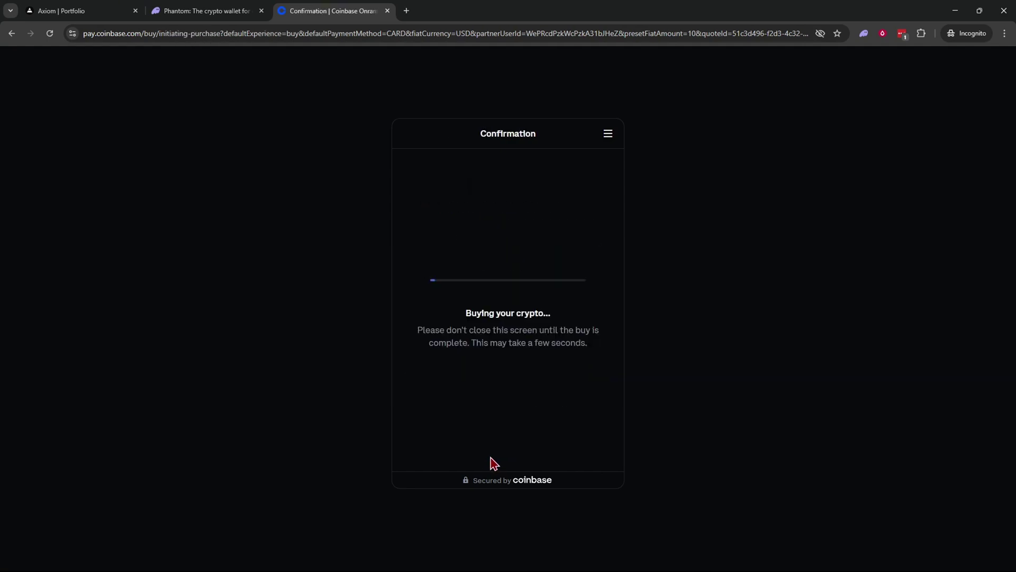
pyautogui.click(82, 10)
pyautogui.click(864, 33)
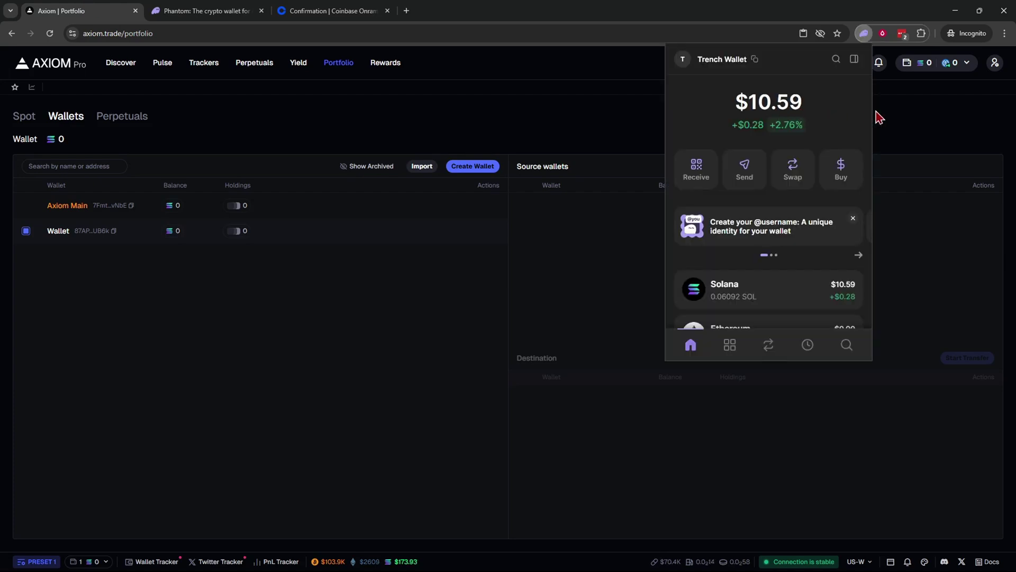
# - Close Phantom and copy the wallet's SOL deposit address from Axiom's Deposit panel
pyautogui.click(916, 113)
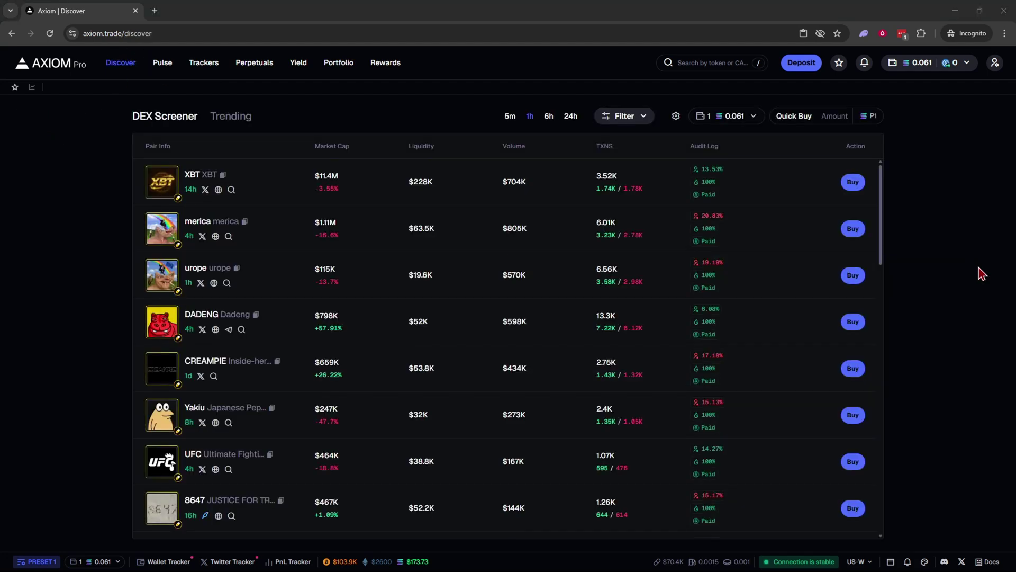
pyautogui.click(804, 65)
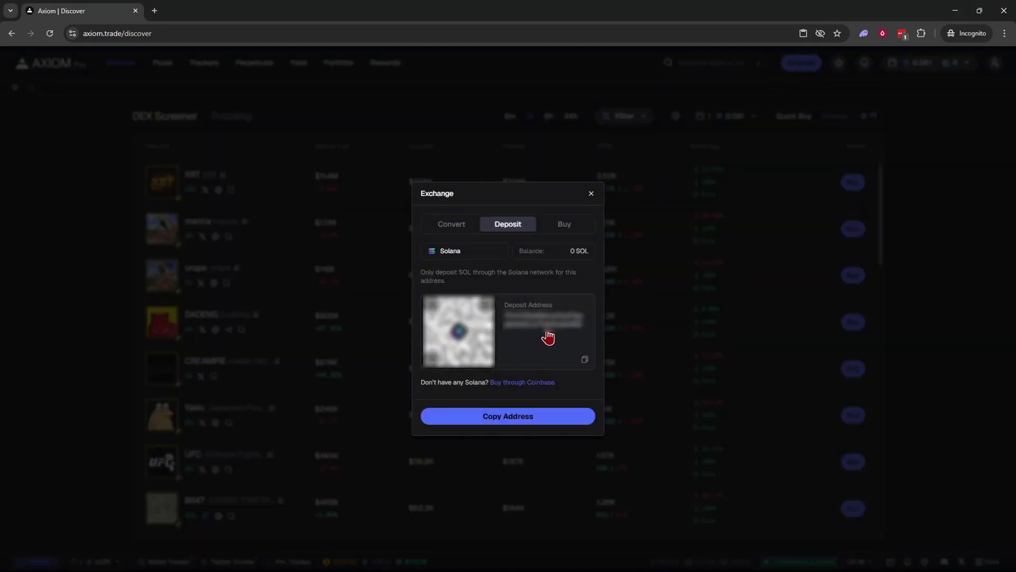
pyautogui.click(583, 360)
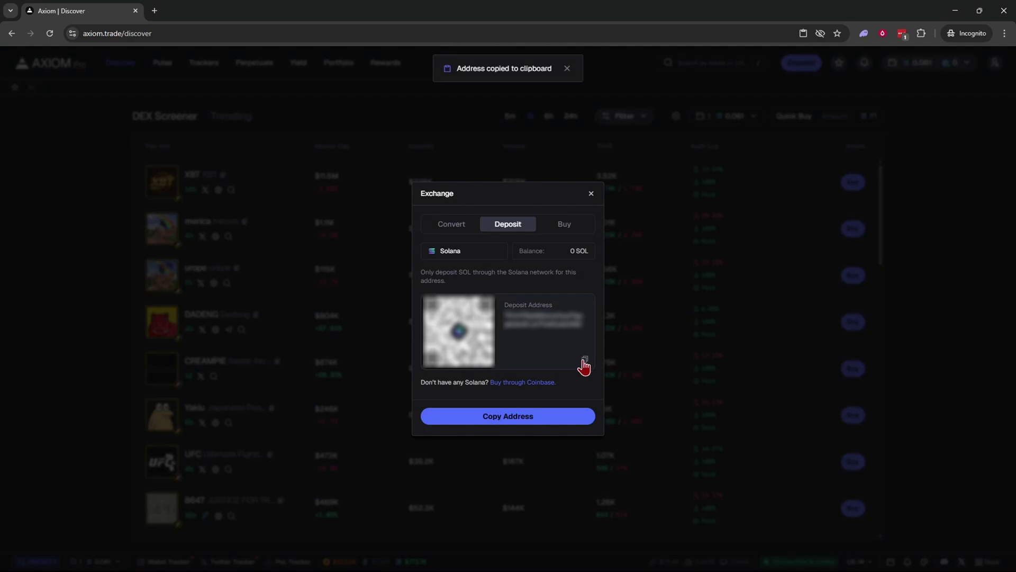
# - Open coinbase.com in a new tab and go to My assets
pyautogui.click(154, 12)
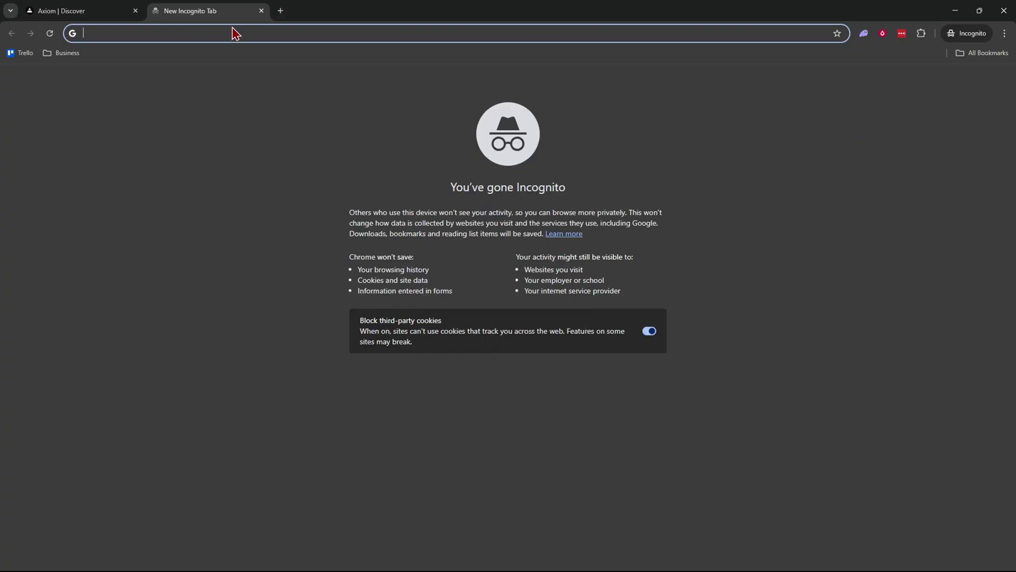
pyautogui.write('coin')
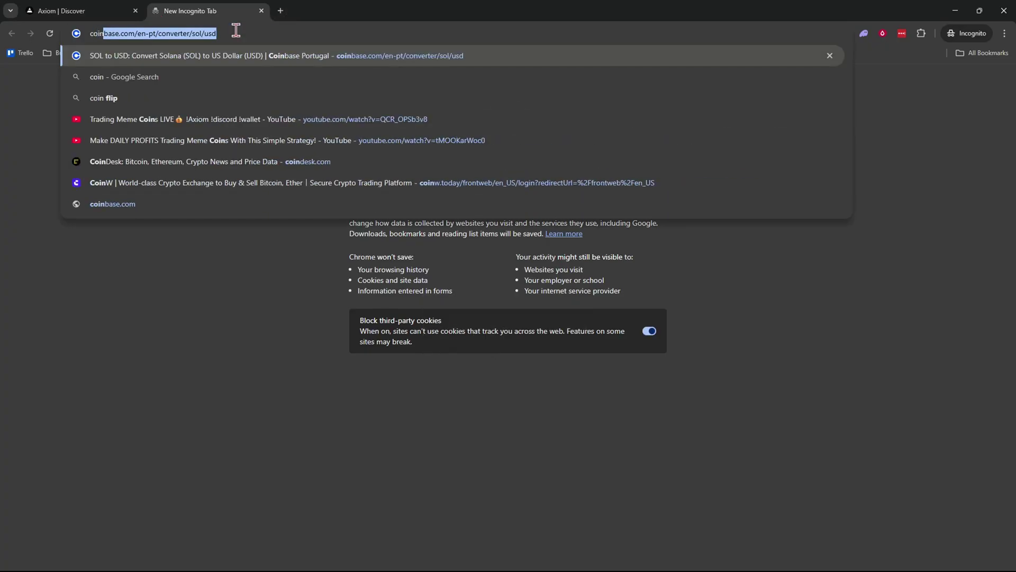
pyautogui.press('Return')
pyautogui.click(41, 150)
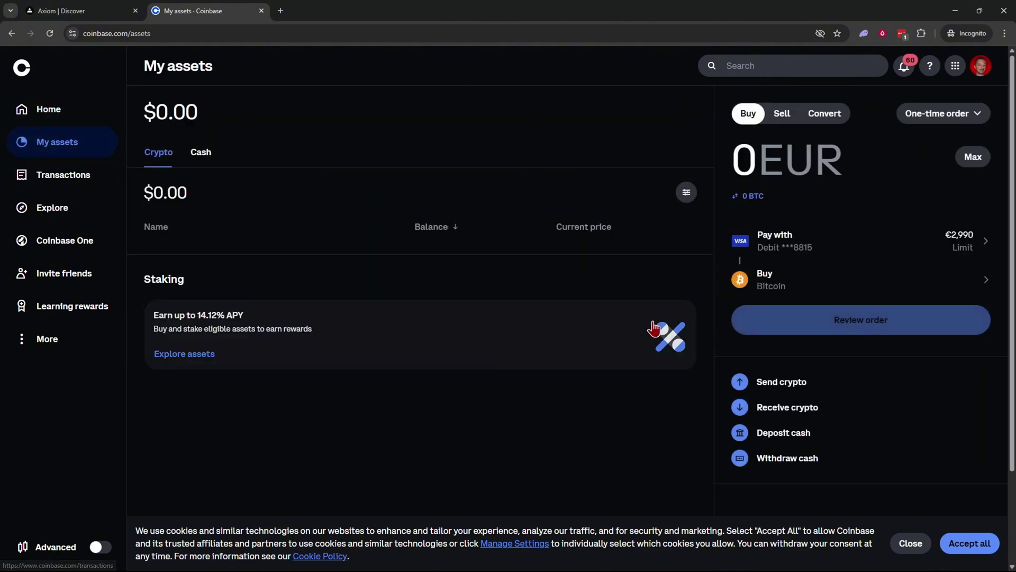
# - Start a Coinbase send to the pasted Axiom deposit address, which finds no compatible assets
pyautogui.click(804, 394)
pyautogui.click(458, 154)
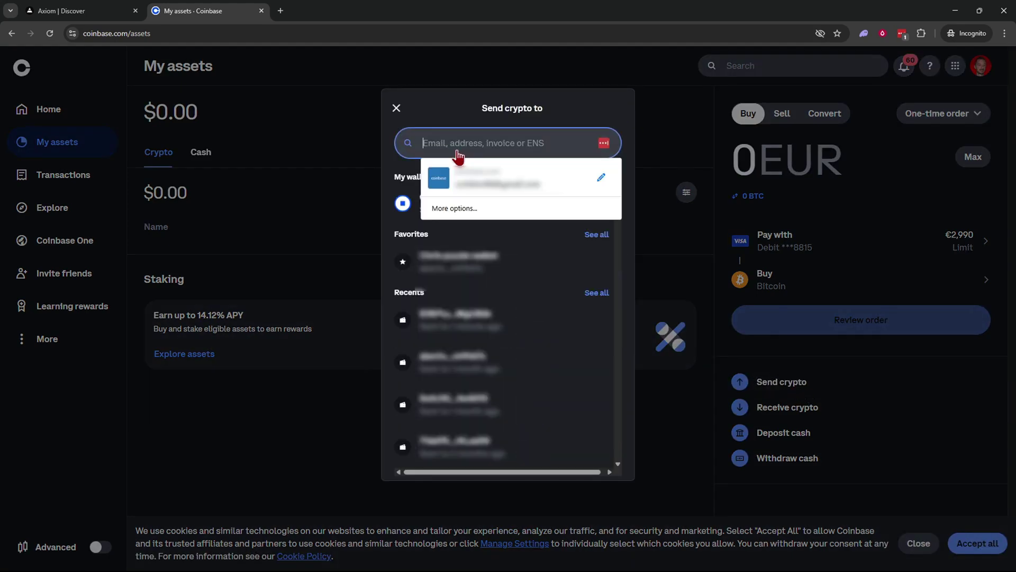
pyautogui.hotkey('ctrl', 'v')
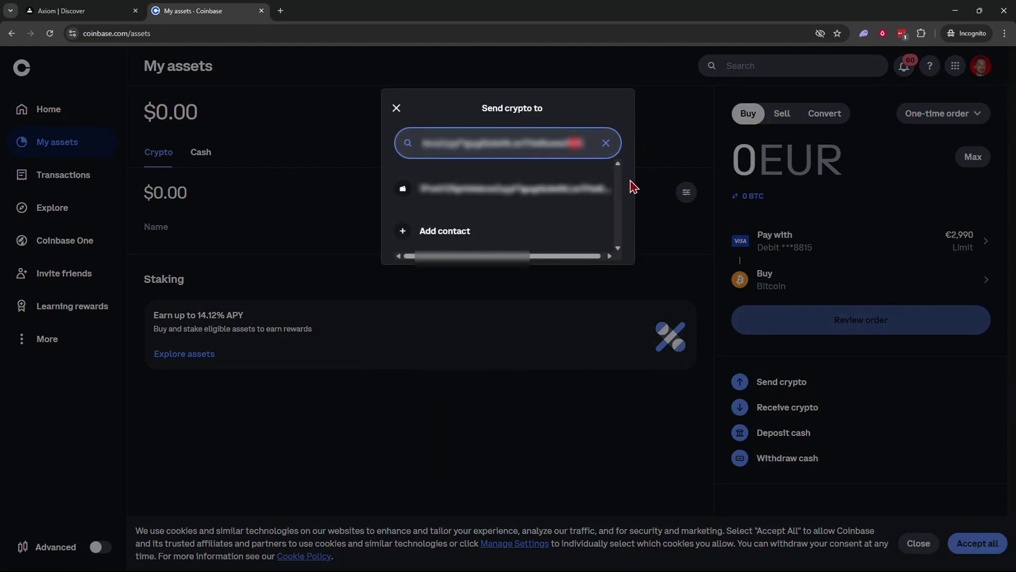
pyautogui.click(465, 197)
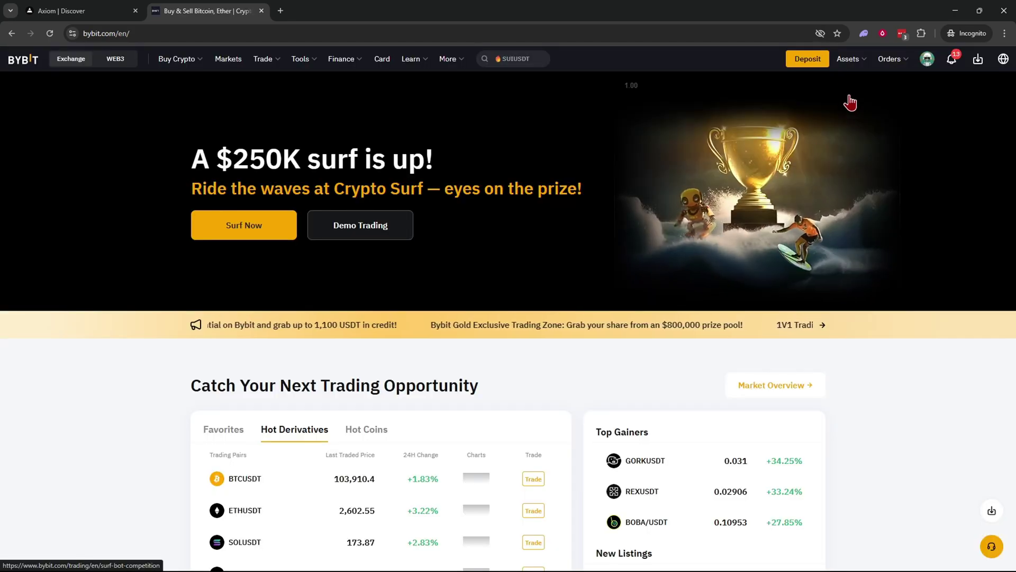
pyautogui.moveTo(855, 75)
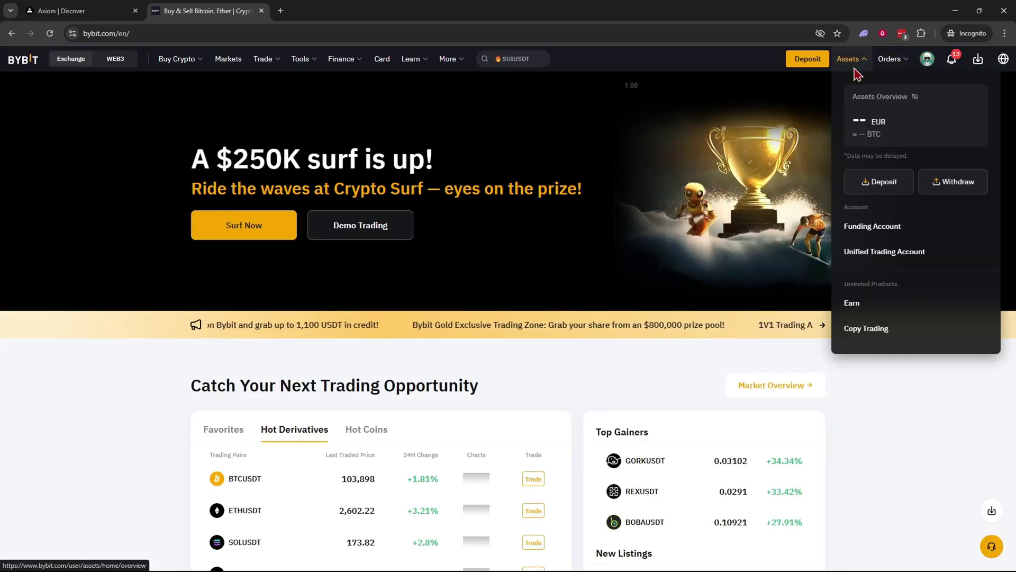
# - Start a Bybit SOL withdrawal to the pasted wallet address
pyautogui.click(972, 186)
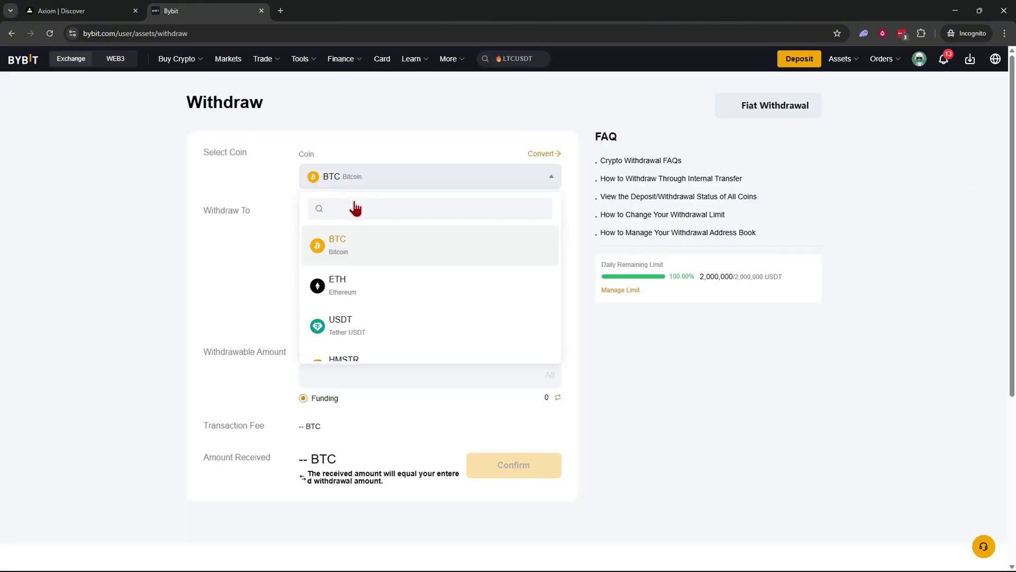
pyautogui.click(355, 208)
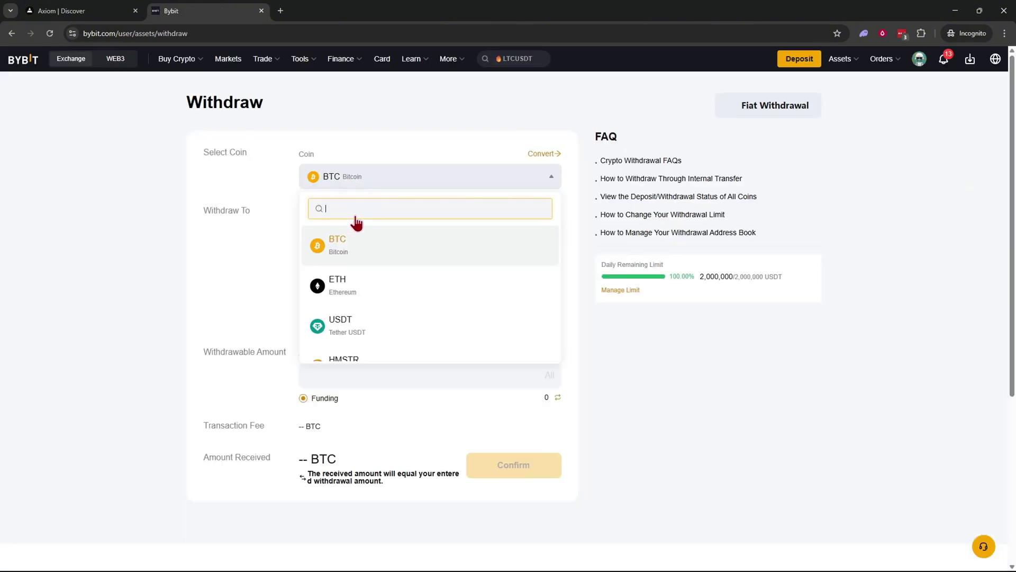
pyautogui.write('sol')
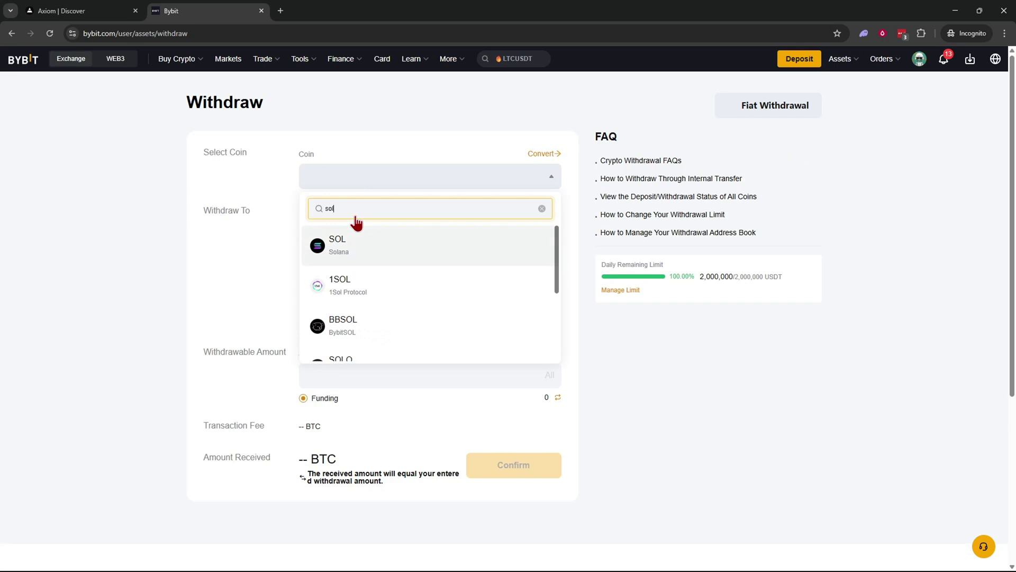
pyautogui.click(364, 255)
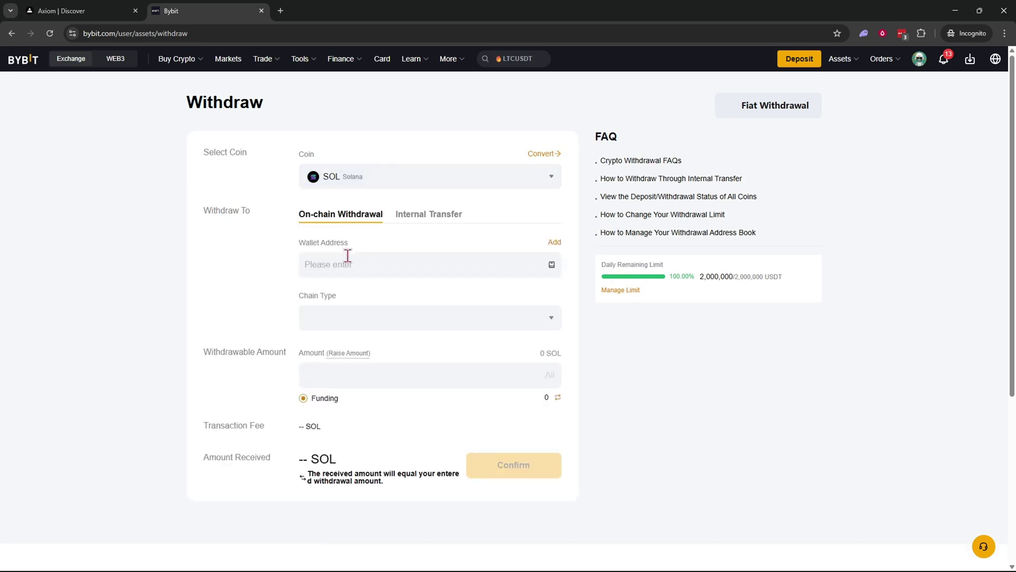
pyautogui.click(354, 261)
pyautogui.hotkey('ctrl', 'v')
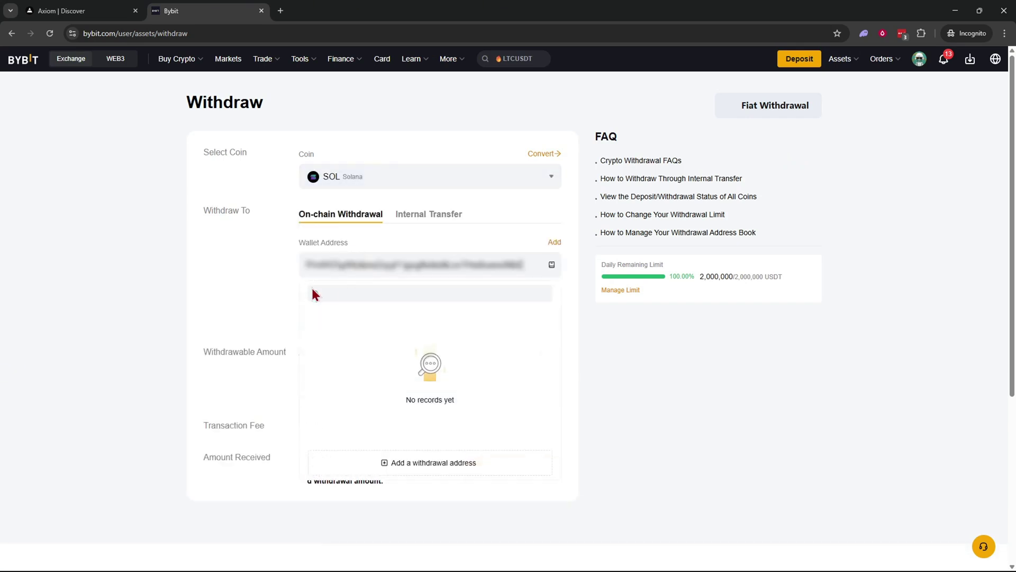
# - Set the withdrawal network to SOL and amount to 2, then close the Bybit tab
pyautogui.click(344, 377)
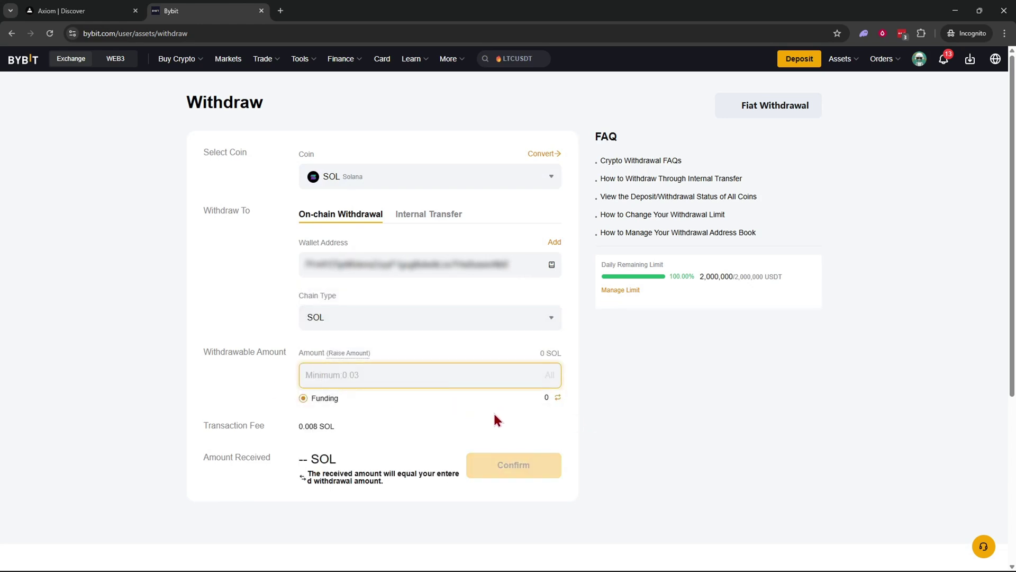
pyautogui.write('200')
pyautogui.hotkey('ctrl', 'a')
pyautogui.press('BackSpace')
pyautogui.write('2')
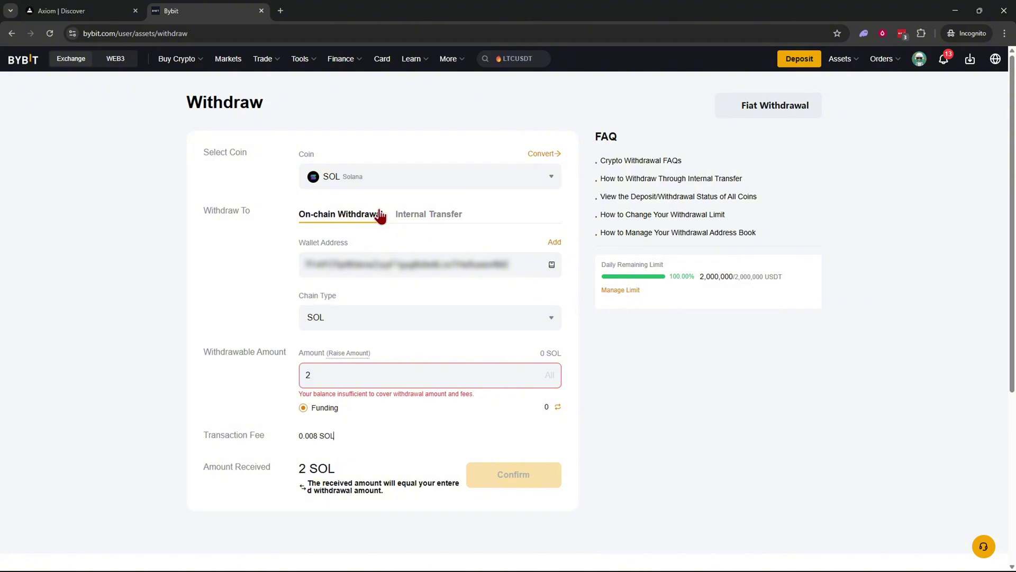
pyautogui.click(261, 10)
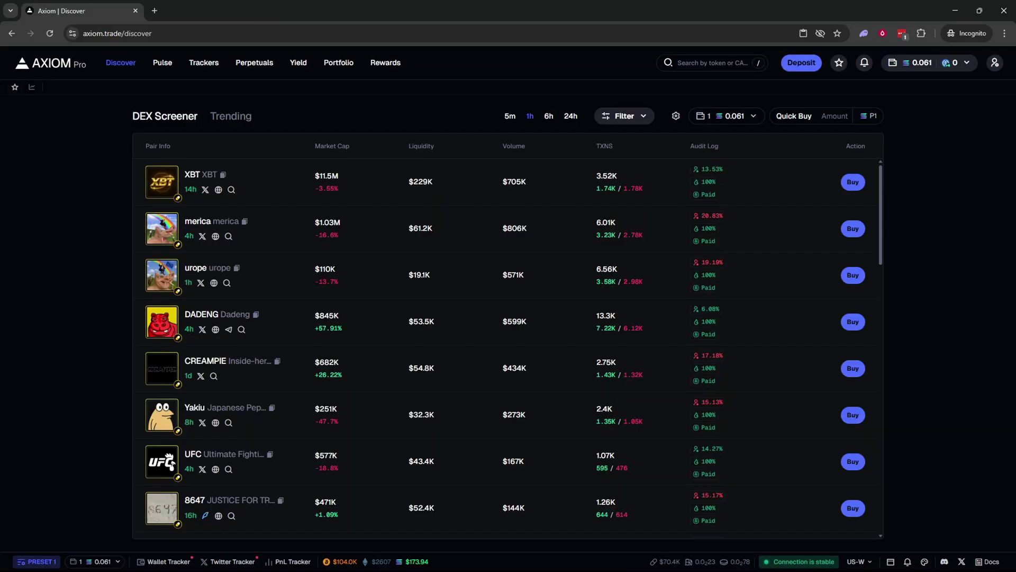
# - Review Presets 1–3 in the trading preset settings and select Preset 2 (slippage 20, priority 0.001, bribe 0.001)
pyautogui.click(674, 126)
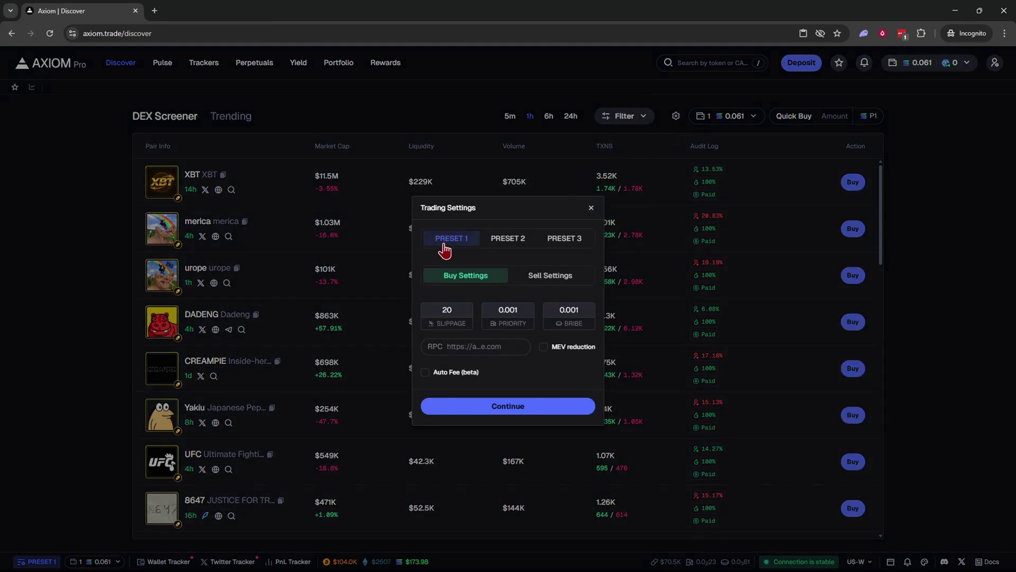
pyautogui.click(500, 248)
pyautogui.click(552, 248)
pyautogui.click(450, 241)
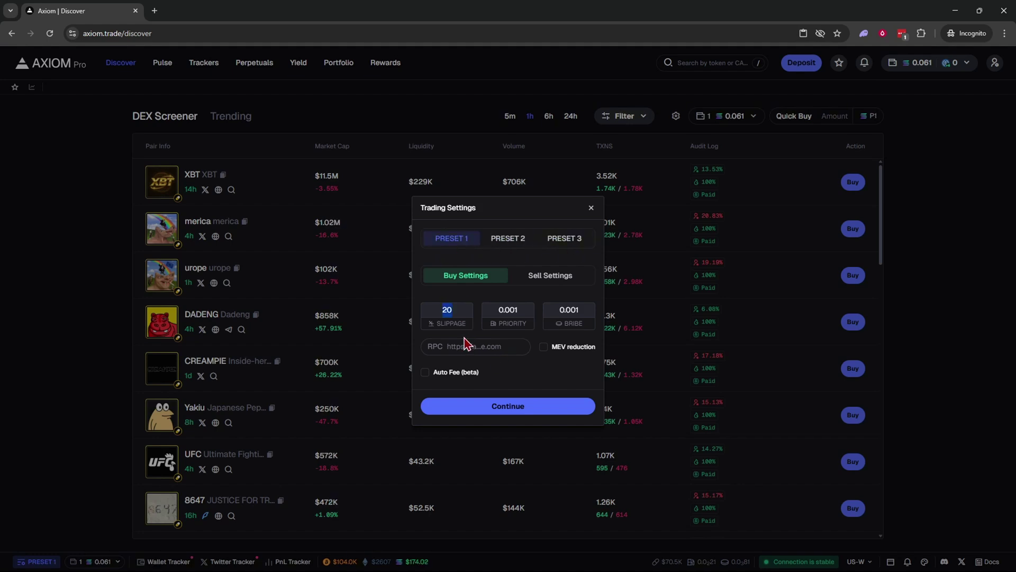
pyautogui.click(450, 311)
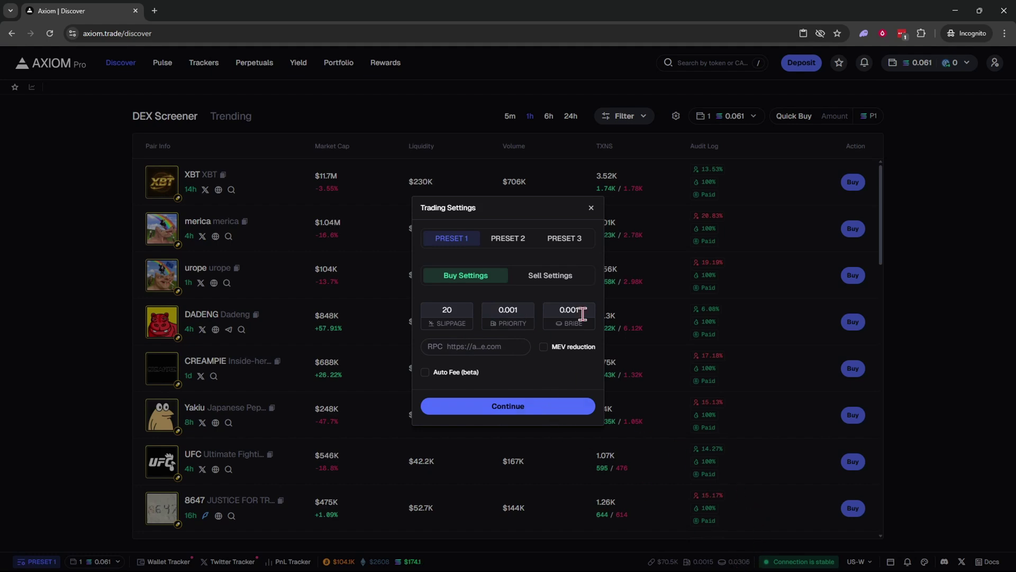
pyautogui.click(497, 242)
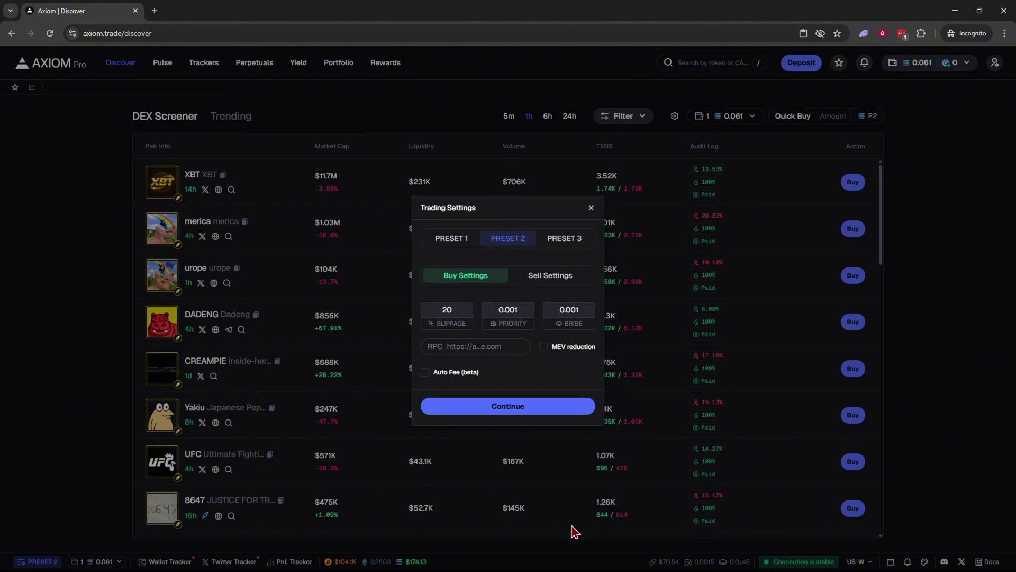
# - Set Preset 2's buy and sell priority and bribe fees to 0.0001
pyautogui.write('0')
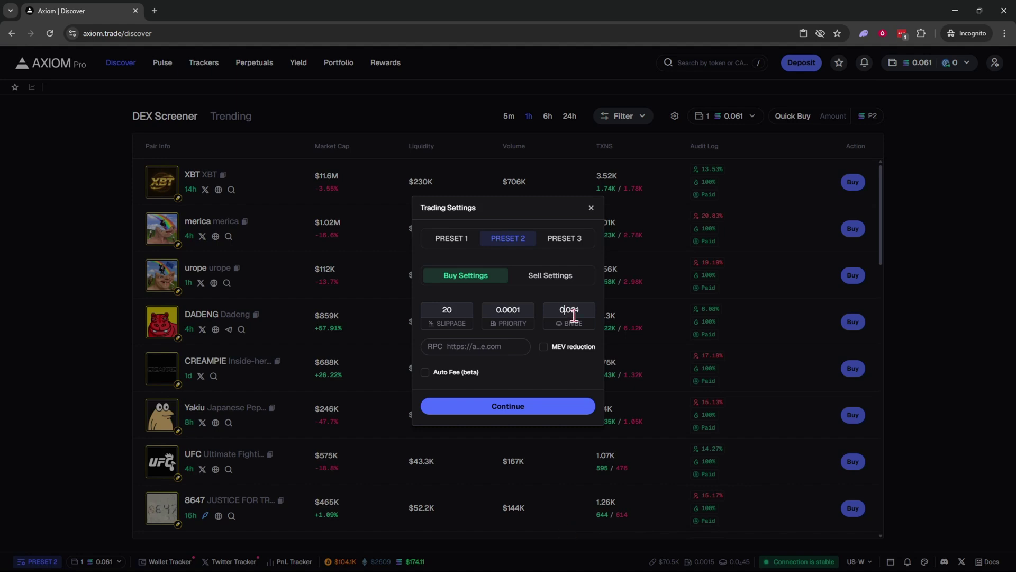
pyautogui.click(561, 276)
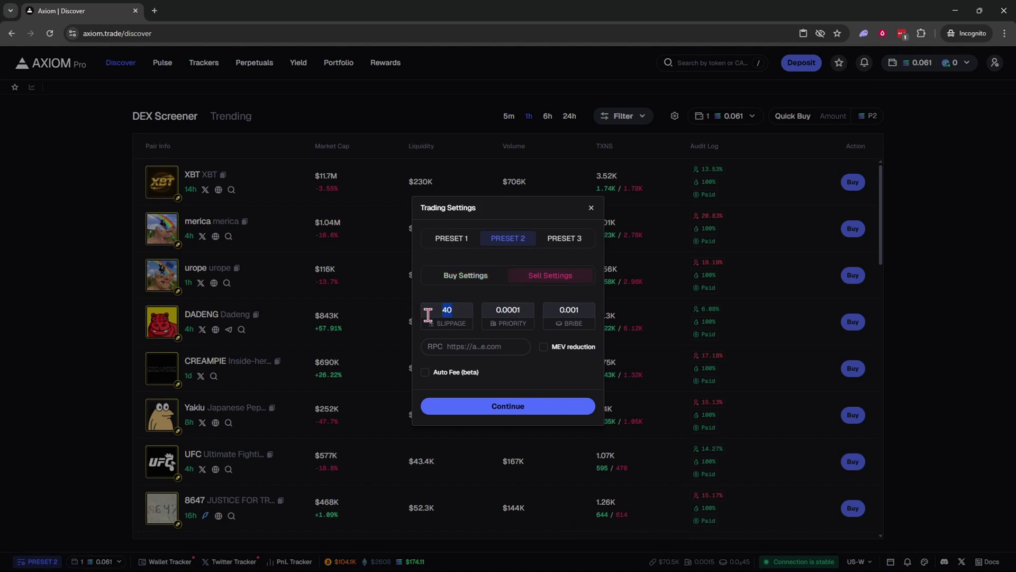
pyautogui.click(568, 311)
pyautogui.write('0')
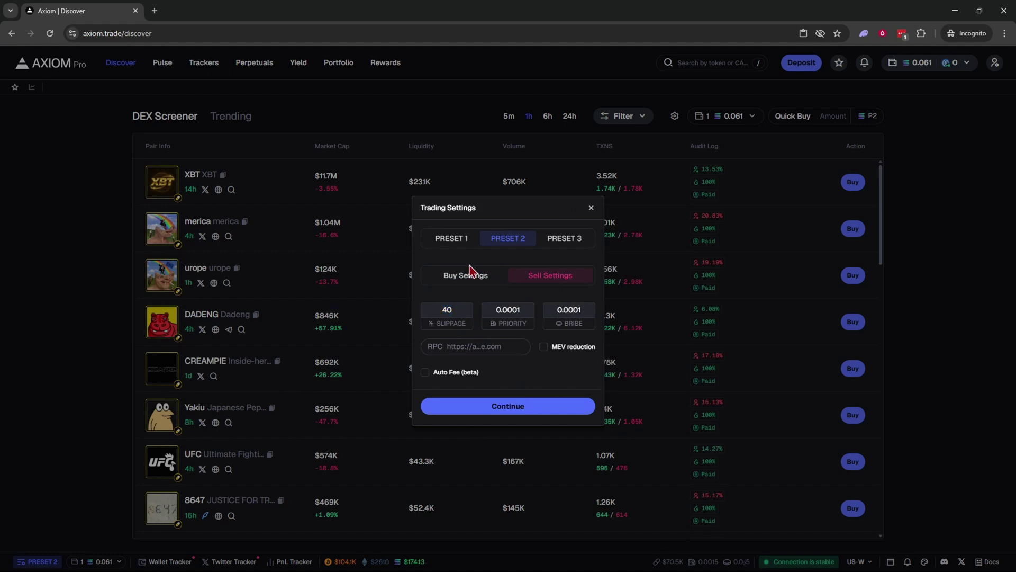
# - Edit Preset 1's slippage value, then return to Preset 2
pyautogui.click(442, 244)
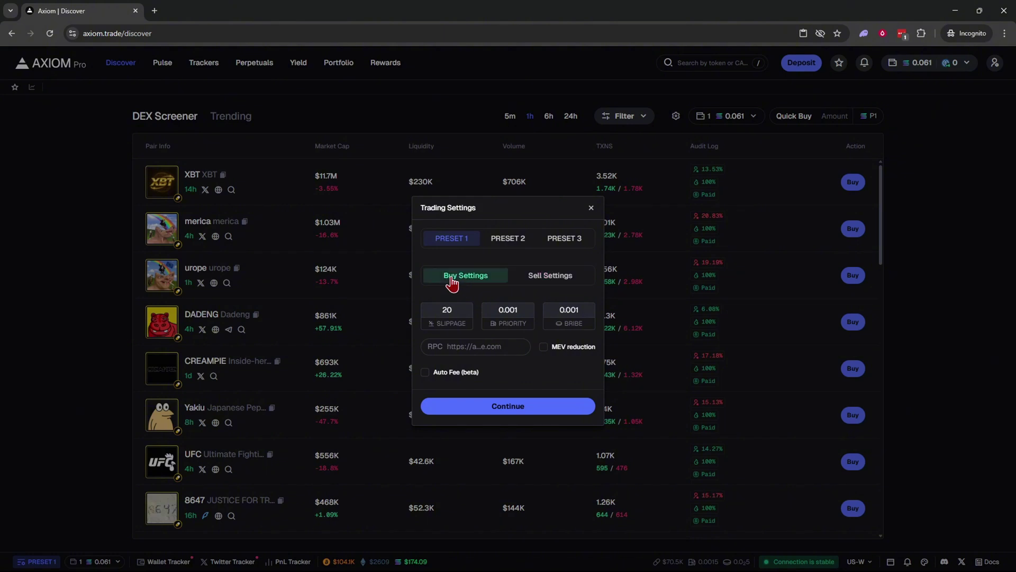
pyautogui.click(447, 309)
pyautogui.press('BackSpace')
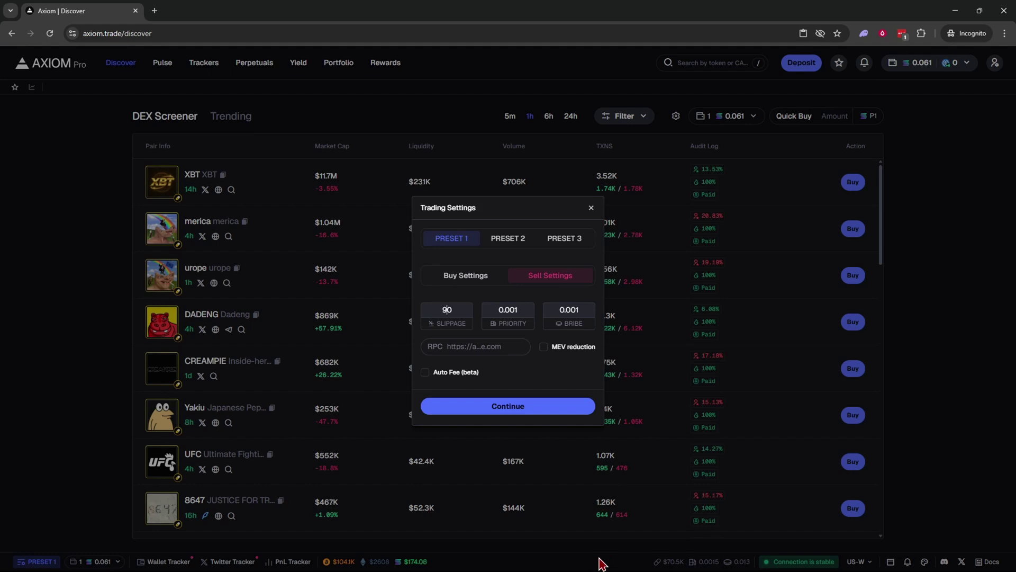
pyautogui.press('2')
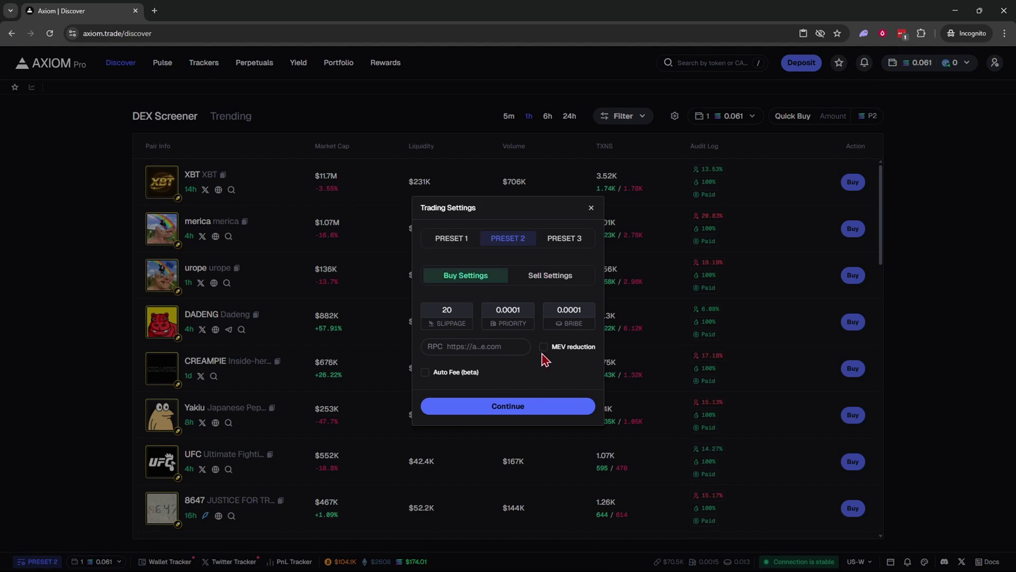
# - Enable MEV reduction on Preset 2, check its sell settings, and close Trading Settings
pyautogui.click(544, 348)
pyautogui.click(545, 347)
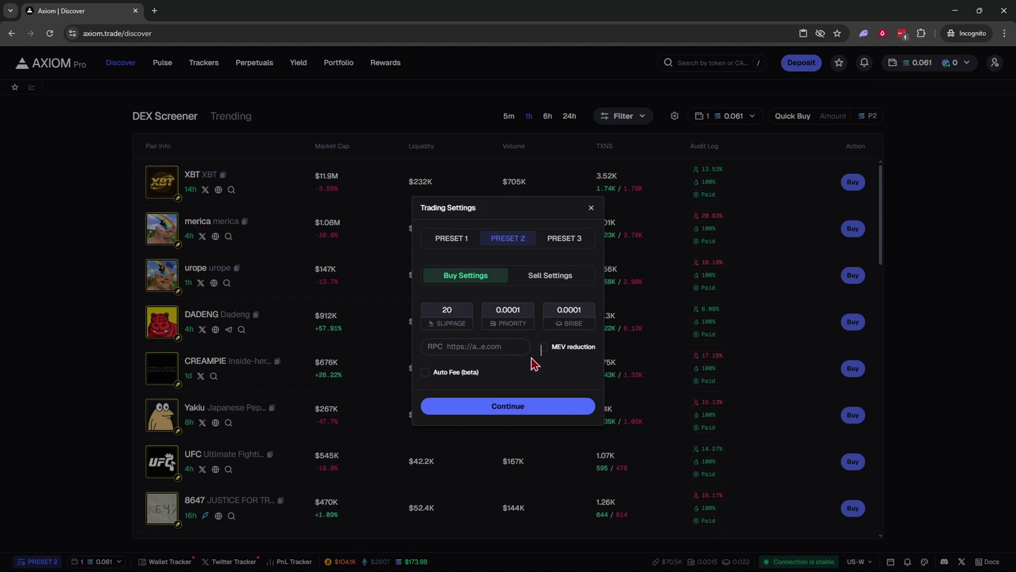
pyautogui.click(543, 347)
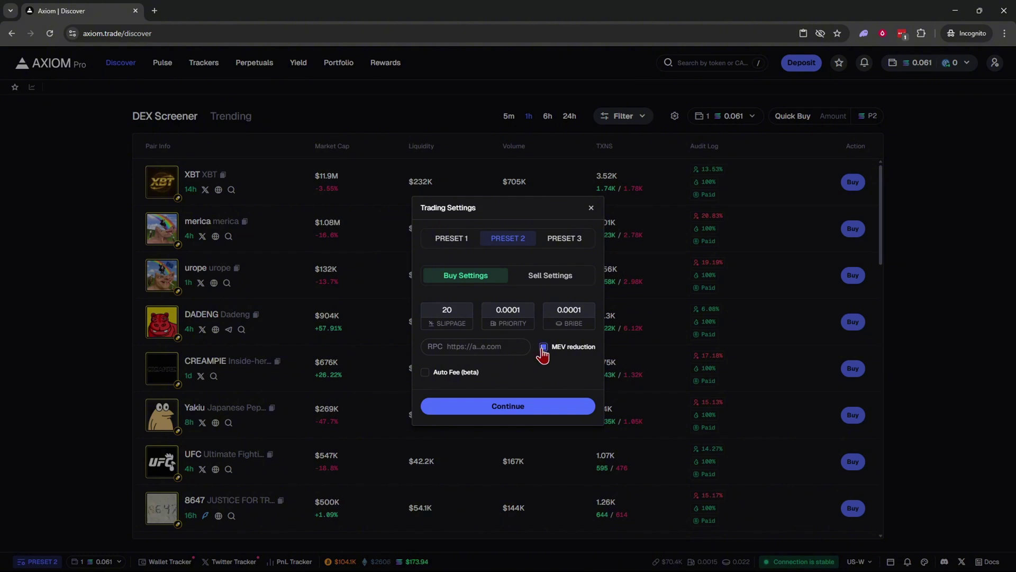
pyautogui.click(538, 280)
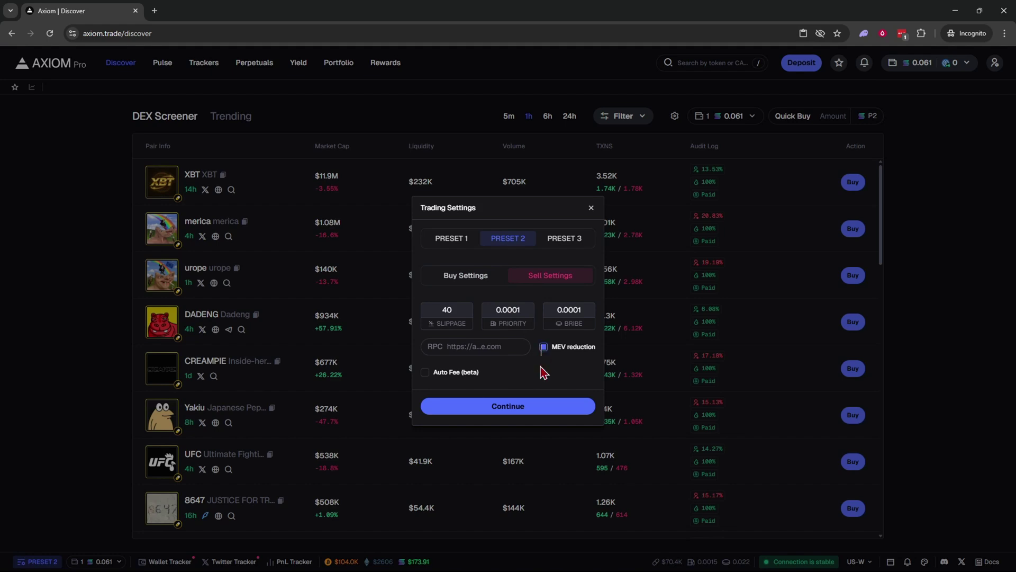
pyautogui.click(80, 179)
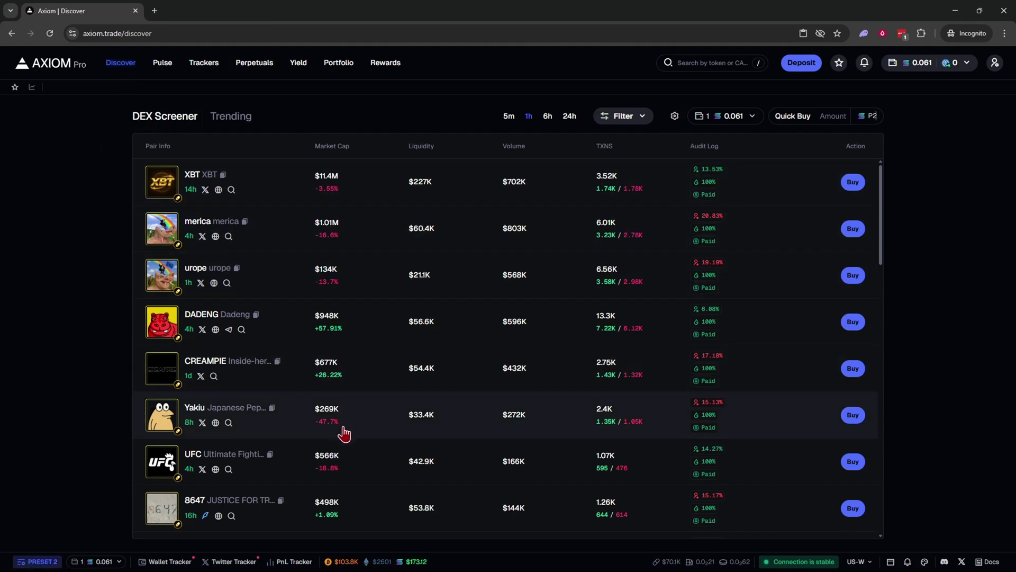
# - Set the DEX Screener time window to 5m
pyautogui.click(509, 119)
pyautogui.click(547, 117)
pyautogui.click(511, 117)
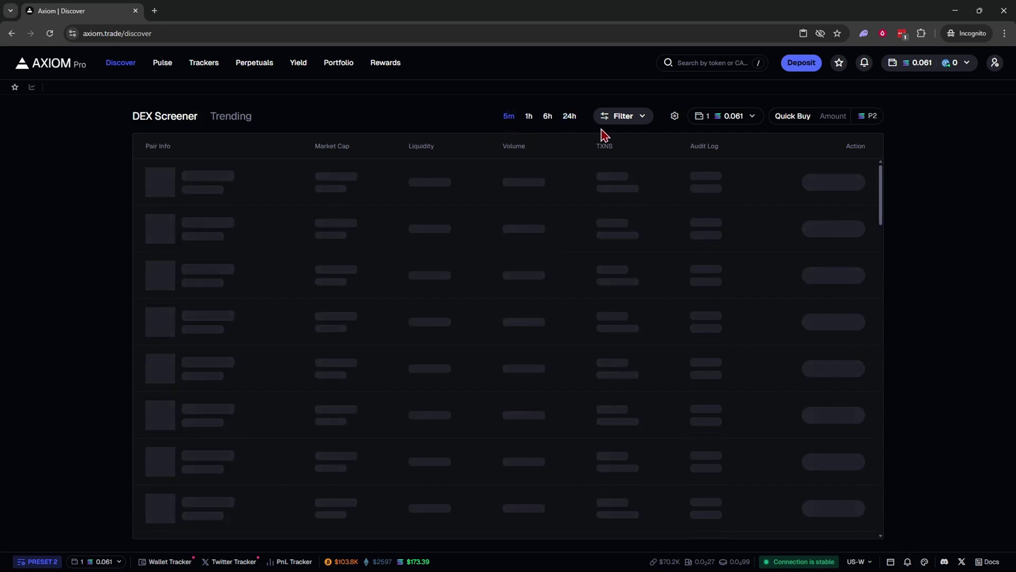
# - Filter the screener to Pump tokens only by excluding Raydium and Moonshot
pyautogui.click(617, 117)
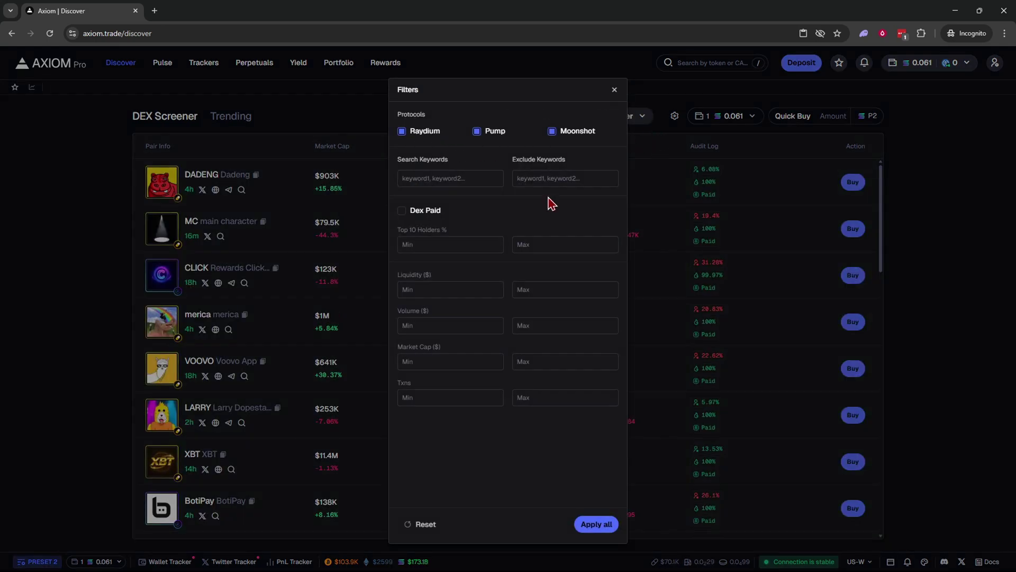
pyautogui.click(402, 132)
pyautogui.click(553, 132)
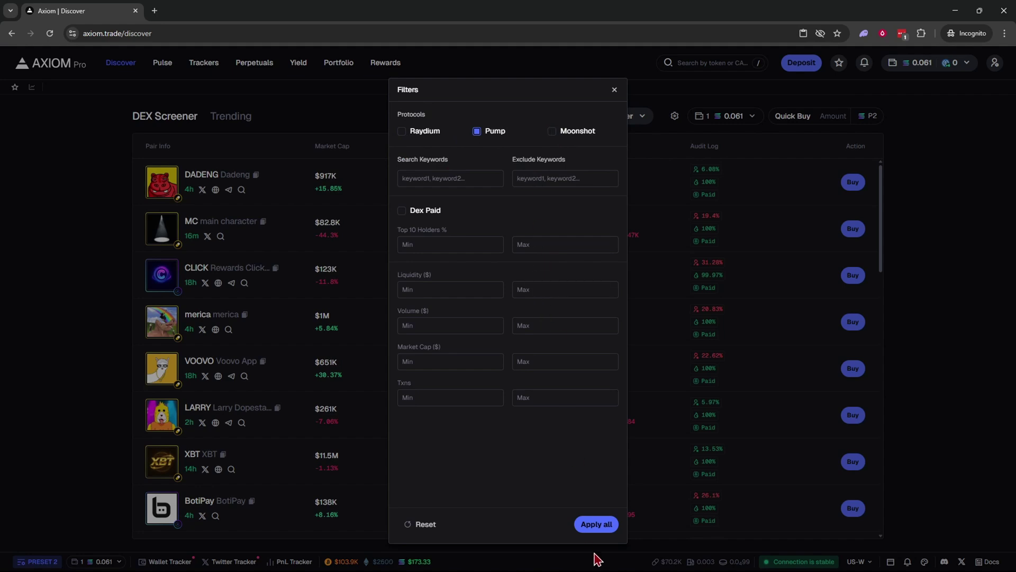
pyautogui.click(596, 524)
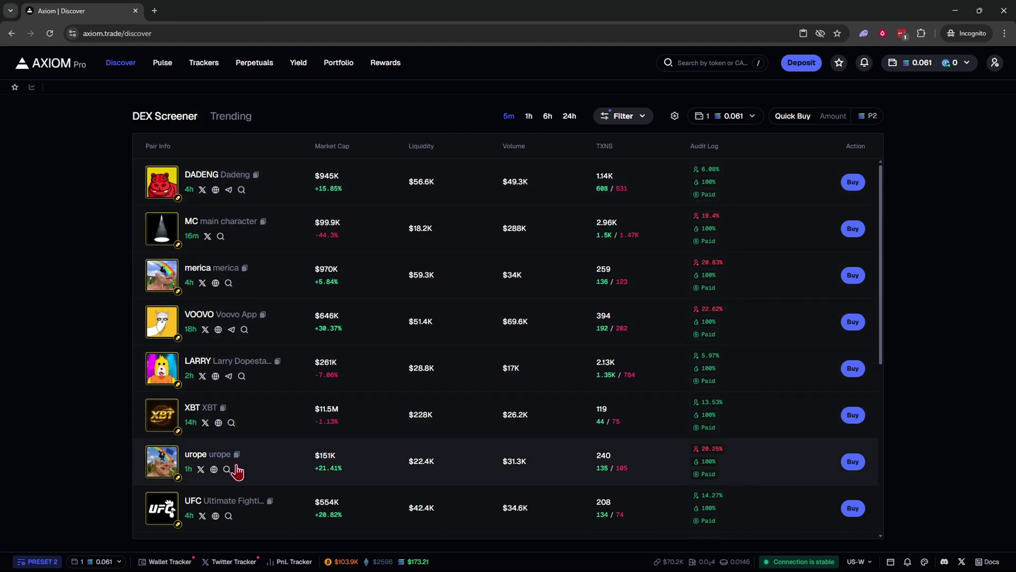
# - Review the filter options, then sort the Pump token list by Volume, highest first
pyautogui.click(625, 117)
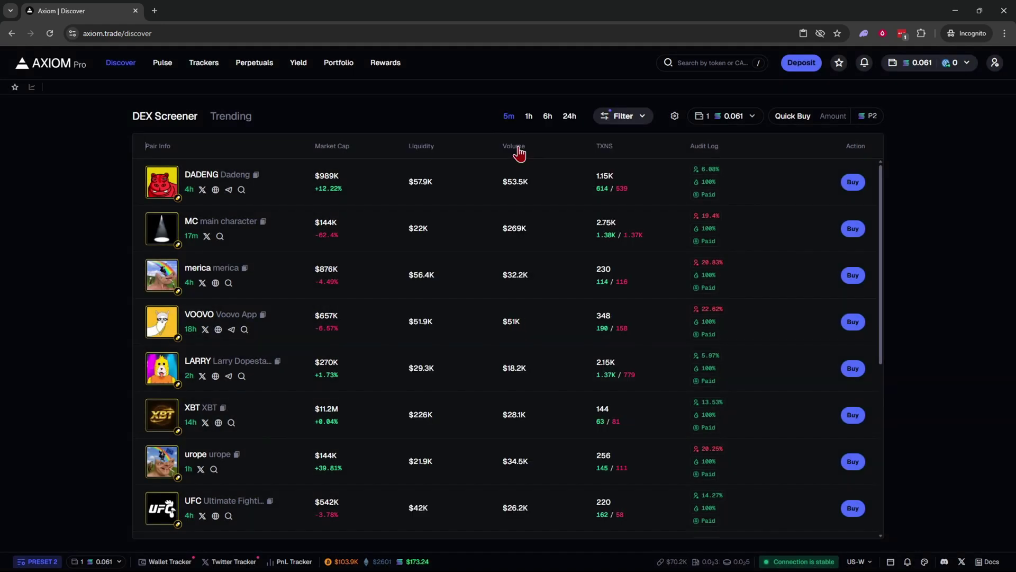
pyautogui.click(516, 147)
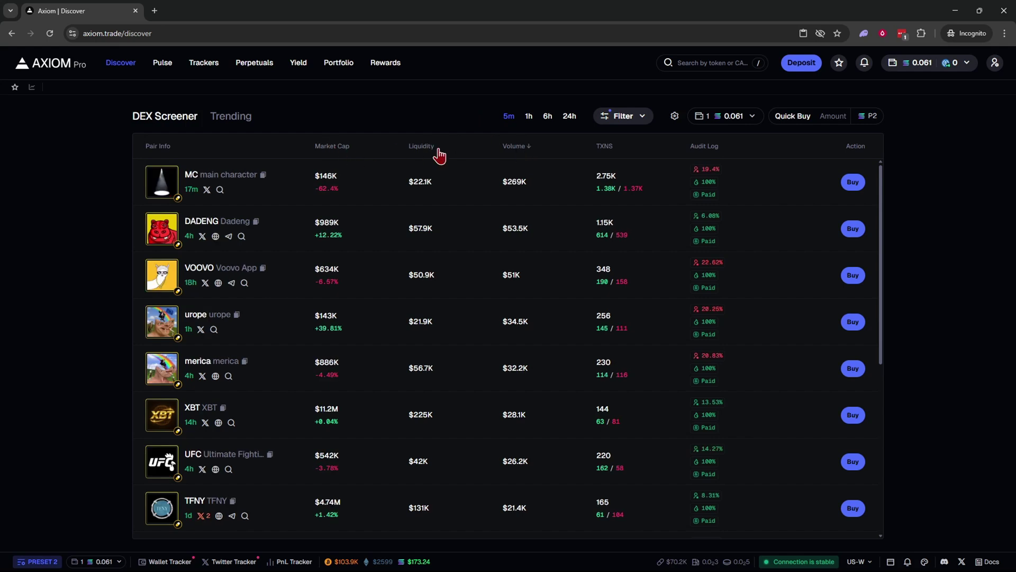
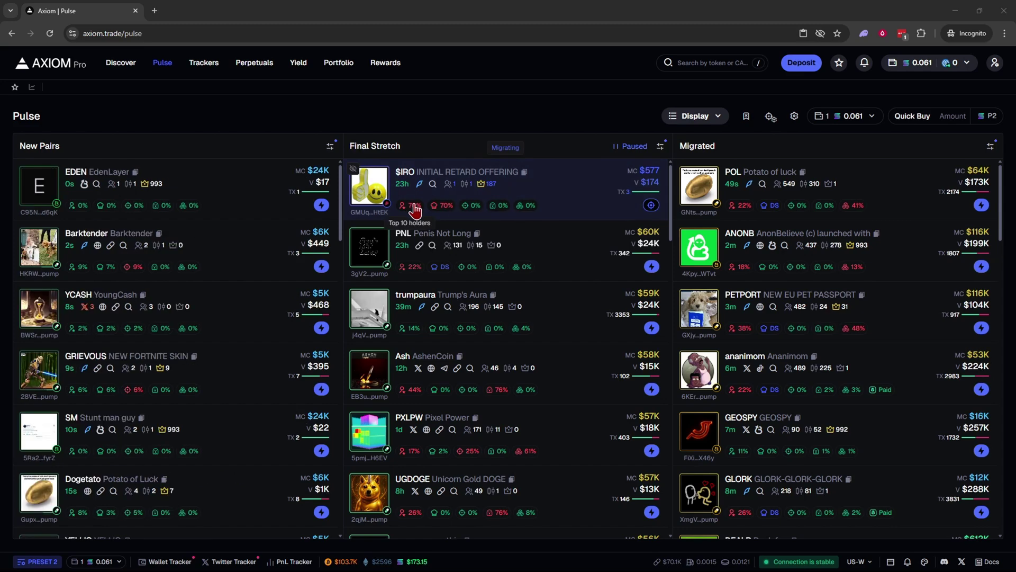
# - Send the PXLPW contract address to the TrenchRadar Scanner bot, read its bundle analysis, and close the chat
pyautogui.hotkey('alt', 'Tab')
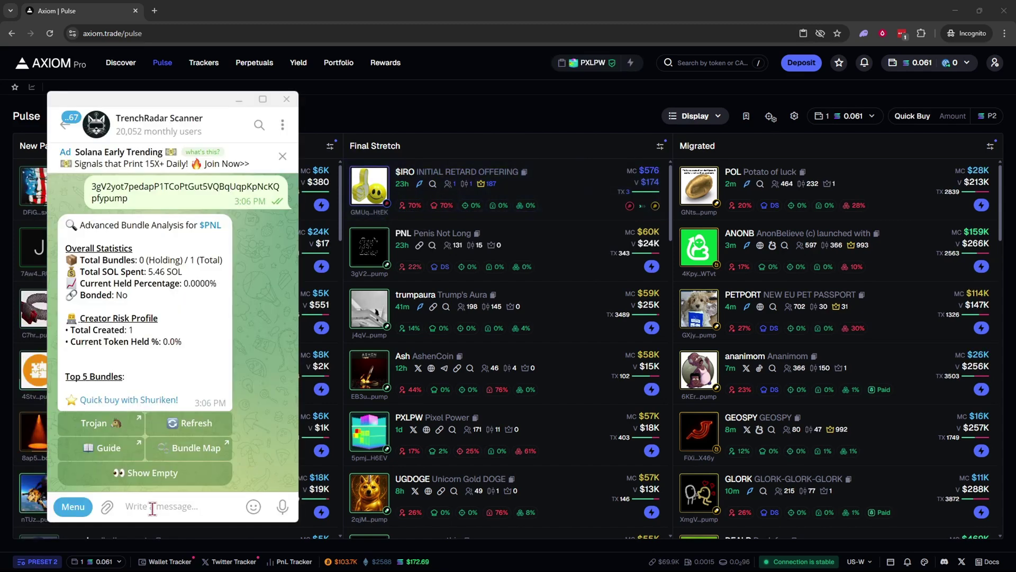
pyautogui.write('5pmjDabkKFXxRo2gs4BbYaZxgNythJomuPi5xZSEH6EV')
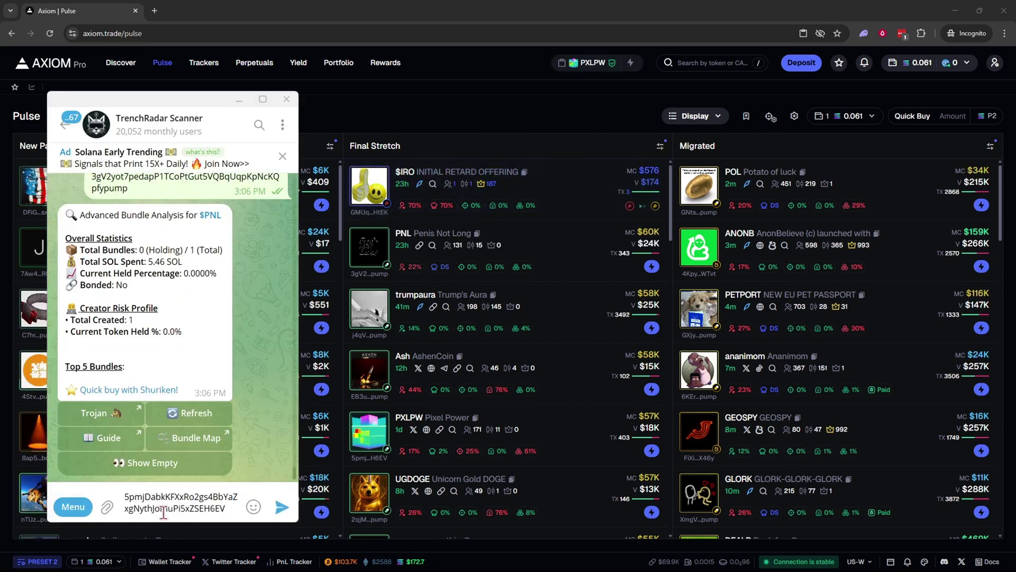
pyautogui.press('Return')
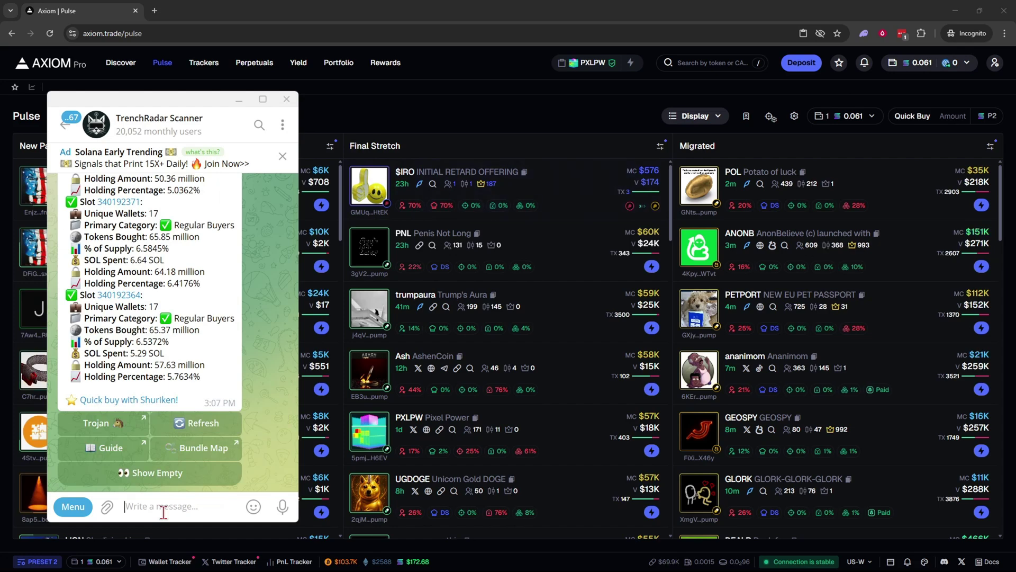
pyautogui.click(431, 200)
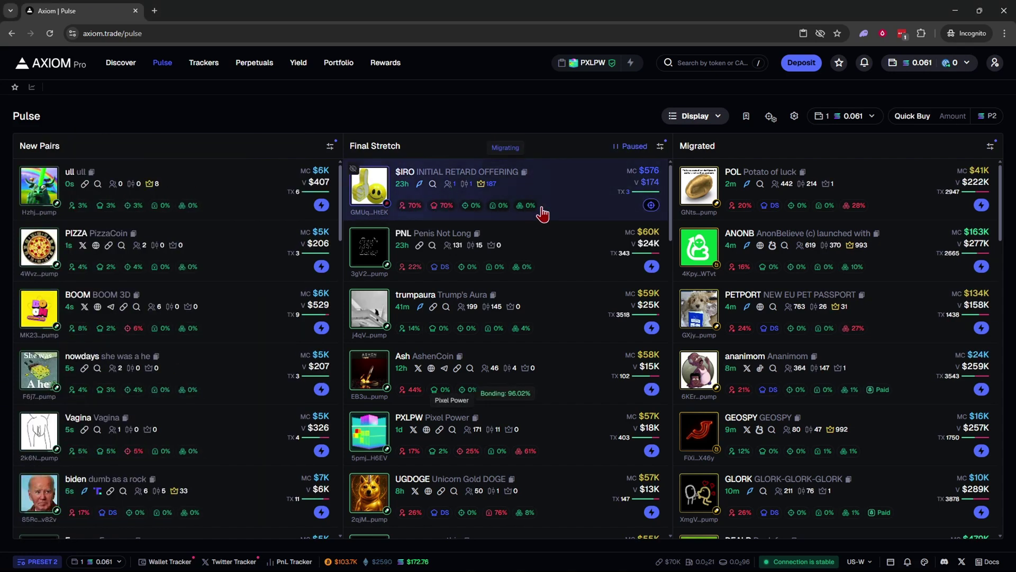
# - Scroll the Final Stretch column and open BIGFOOT ($51.2K market cap, 60 holders)
pyautogui.scroll(-5, 418, 302)
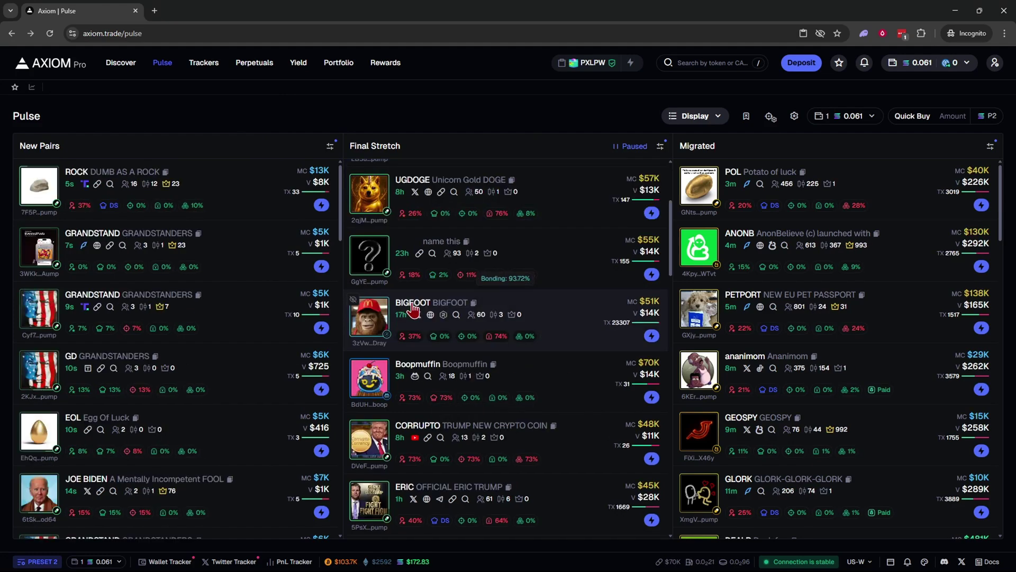
pyautogui.click(413, 308)
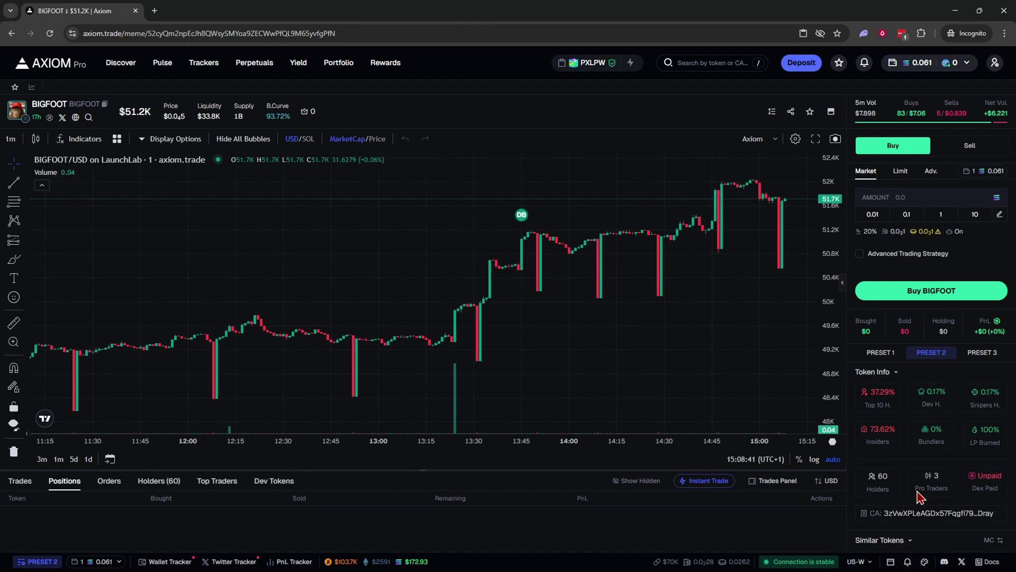
# - Zoom out the BIGFOOT chart and enlarge the bottom panel beneath it
pyautogui.scroll(-5, 134, 408)
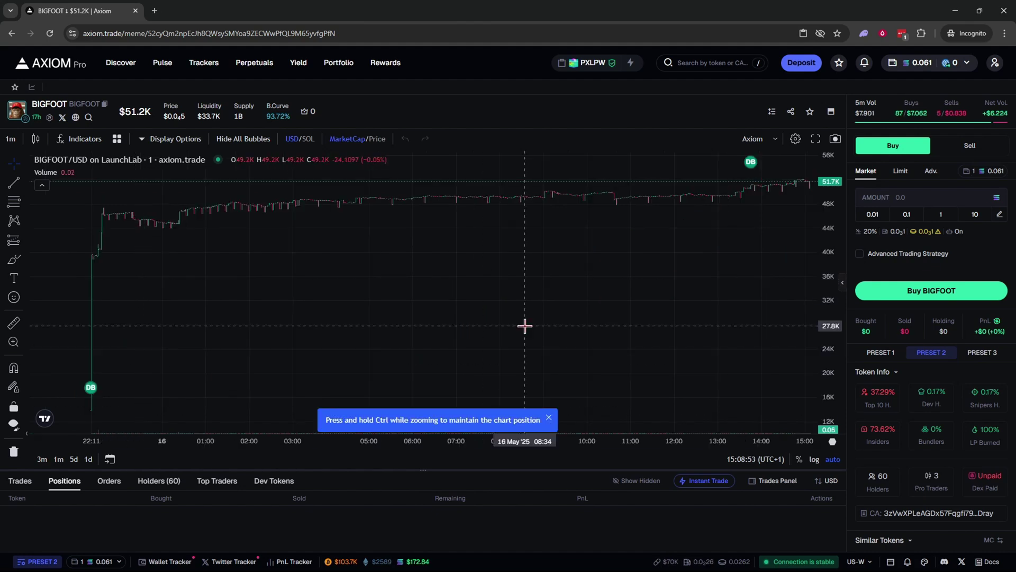
pyautogui.scroll(-3, 524, 326)
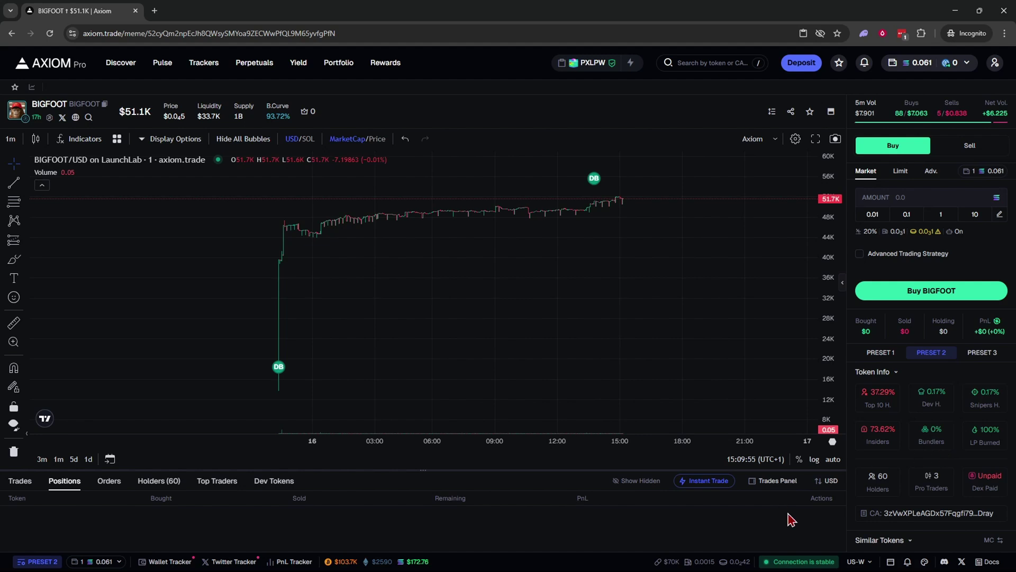
pyautogui.moveTo(699, 469); pyautogui.dragTo(573, 298)
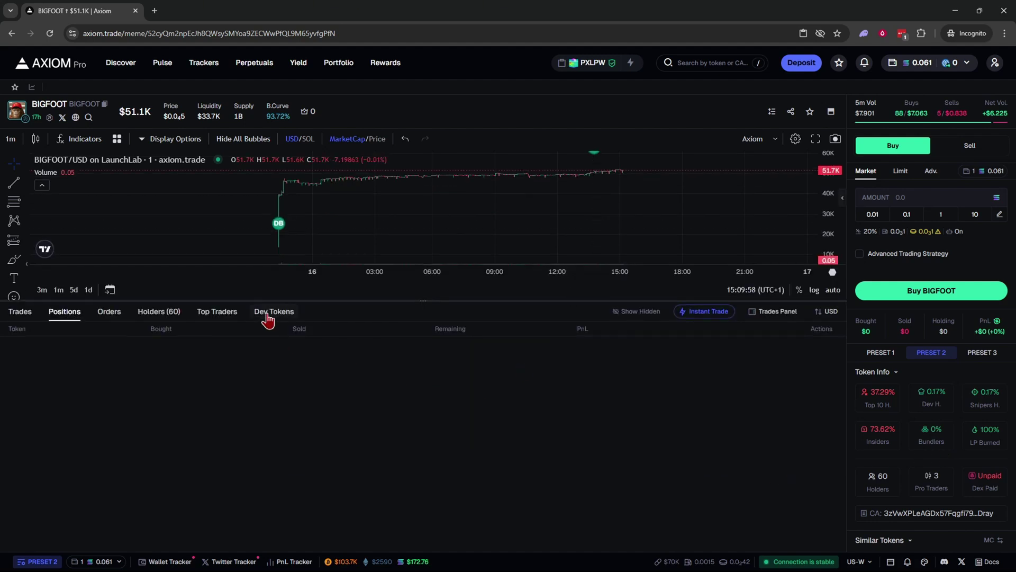
# - Review BIGFOOT's 60 holders, close the holder filter panel, and return to Pulse
pyautogui.click(156, 314)
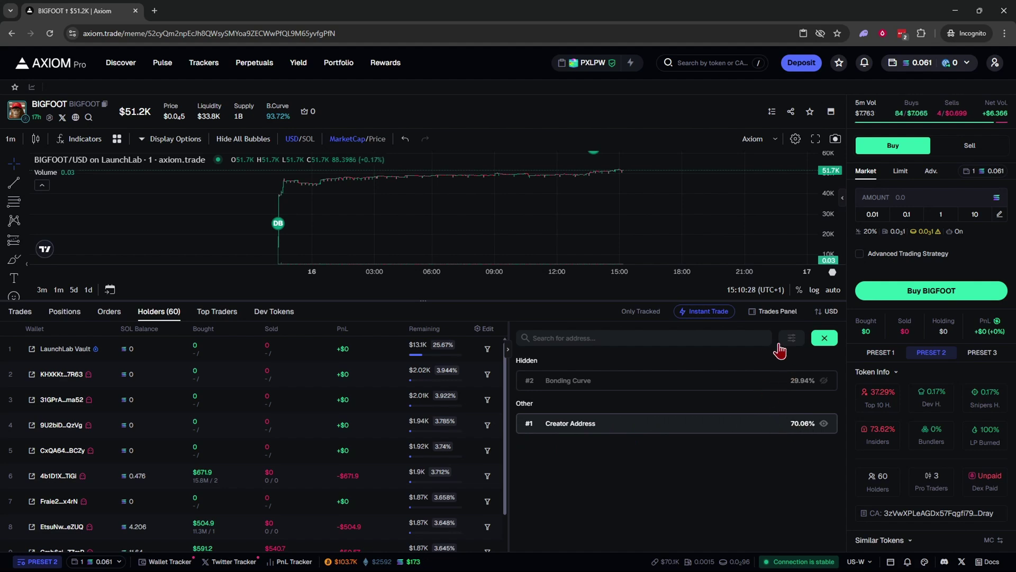
pyautogui.click(509, 355)
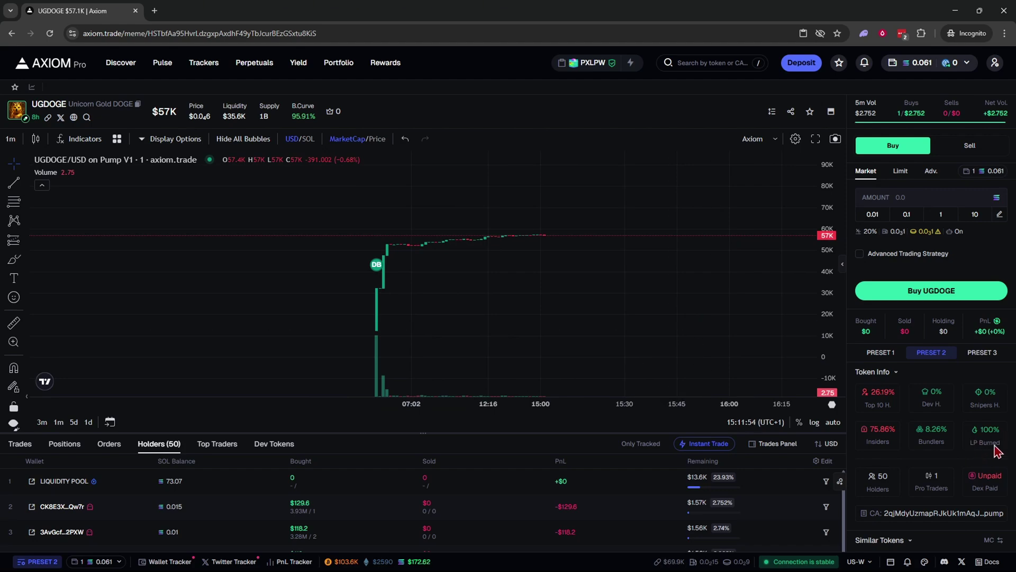
pyautogui.hotkey('alt', 'Left')
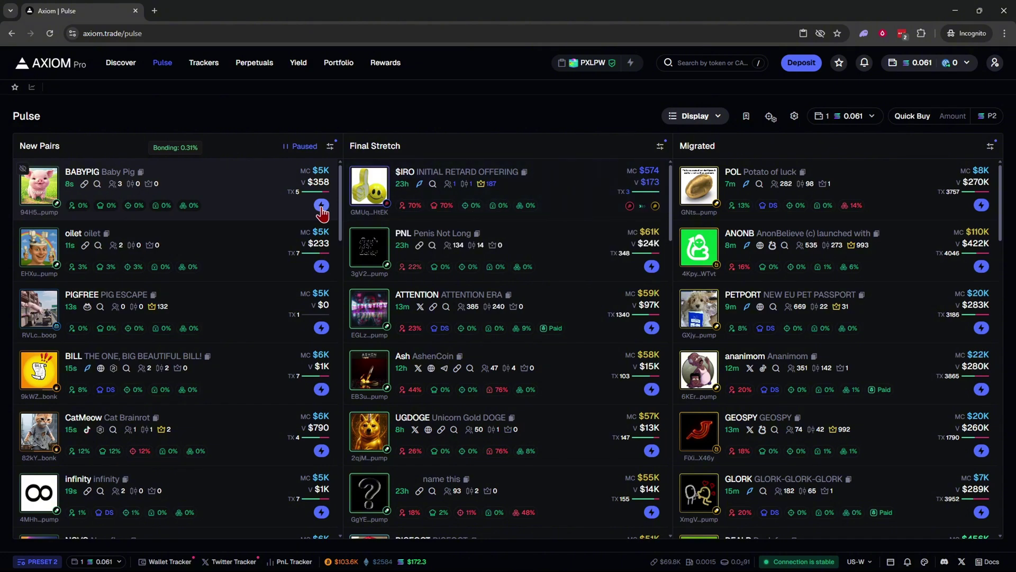
# - Save snipe settings with slippage 20, priority 0.001 and bribe 0.001
pyautogui.click(771, 117)
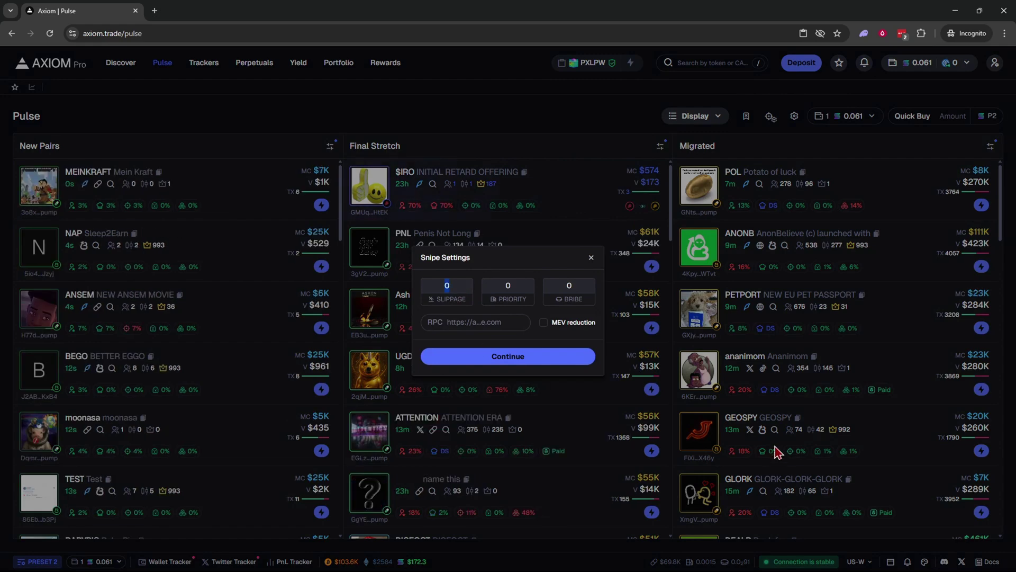
pyautogui.write('20')
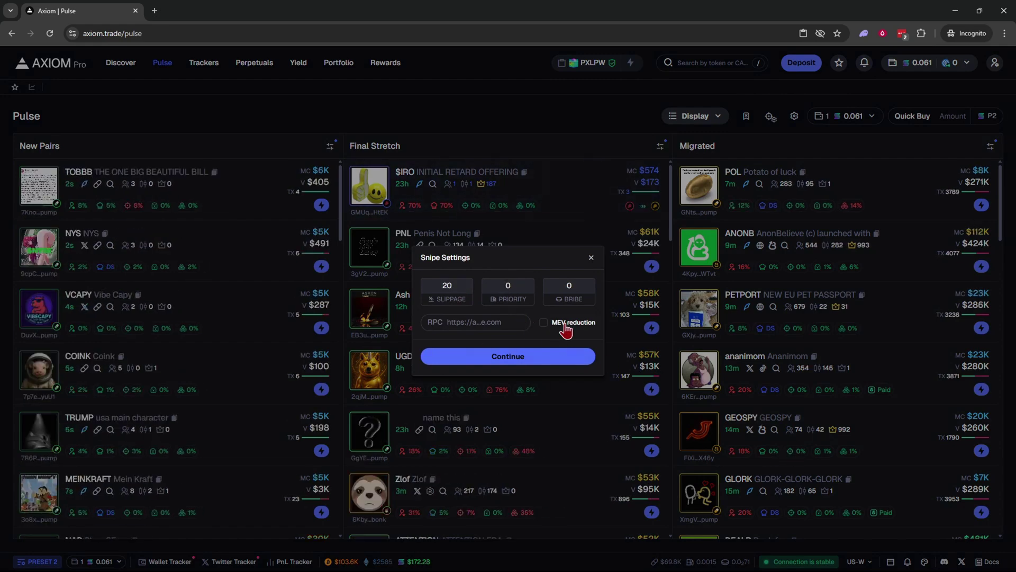
pyautogui.write('.001')
pyautogui.press('Tab')
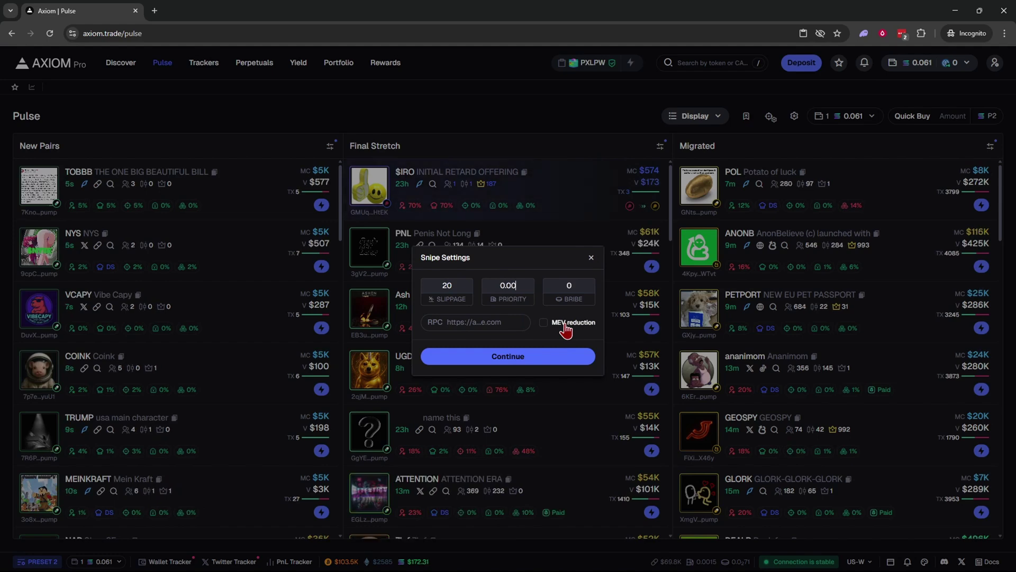
pyautogui.write('.001')
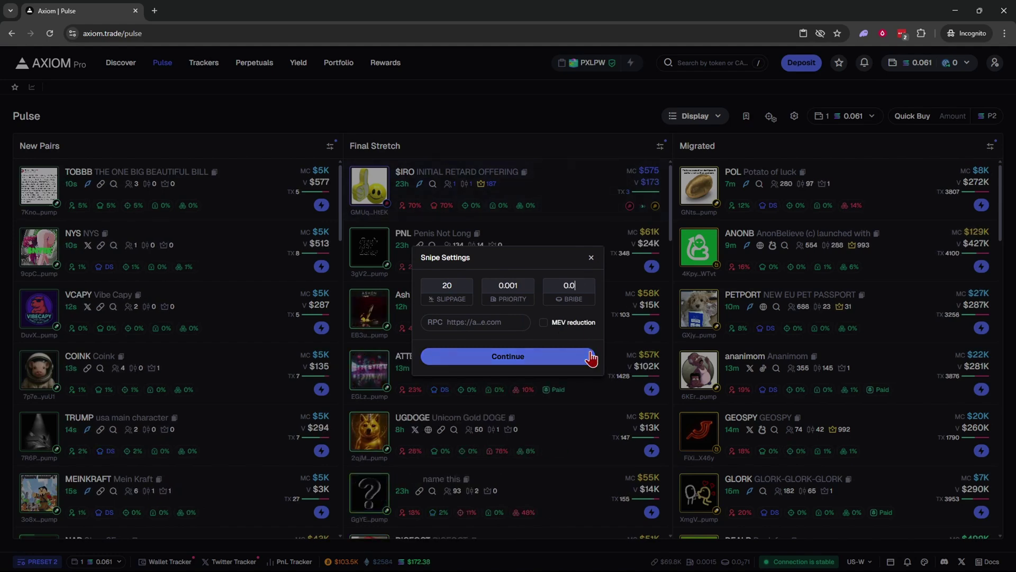
pyautogui.click(590, 357)
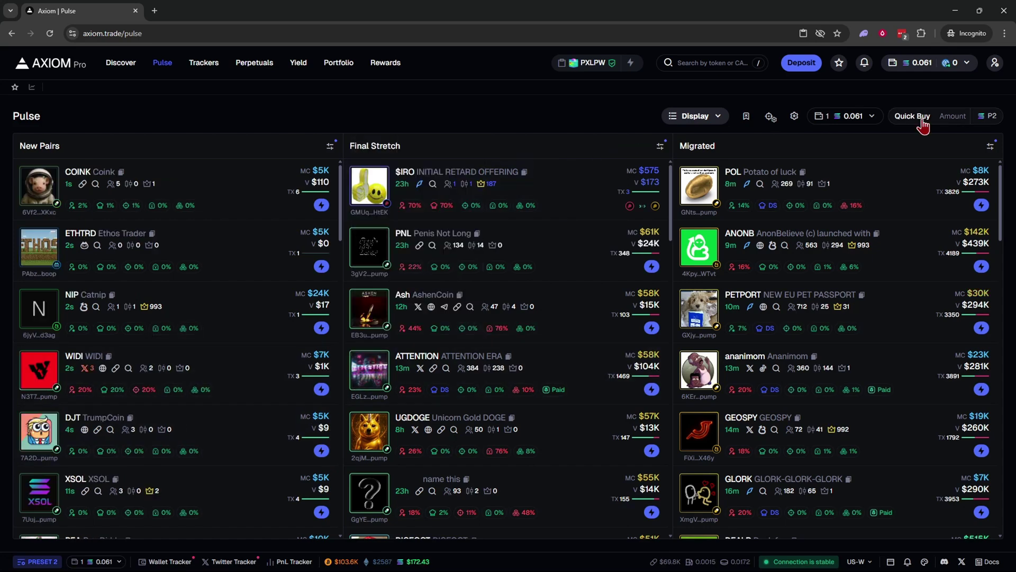
# - Set the Quick Buy amount to 0.05 SOL, after briefly trying 0.002 and 1
pyautogui.click(949, 118)
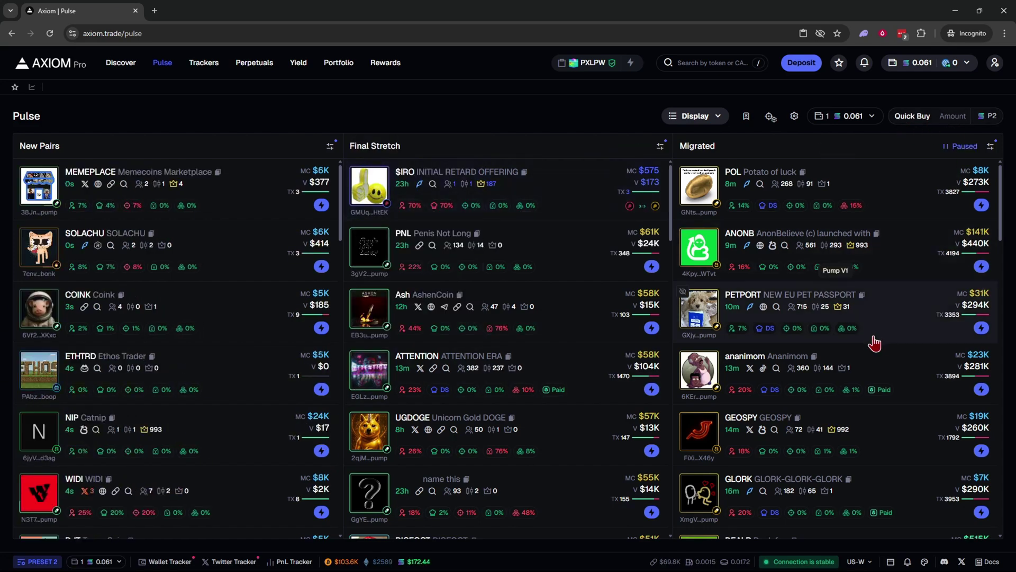
pyautogui.write('.')
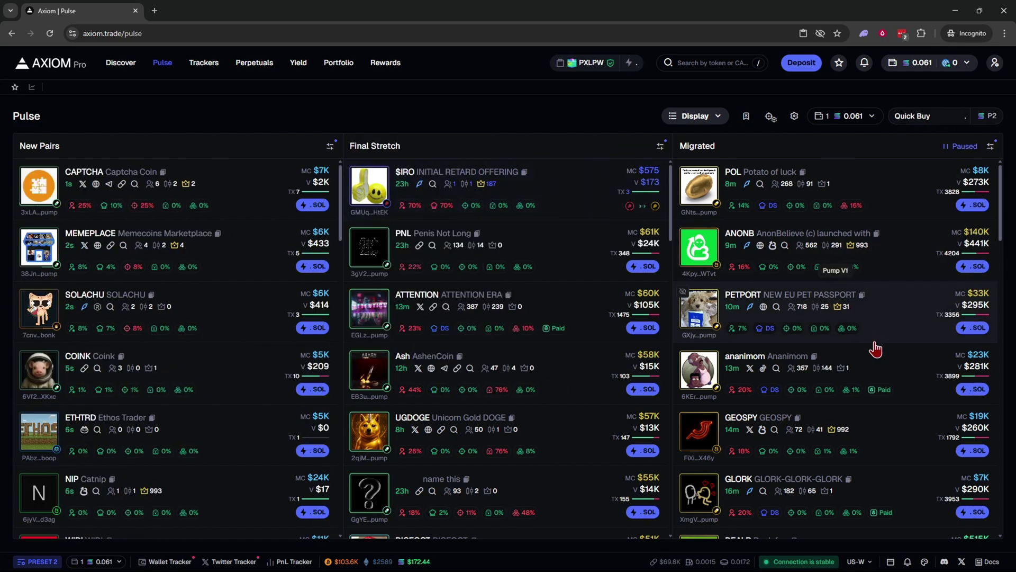
pyautogui.write('002')
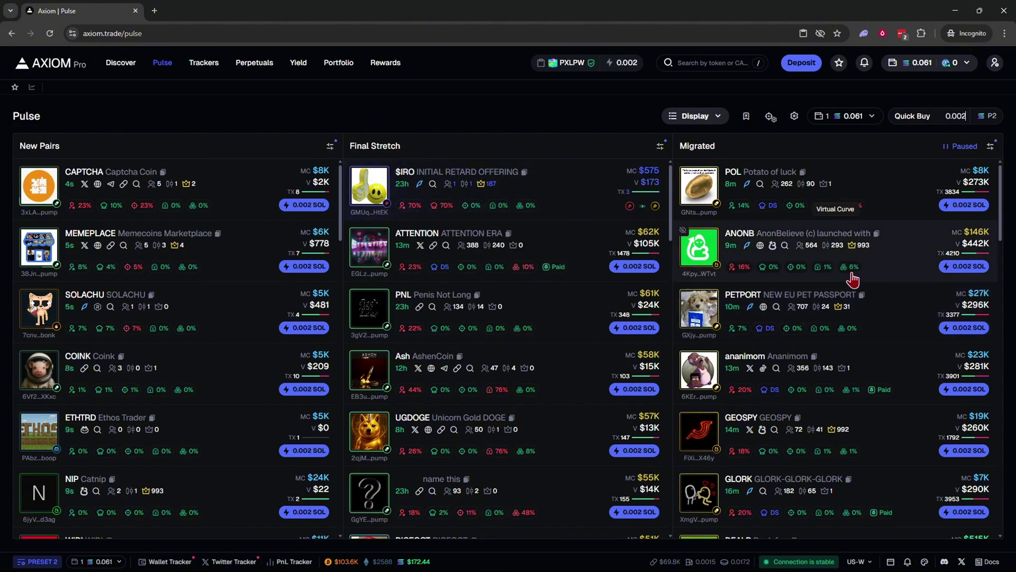
pyautogui.doubleClick(946, 115)
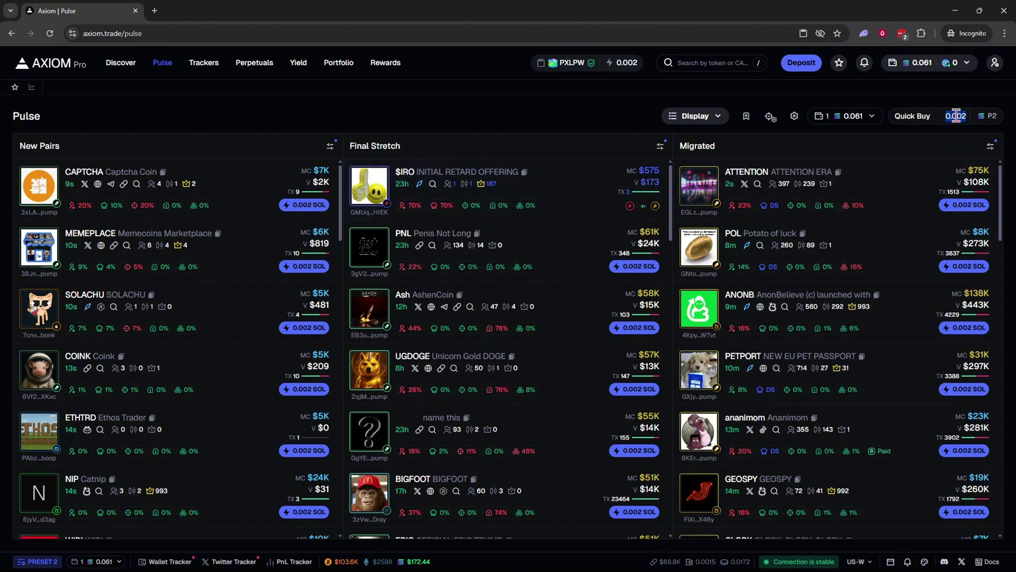
pyautogui.write('1')
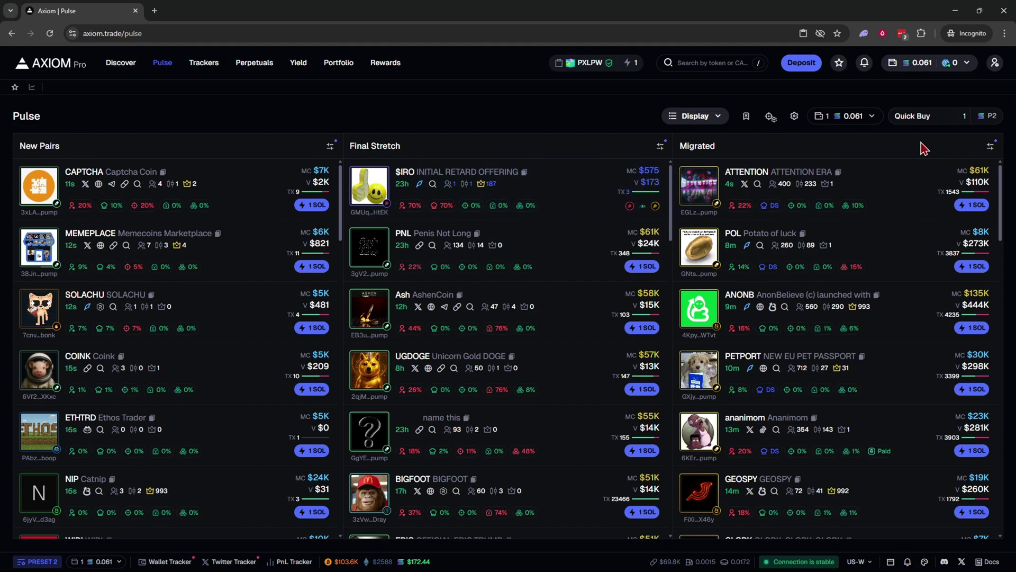
pyautogui.press('BackSpace')
pyautogui.write('0.05')
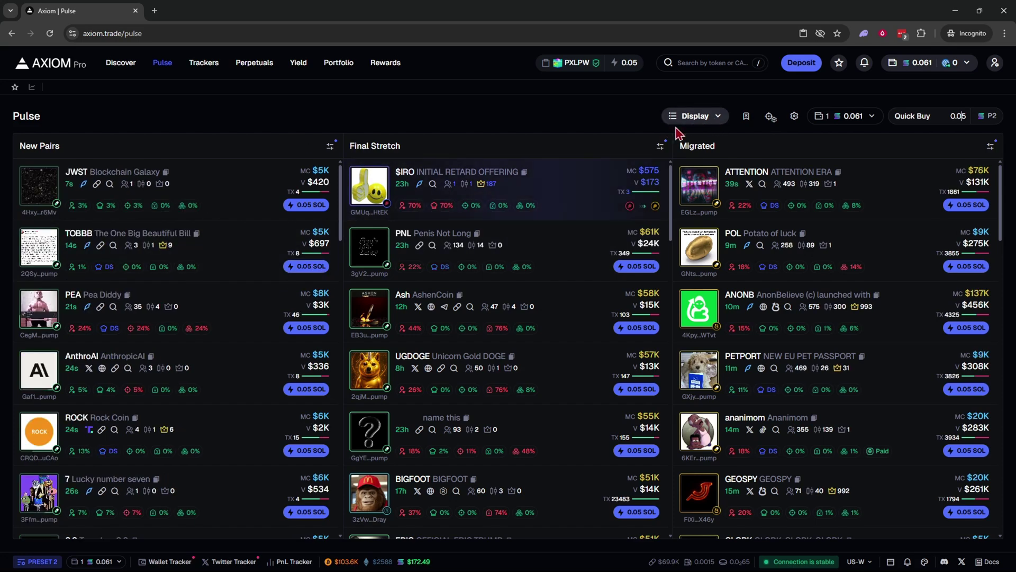
# - Adjust quick buy button size, choose Small metrics, restore coloured buy buttons, and add column search boxes
pyautogui.click(714, 122)
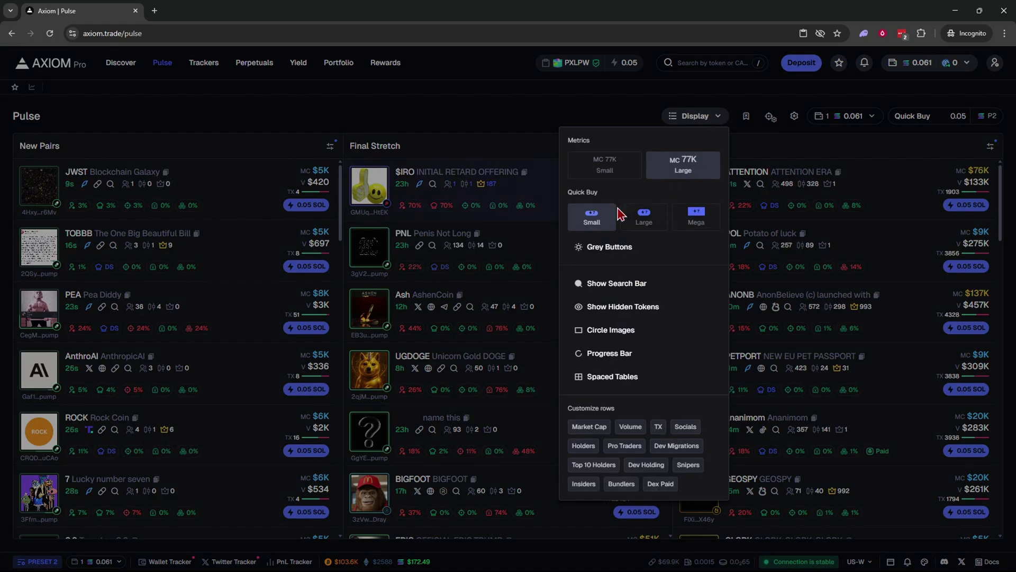
pyautogui.click(632, 231)
pyautogui.click(687, 219)
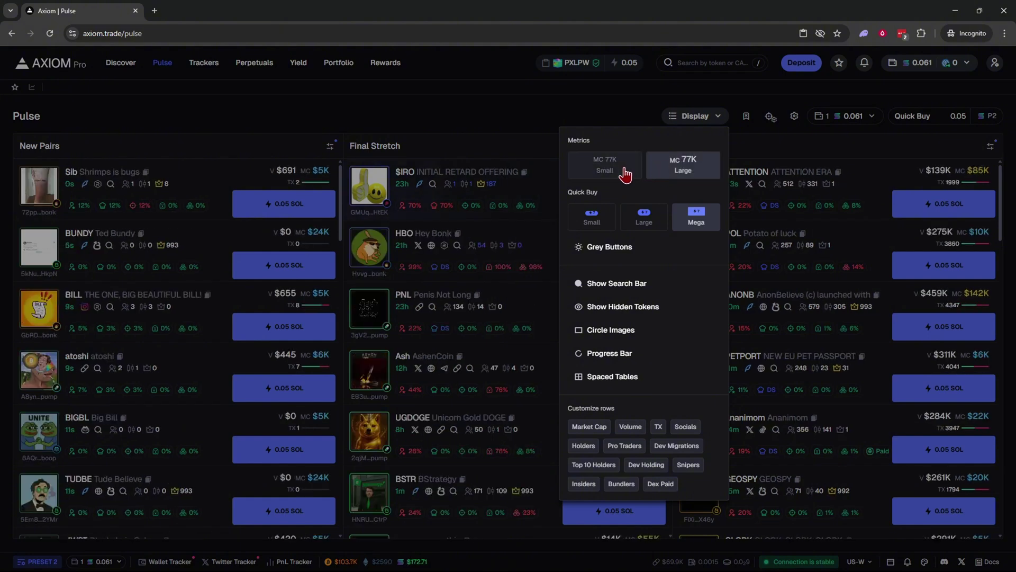
pyautogui.click(620, 169)
pyautogui.click(608, 249)
pyautogui.click(609, 252)
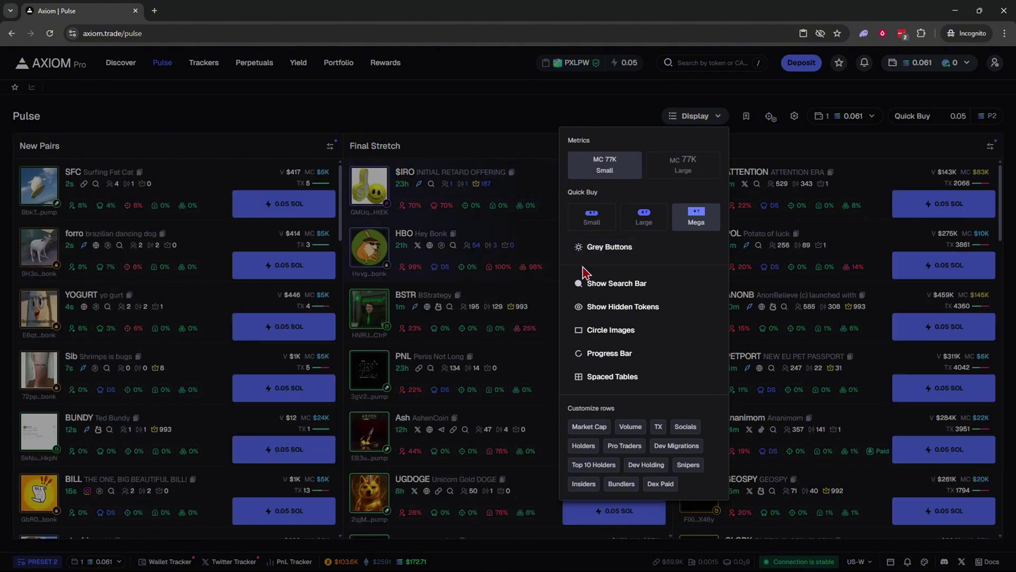
pyautogui.click(602, 288)
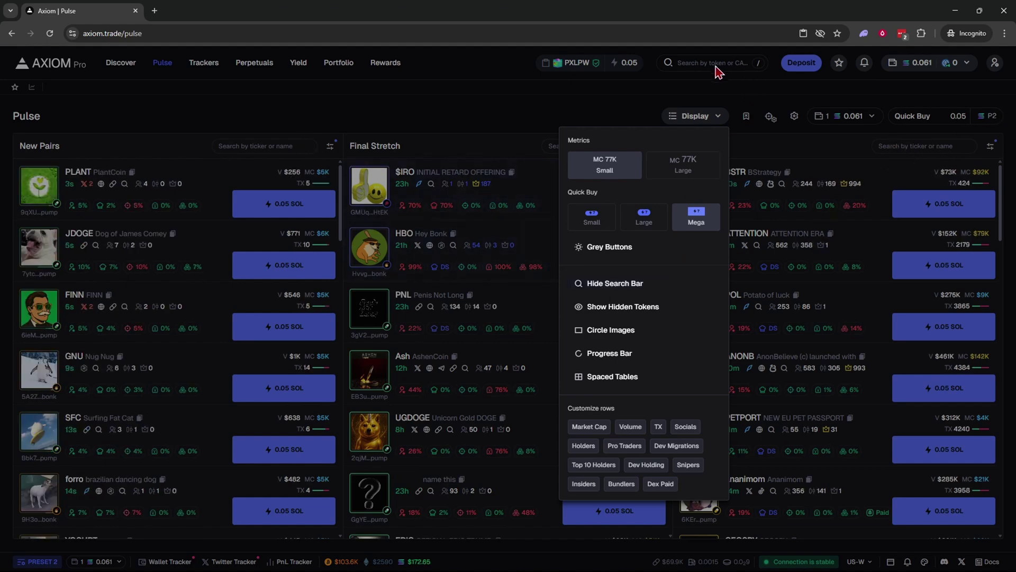
# - Keep token images square and show bonding progress as a ring
pyautogui.click(628, 332)
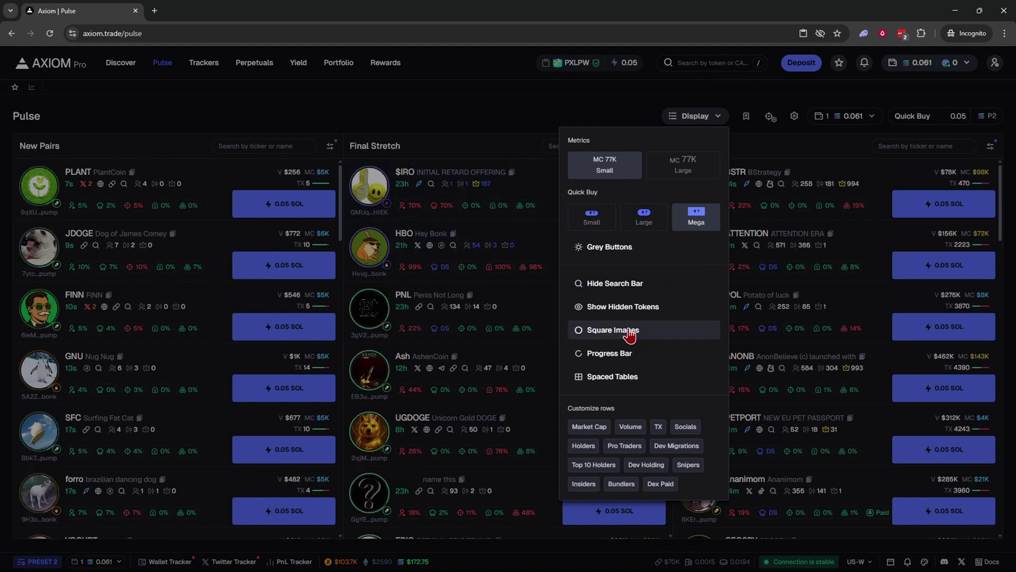
pyautogui.click(629, 332)
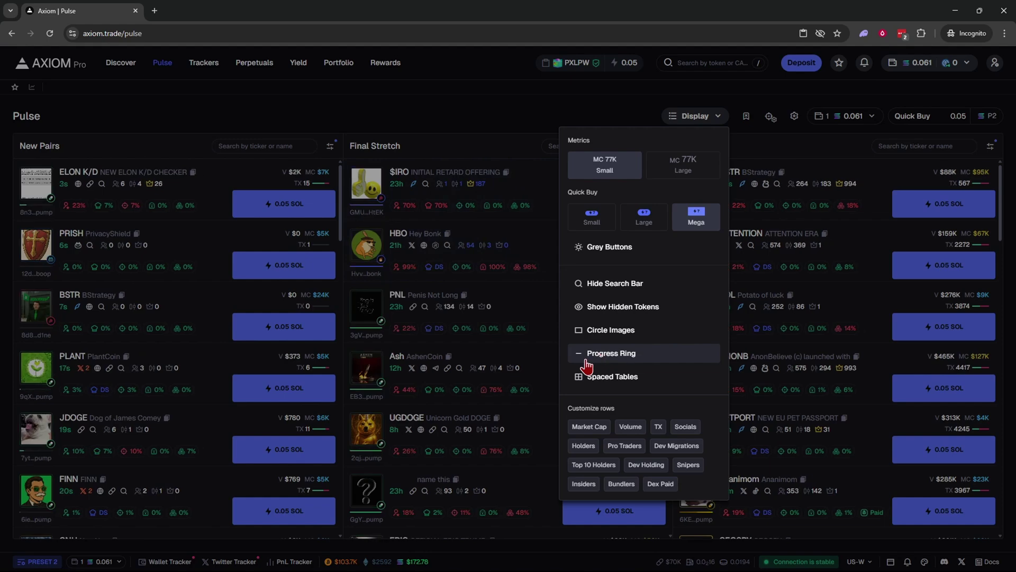
pyautogui.click(622, 355)
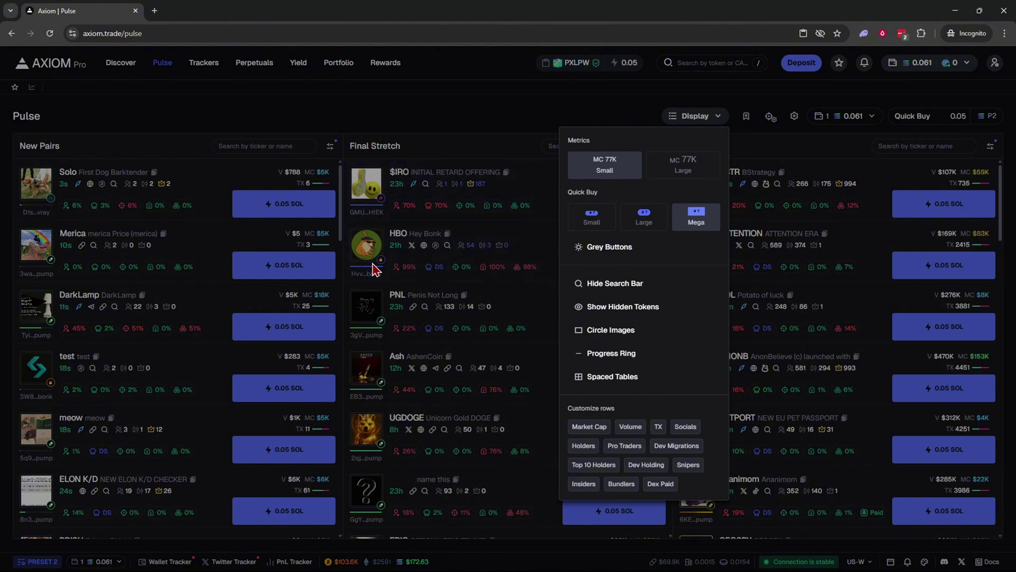
pyautogui.click(595, 354)
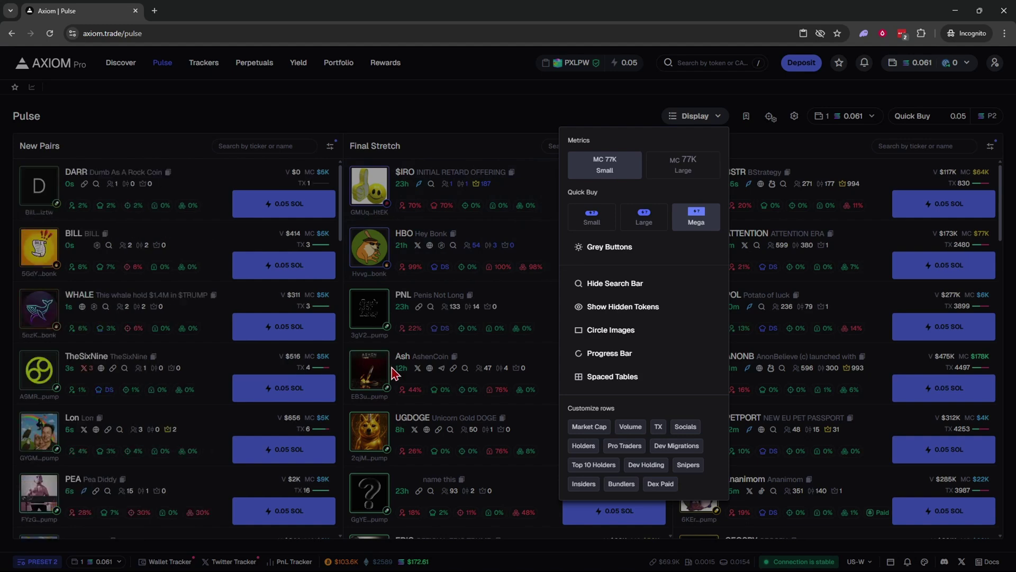
pyautogui.click(669, 353)
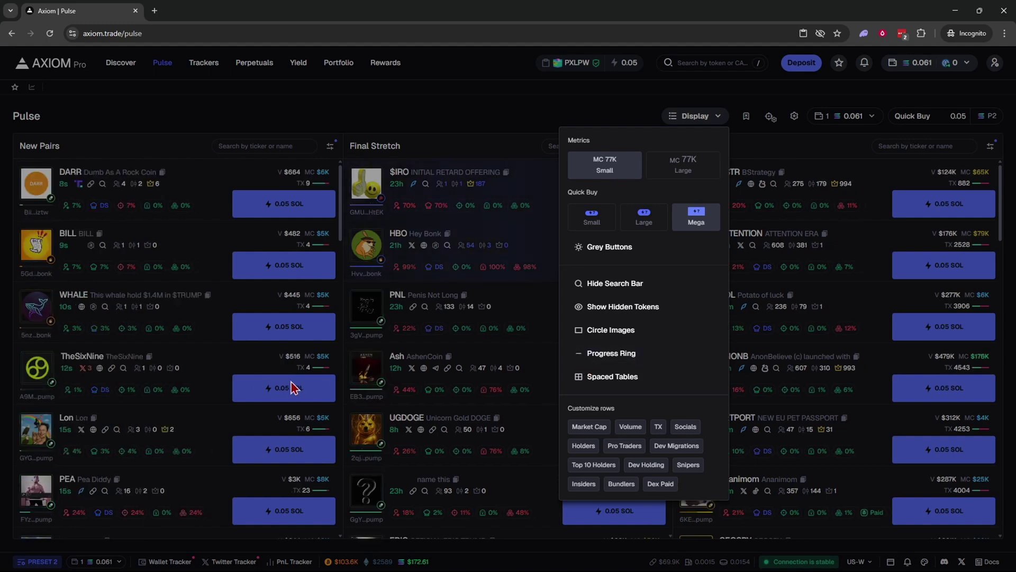
# - Hide dev holding and snipers percentage from token rows, keeping market cap and volume
pyautogui.click(586, 428)
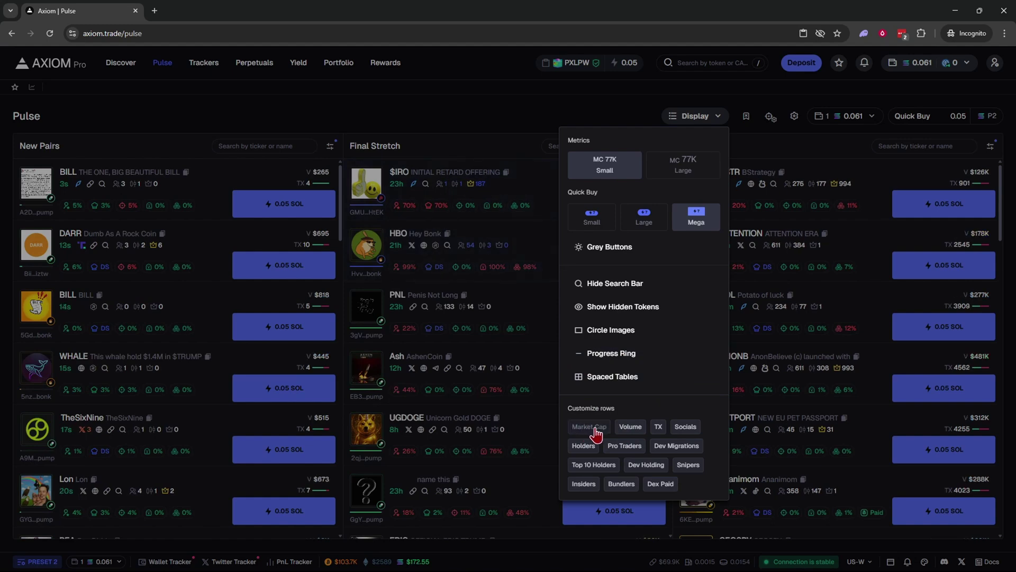
pyautogui.click(594, 432)
pyautogui.click(631, 429)
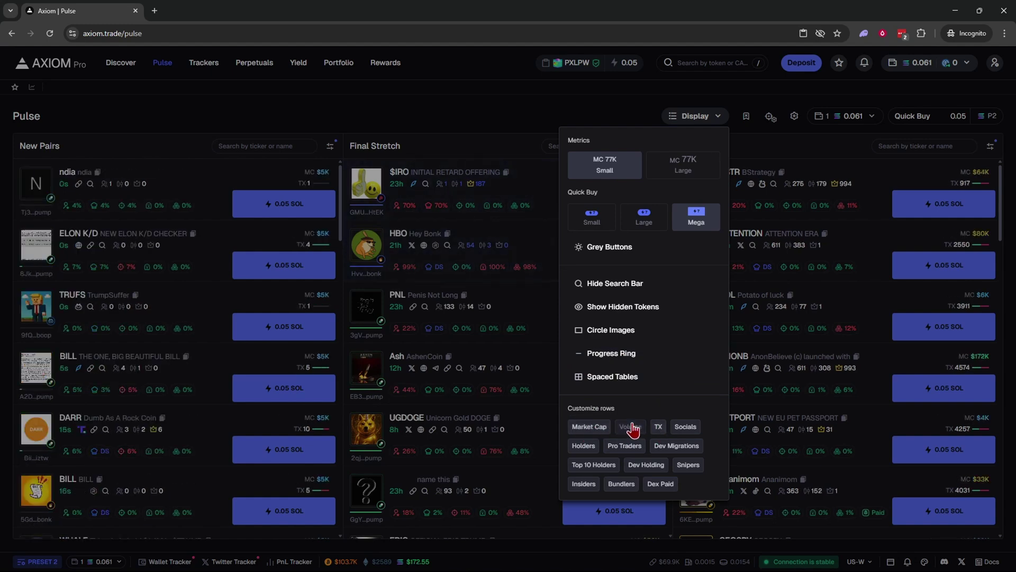
pyautogui.click(632, 429)
pyautogui.click(647, 465)
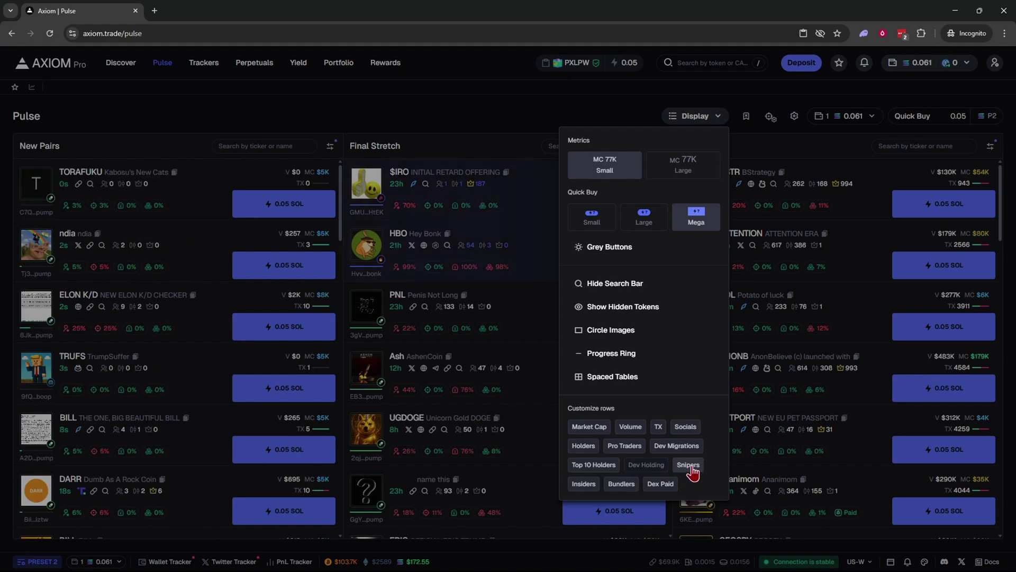
pyautogui.click(689, 467)
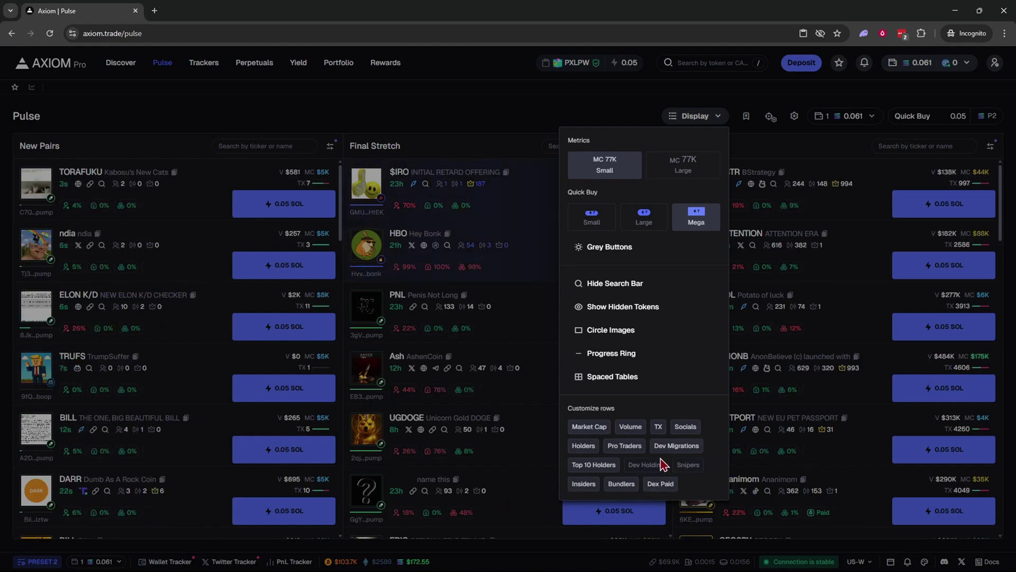
pyautogui.press('Escape')
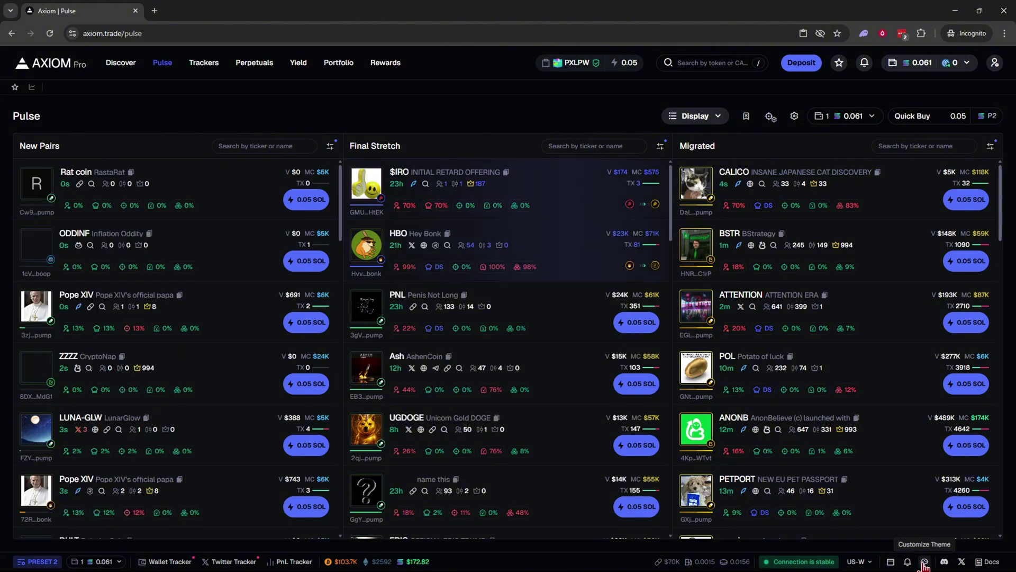
# - Change the theme accent colour to red (B33232) and apply it
pyautogui.click(924, 562)
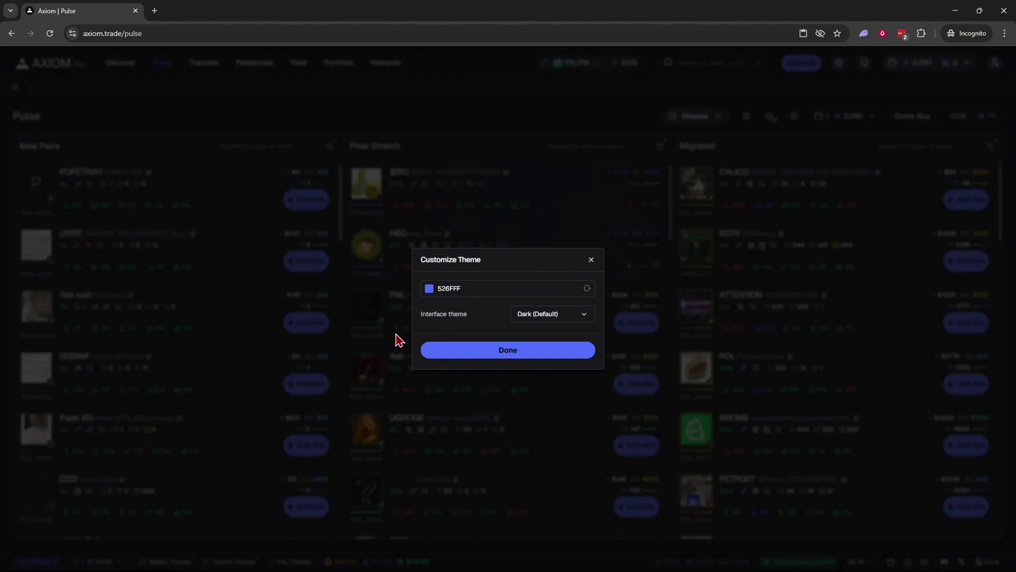
pyautogui.click(429, 288)
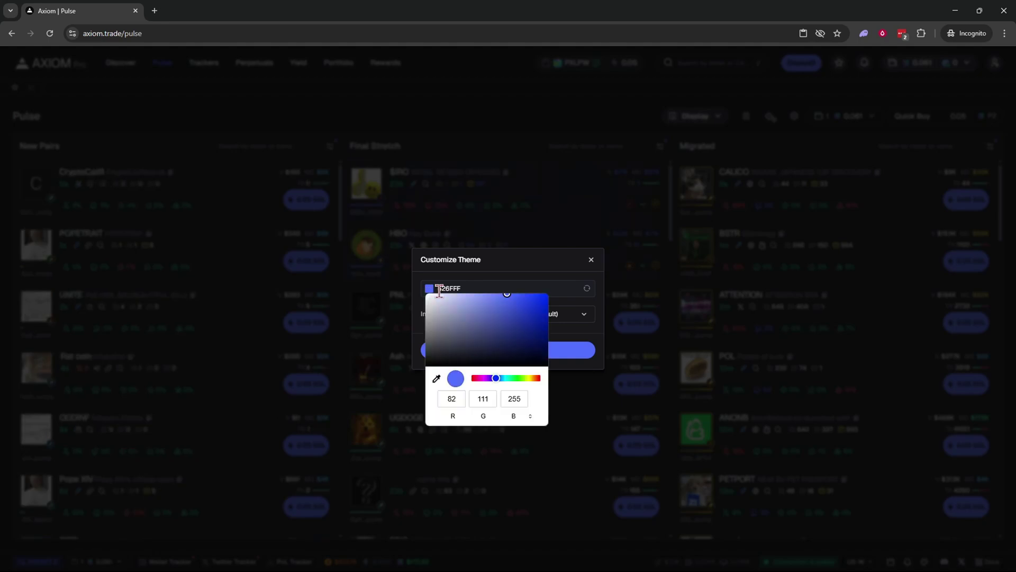
pyautogui.click(513, 316)
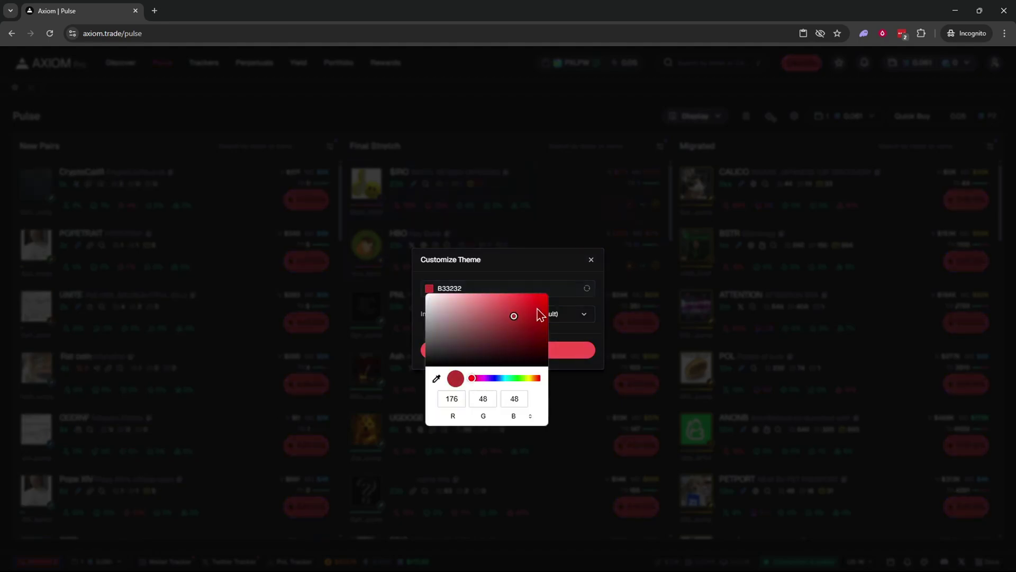
pyautogui.moveTo(546, 316); pyautogui.dragTo(545, 310)
pyautogui.click(579, 332)
pyautogui.click(522, 353)
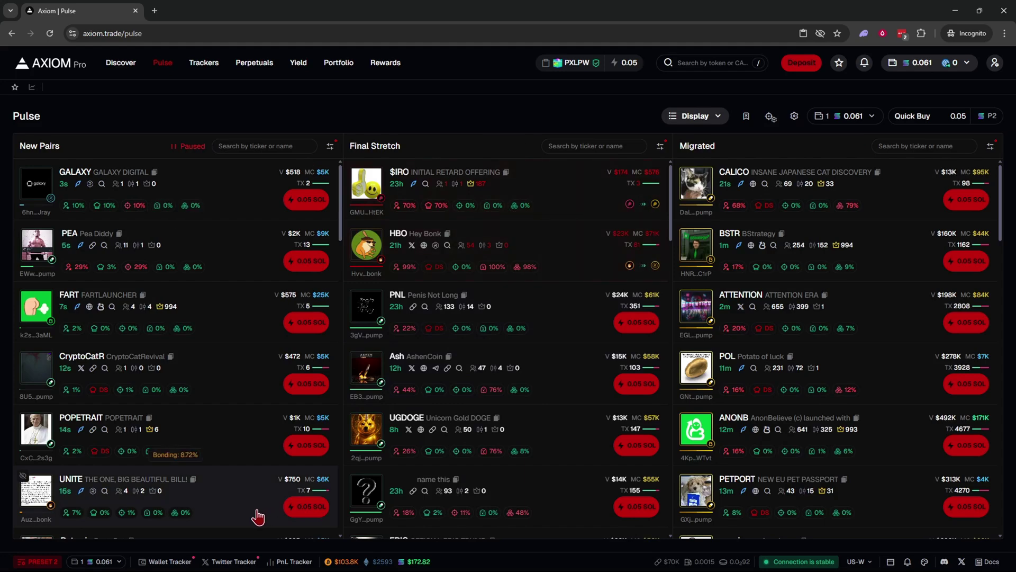
# - Open the Ash token page and set the market buy amount to 0.01 SOL
pyautogui.click(402, 365)
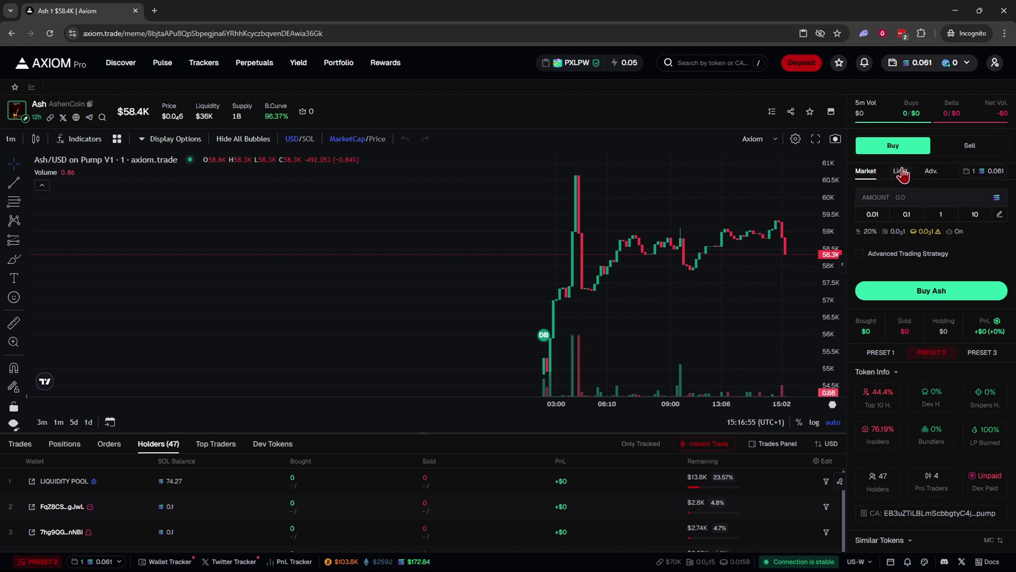
pyautogui.click(931, 174)
pyautogui.click(879, 182)
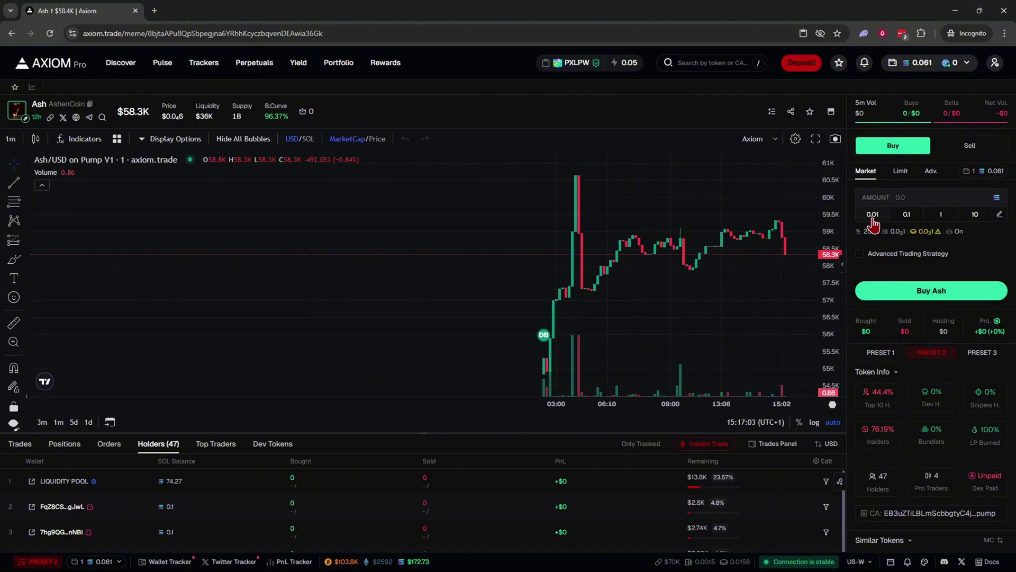
pyautogui.click(872, 219)
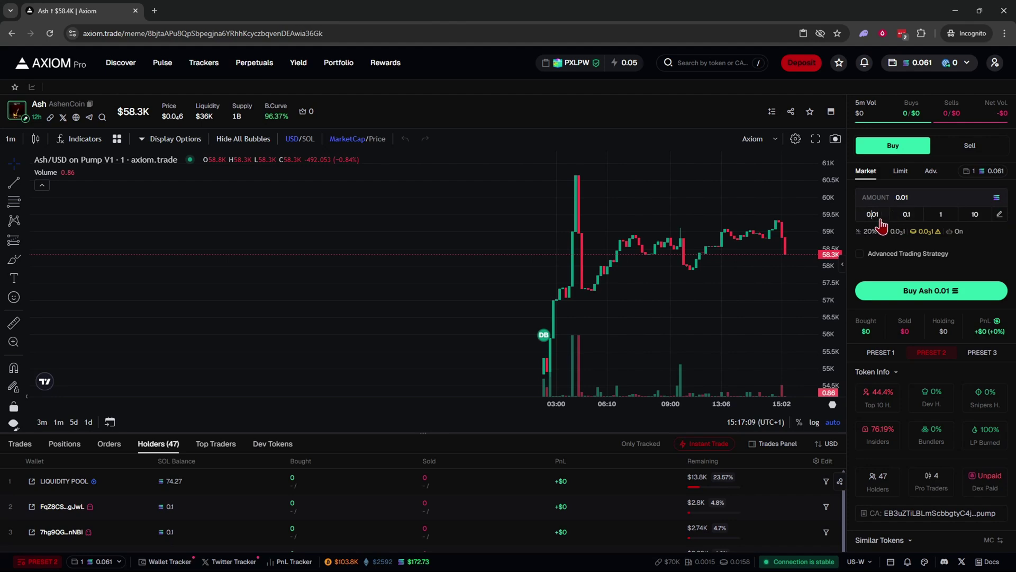
# - Edit the quick-buy presets so they read 0.01, 0.02, 1 and 10
pyautogui.click(1000, 215)
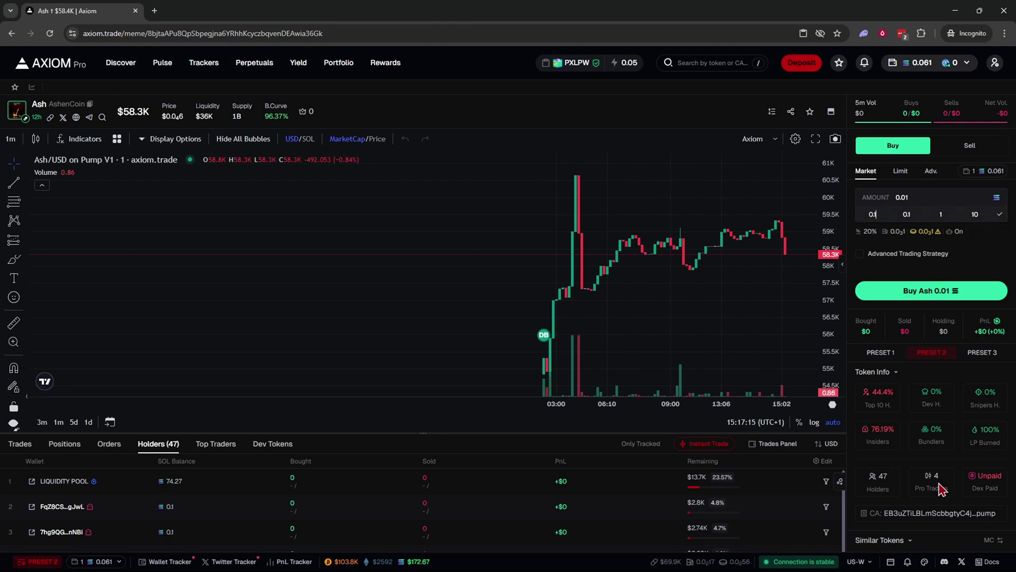
pyautogui.write('1.5')
pyautogui.click(1000, 214)
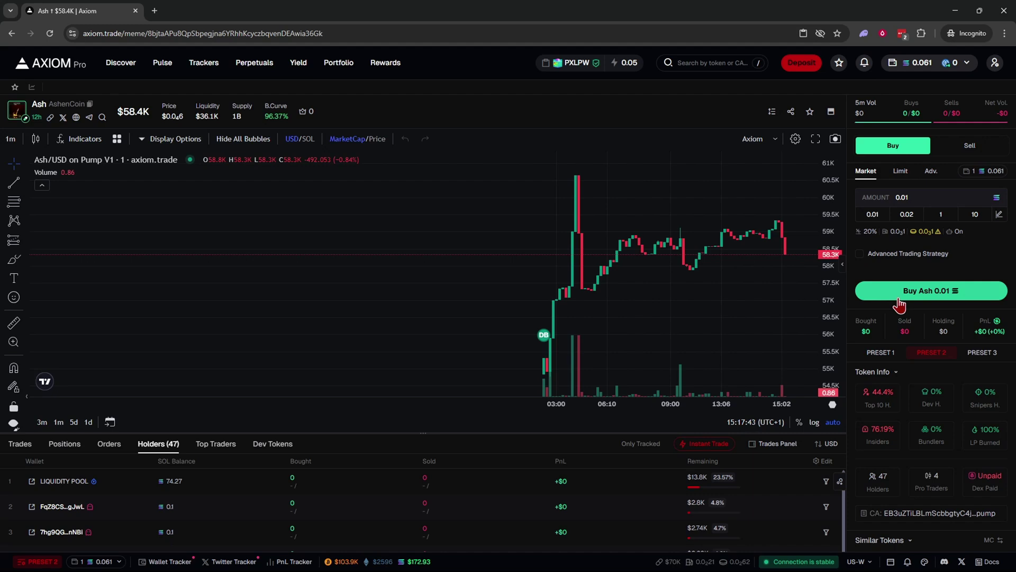
# - Switch to limit orders and lower the target line to about 57.6K
pyautogui.click(900, 173)
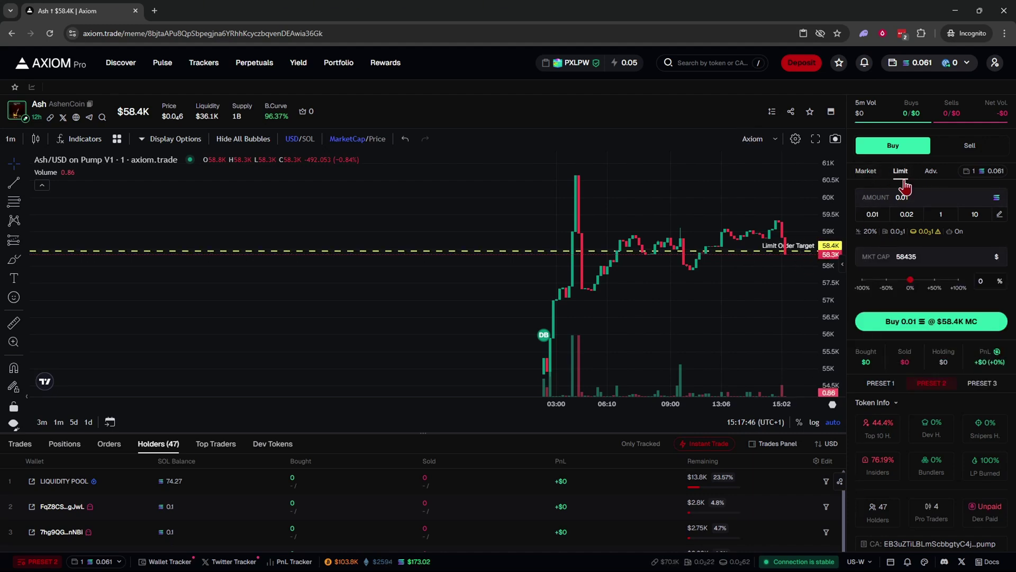
pyautogui.click(784, 259)
pyautogui.moveTo(785, 262); pyautogui.dragTo(782, 281)
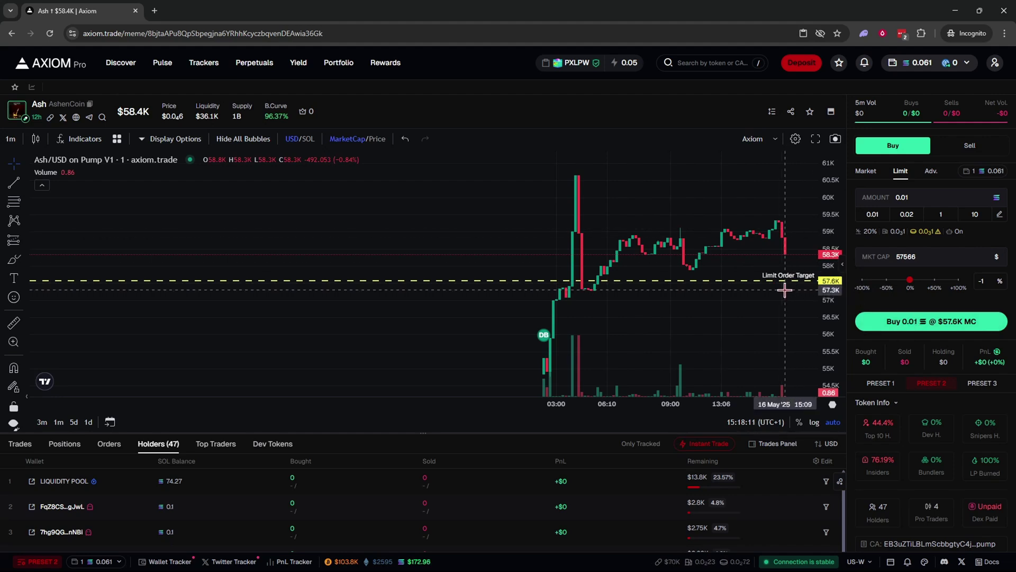
# - Set a limit sell of 100% of Ash at +50%, about 87.6K market cap
pyautogui.click(966, 144)
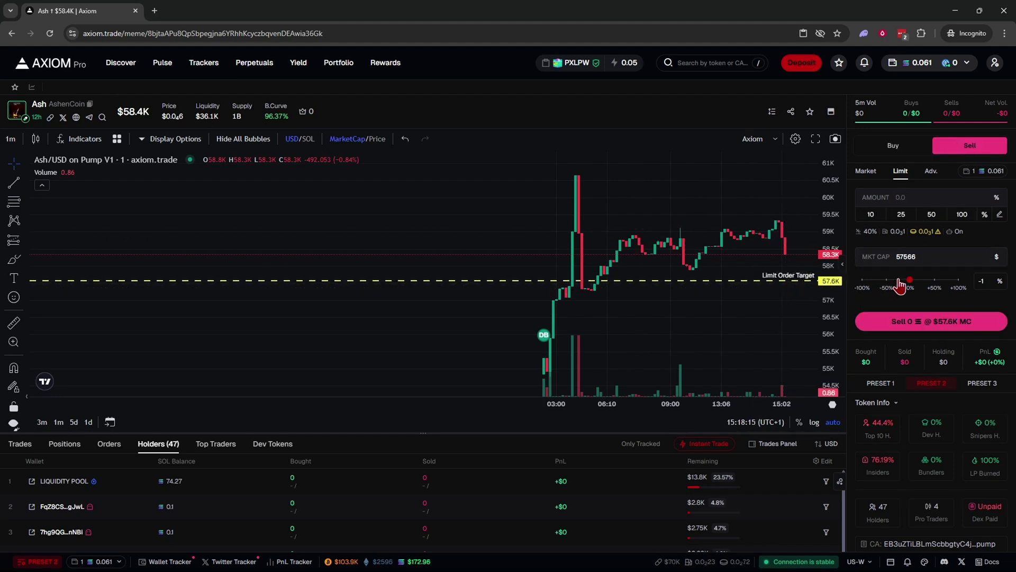
pyautogui.moveTo(912, 285); pyautogui.dragTo(934, 285)
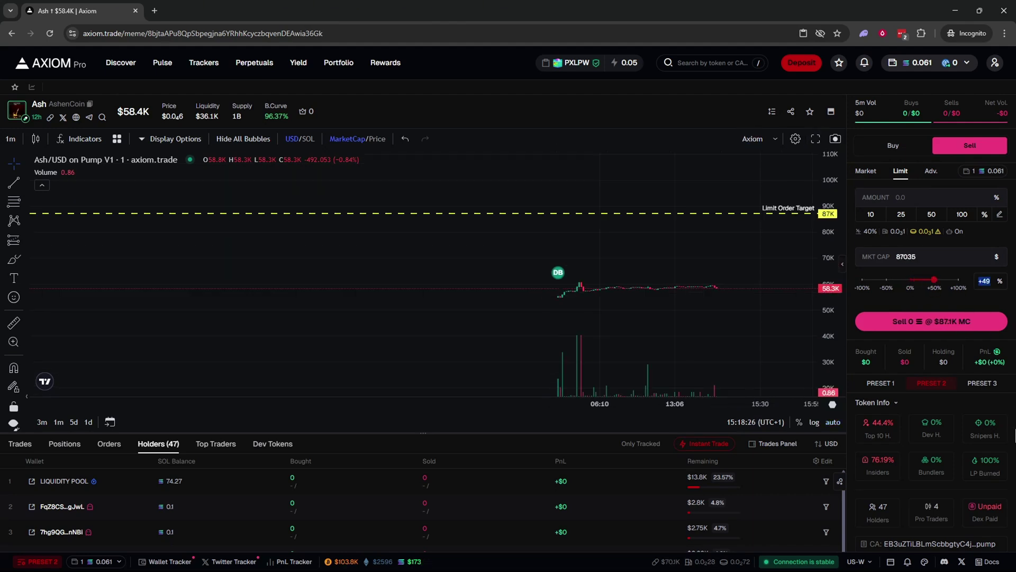
pyautogui.write('50')
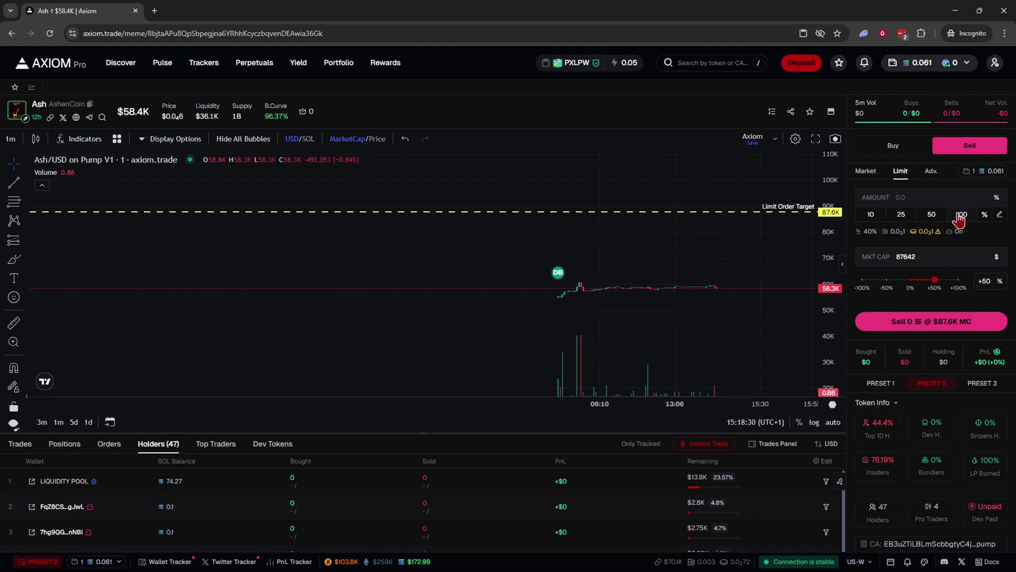
pyautogui.click(959, 216)
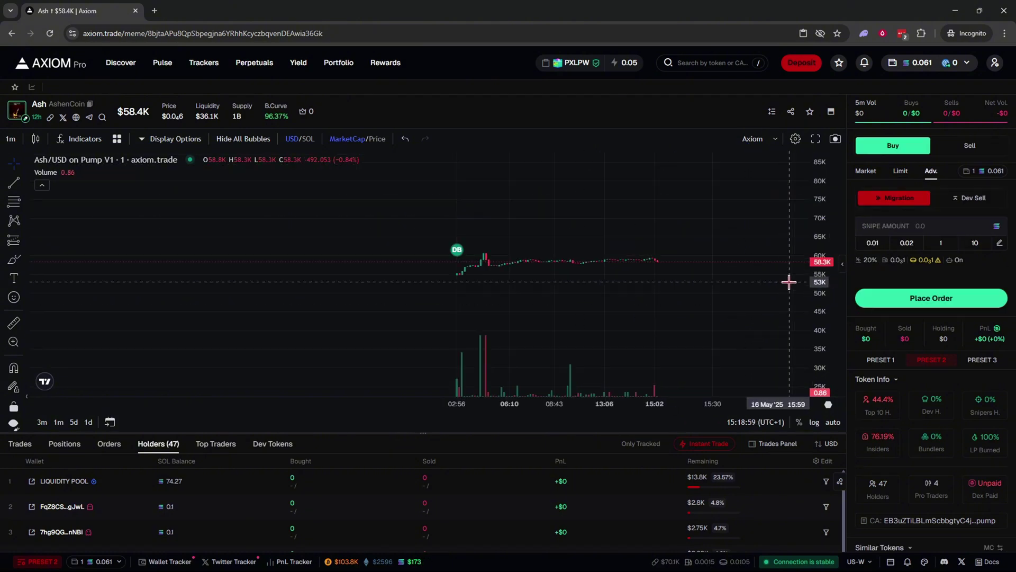
# - Set Ash's advanced buy order to trigger on Dev Sell instead of Migration, then return to Pulse
pyautogui.click(895, 200)
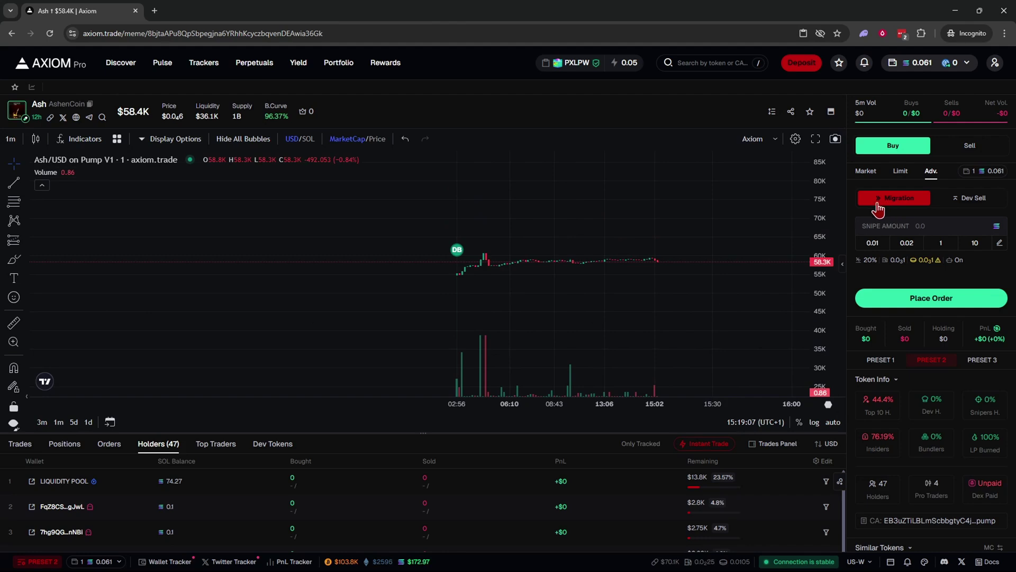
pyautogui.click(967, 200)
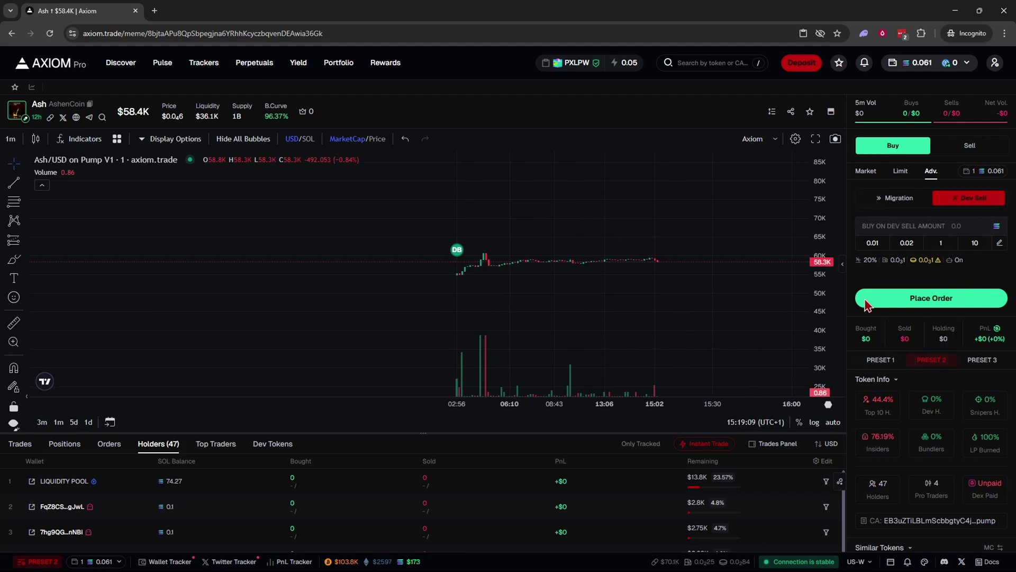
pyautogui.click(934, 150)
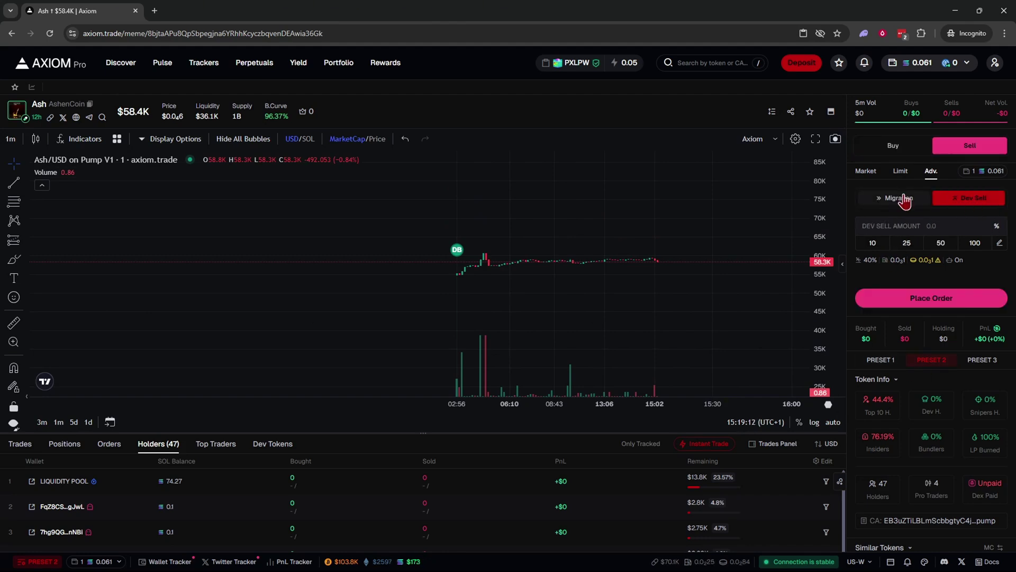
pyautogui.click(917, 203)
pyautogui.click(967, 201)
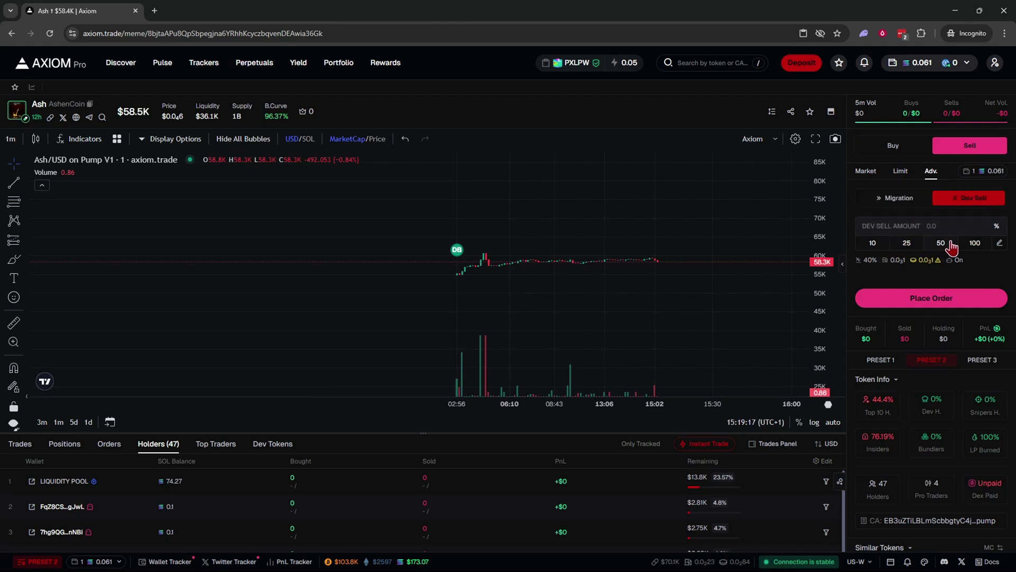
pyautogui.click(892, 146)
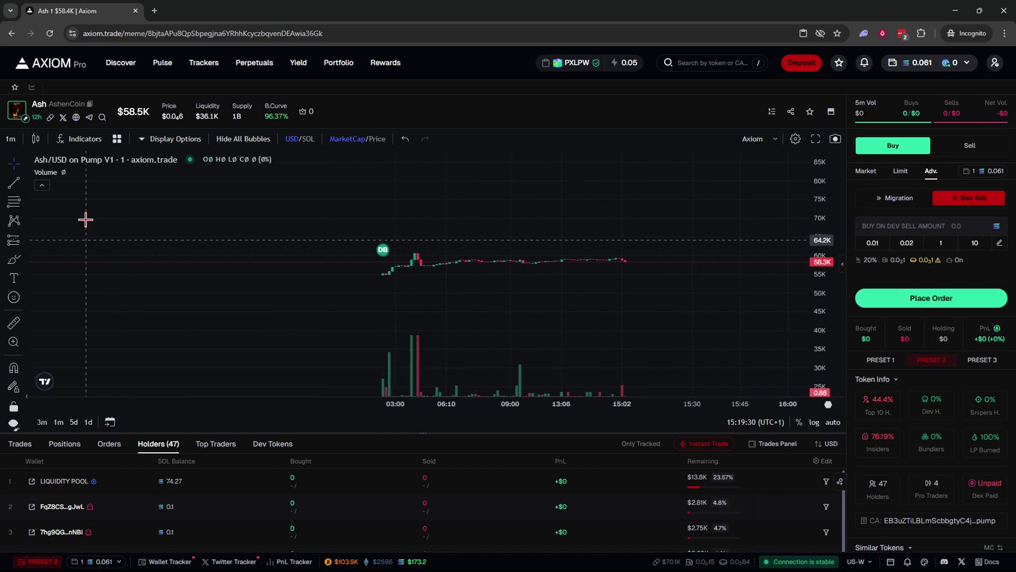
pyautogui.hotkey('alt', 'Left')
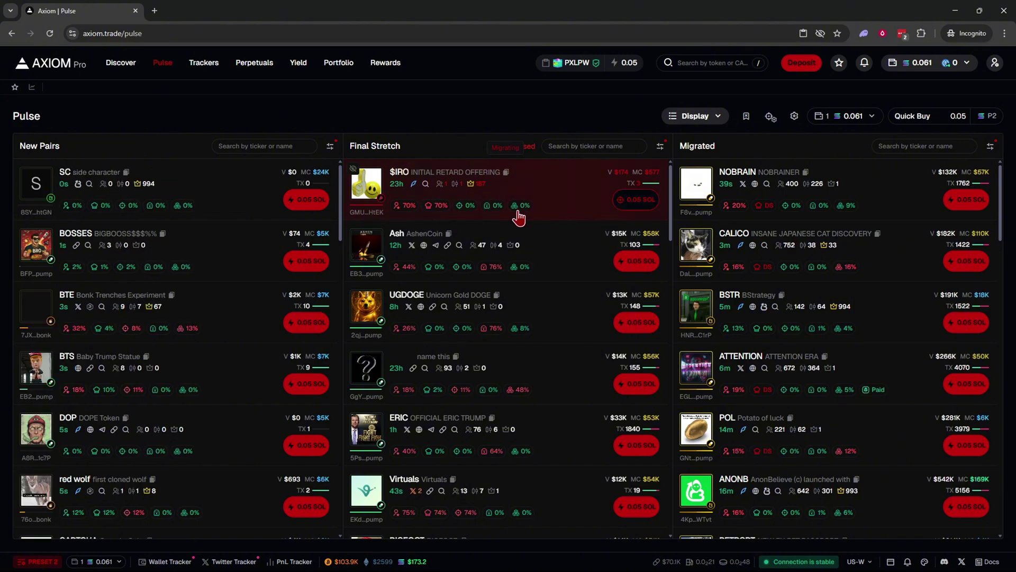
# - Open the $IRO token page from the Final Stretch column on Pulse
pyautogui.click(524, 188)
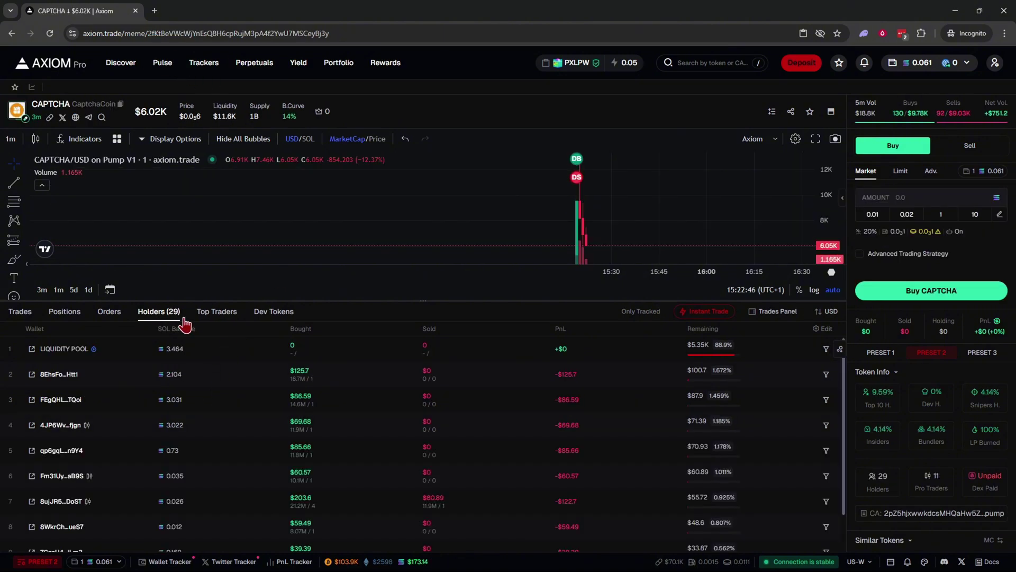
# - Scroll through CAPTCHA's holders list and reload it from the top
pyautogui.scroll(-5, 230, 406)
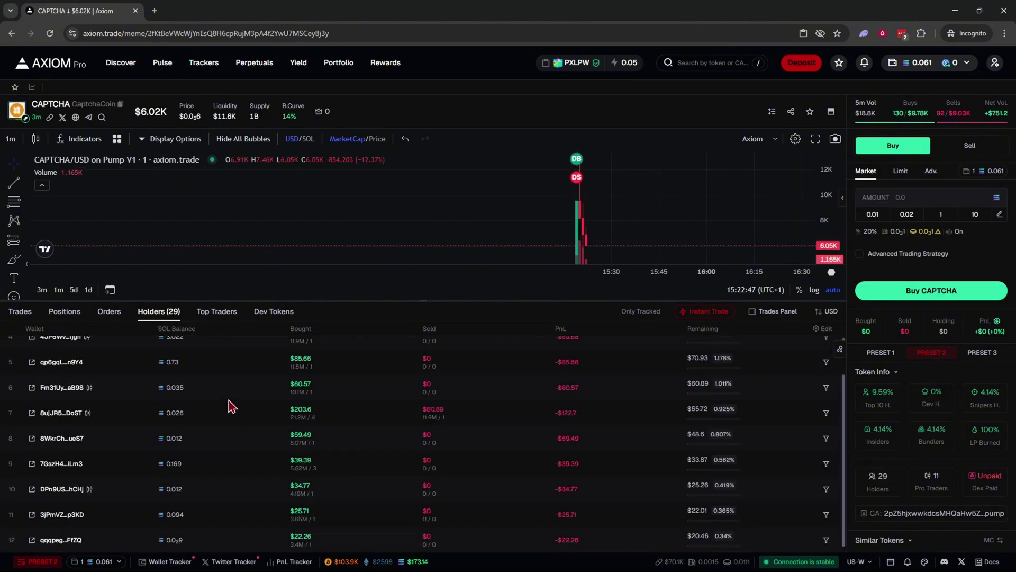
pyautogui.scroll(5, 207, 416)
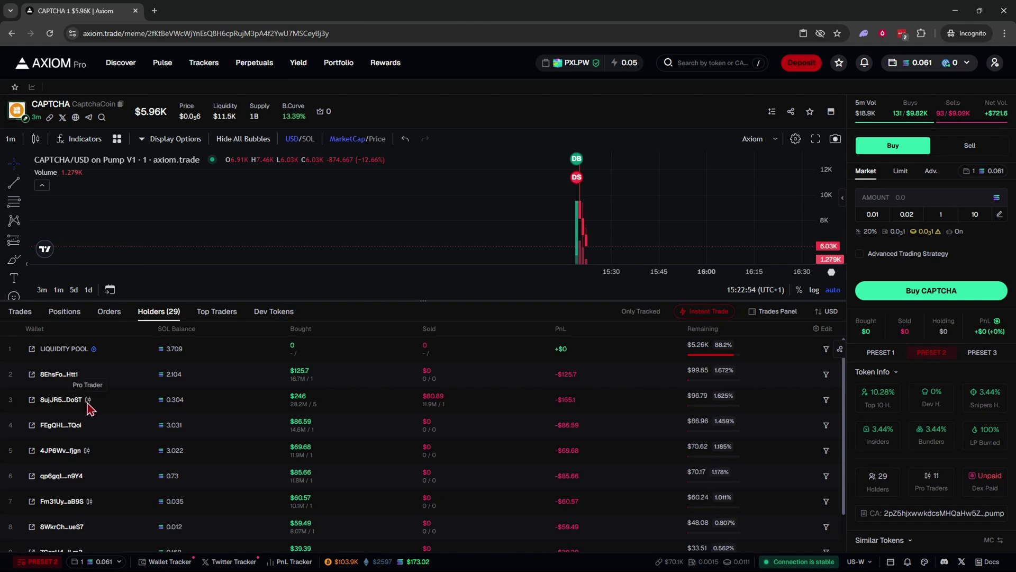
pyautogui.scroll(-5, 90, 455)
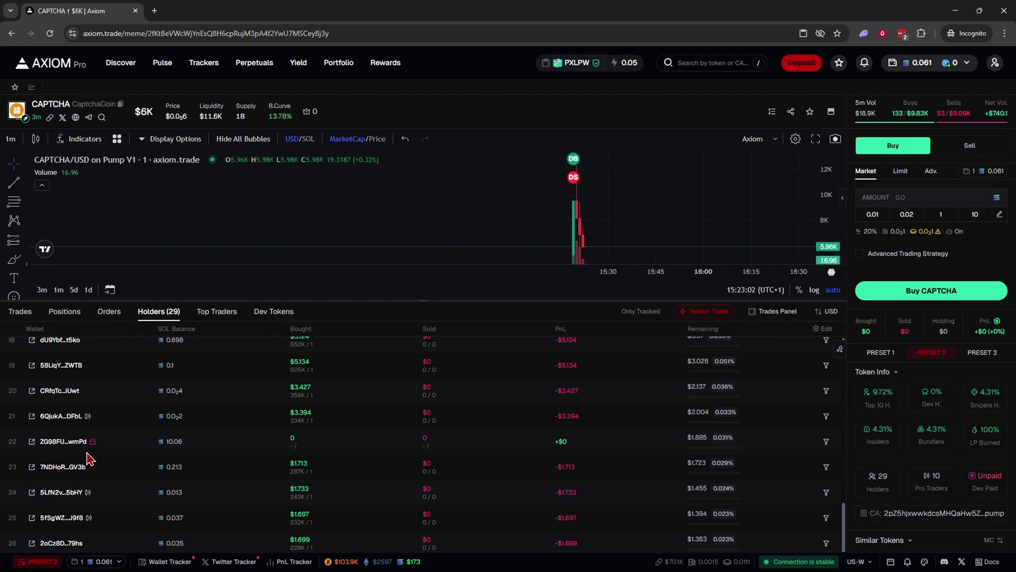
pyautogui.click(154, 316)
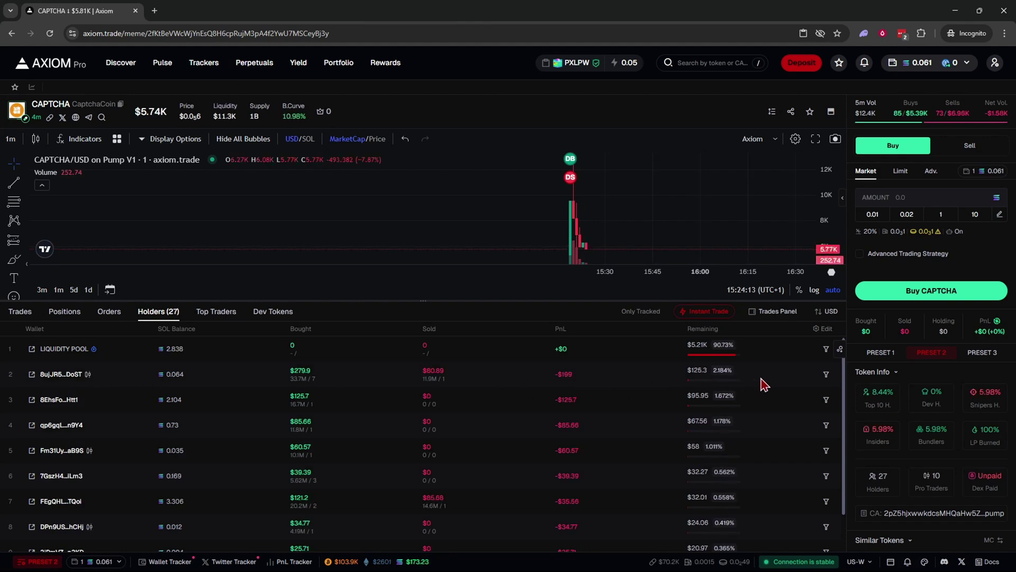
# - Chart one holder's trades on the recent candles, then list the top traders by profit
pyautogui.click(826, 376)
pyautogui.moveTo(507, 207); pyautogui.dragTo(642, 215)
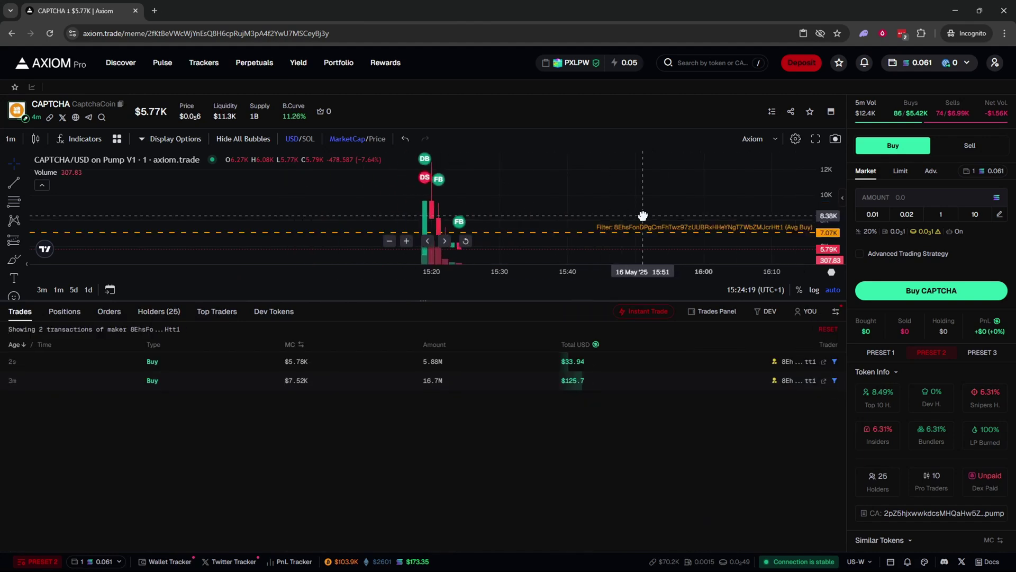
pyautogui.scroll(3, 538, 212)
pyautogui.moveTo(377, 190)
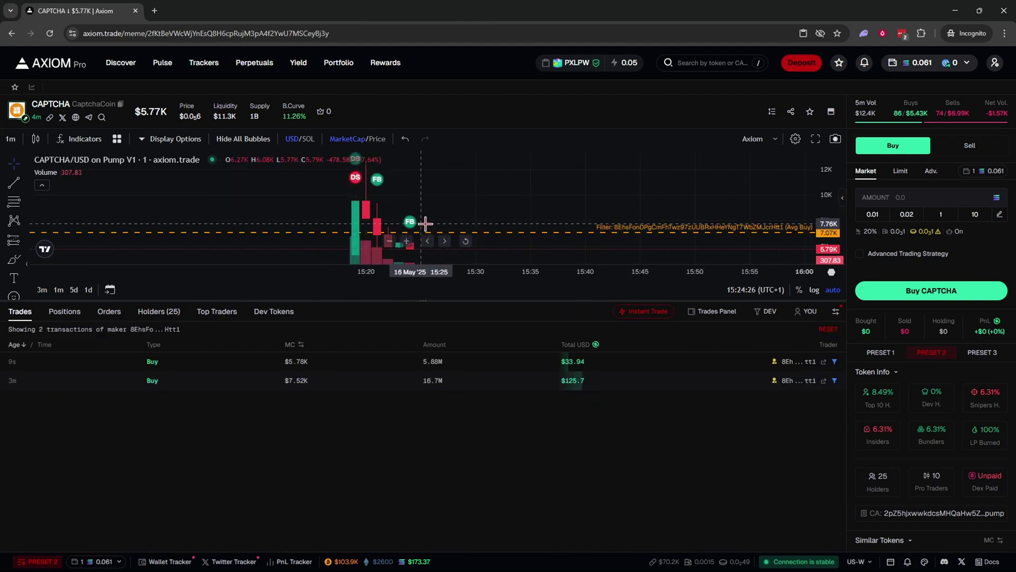
pyautogui.moveTo(410, 225)
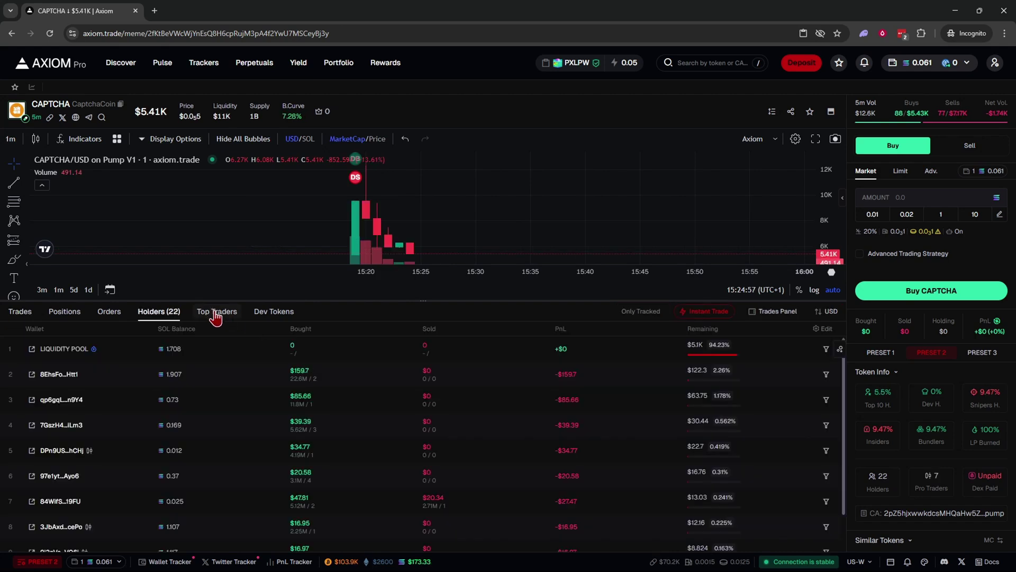
pyautogui.click(215, 312)
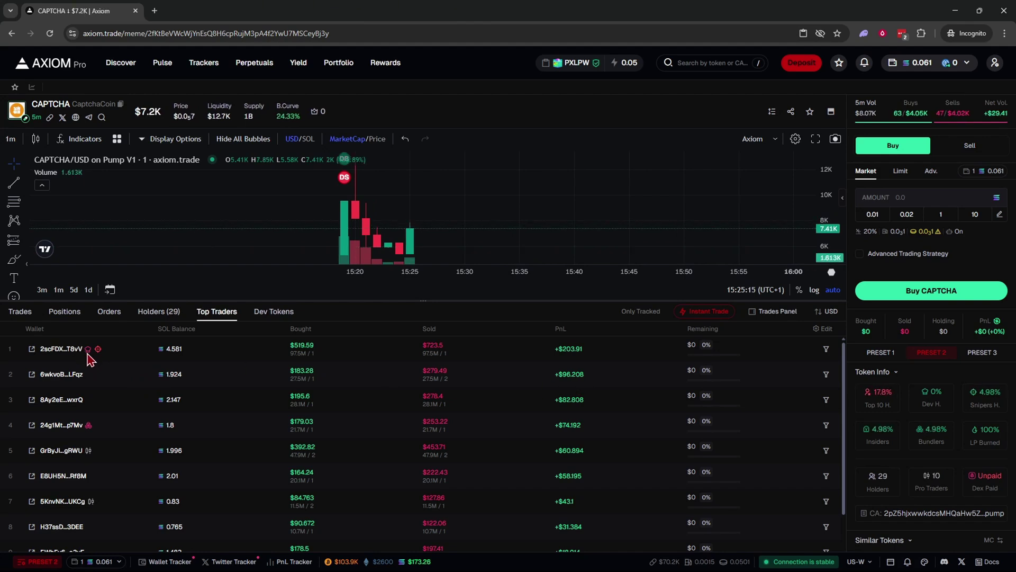
pyautogui.click(59, 382)
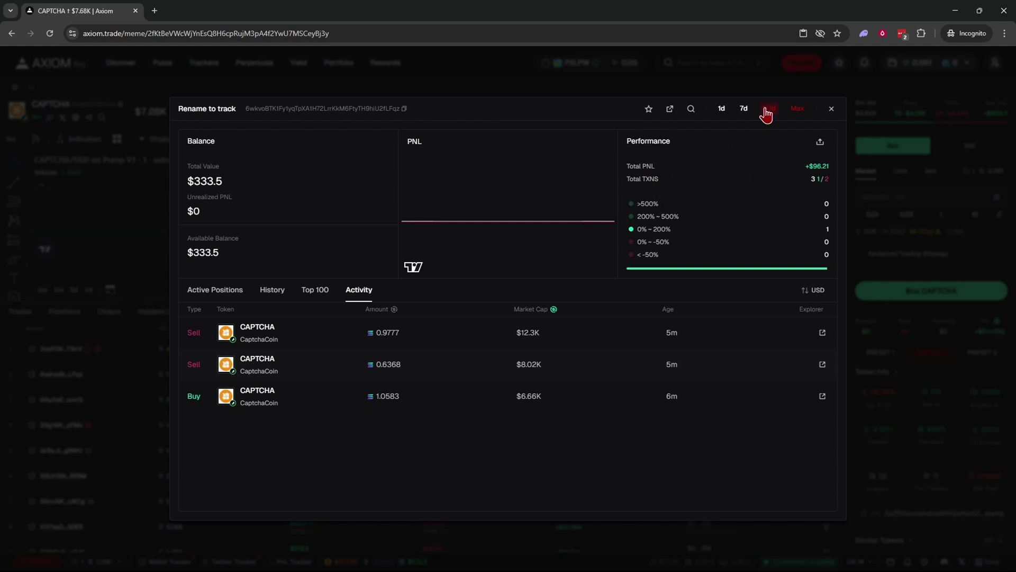
pyautogui.click(723, 109)
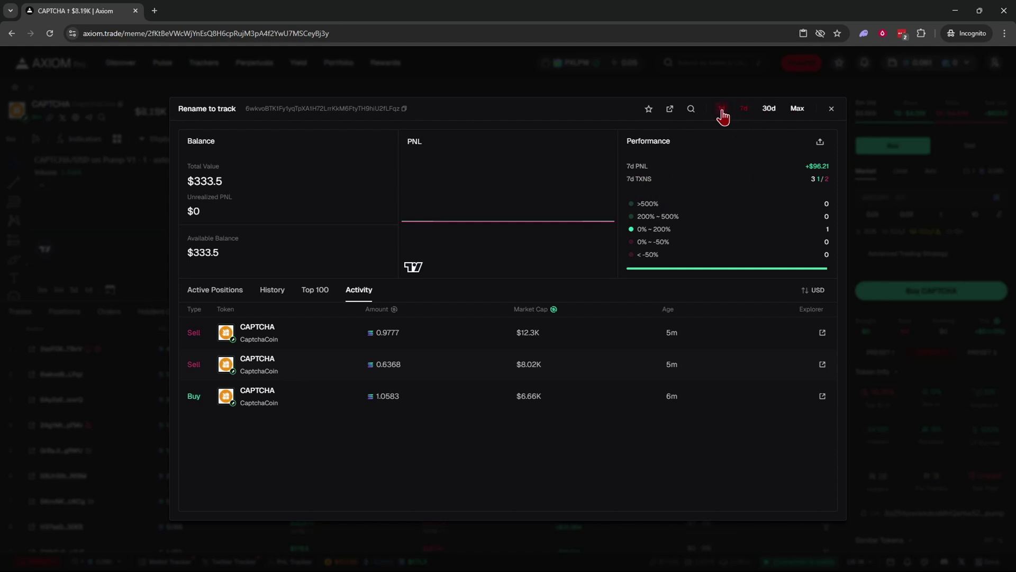
pyautogui.click(272, 292)
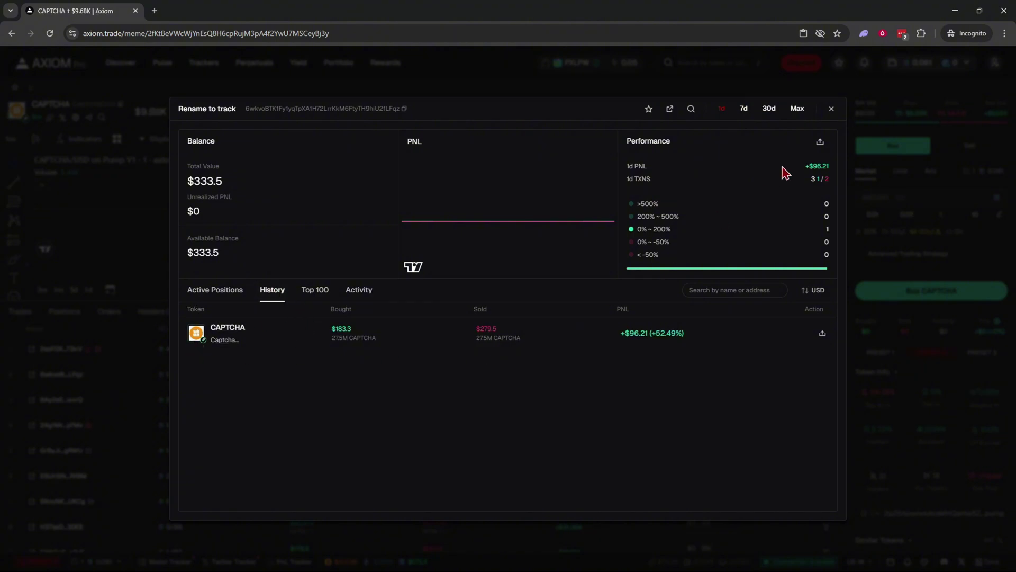
pyautogui.click(831, 109)
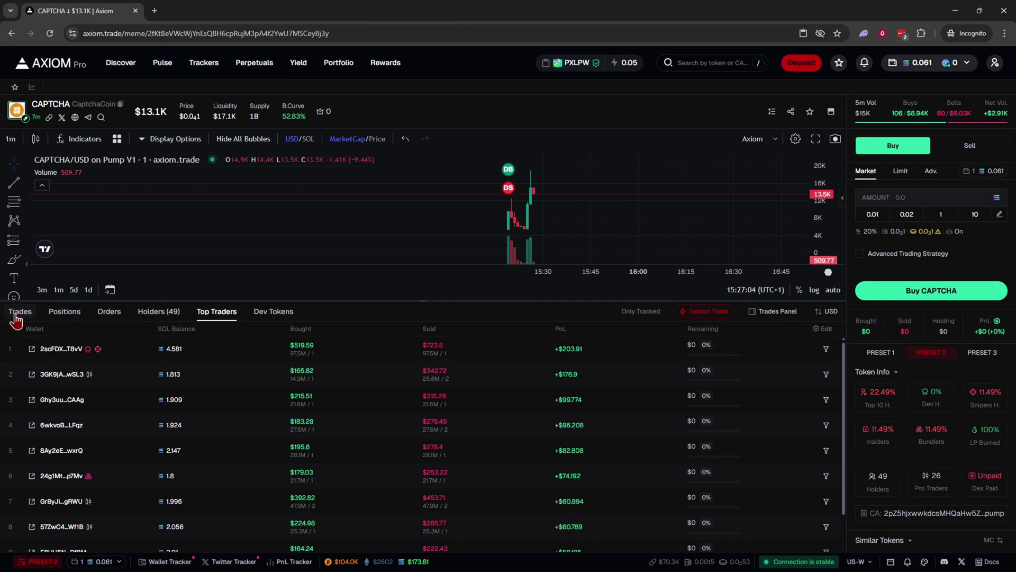
# - Move CAPTCHA's trades feed into a side panel and enlarge the chart
pyautogui.click(17, 313)
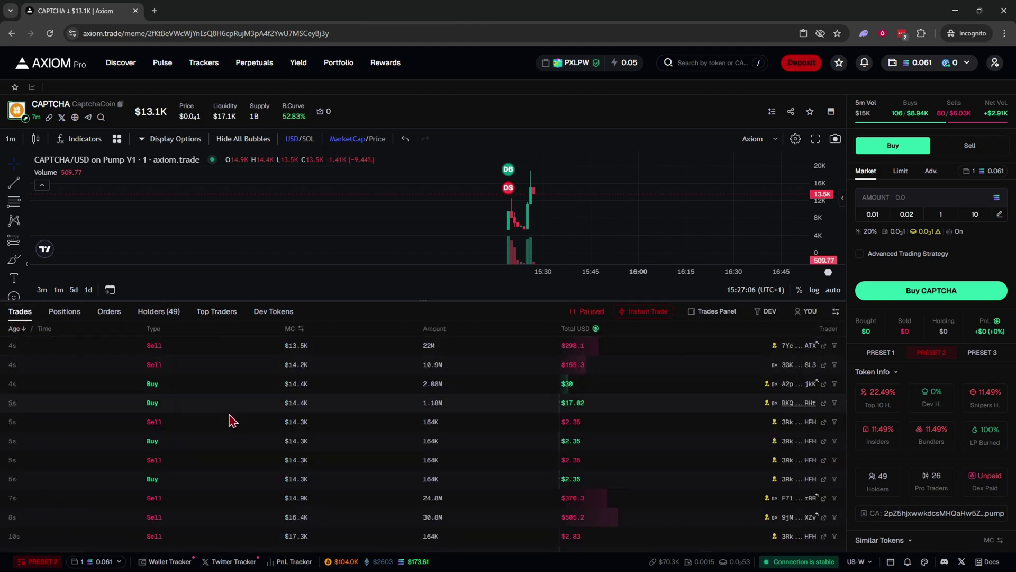
pyautogui.click(714, 312)
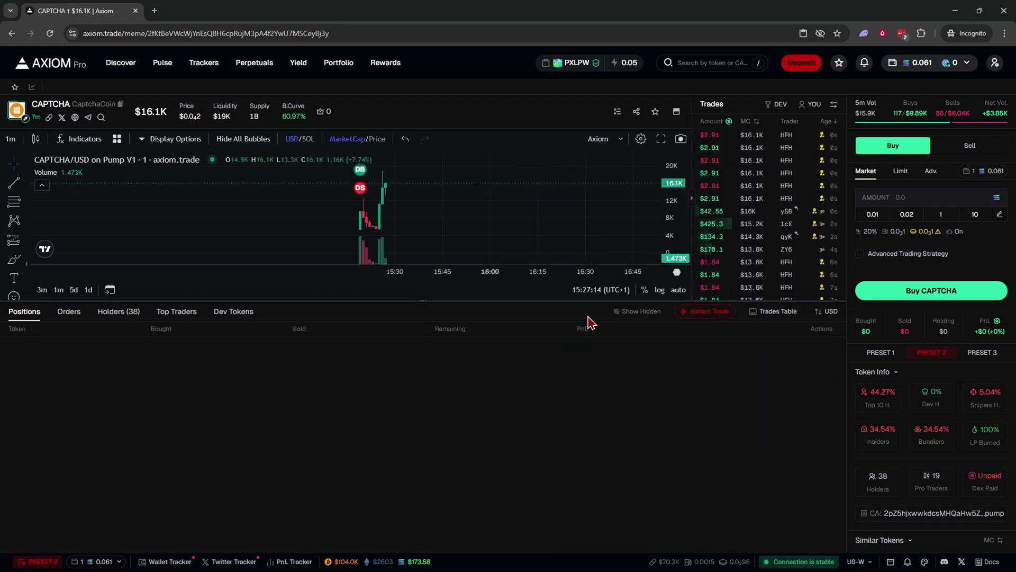
pyautogui.click(119, 312)
pyautogui.moveTo(275, 301); pyautogui.dragTo(187, 545)
# - List top traders below and set the floating Instant Trade panel to preset P1
pyautogui.click(174, 435)
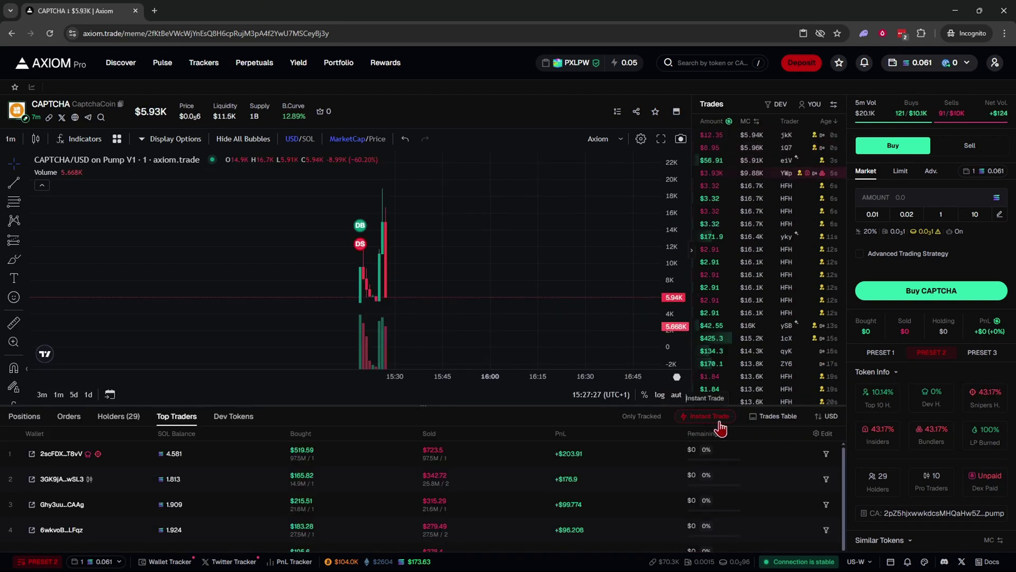
pyautogui.click(720, 427)
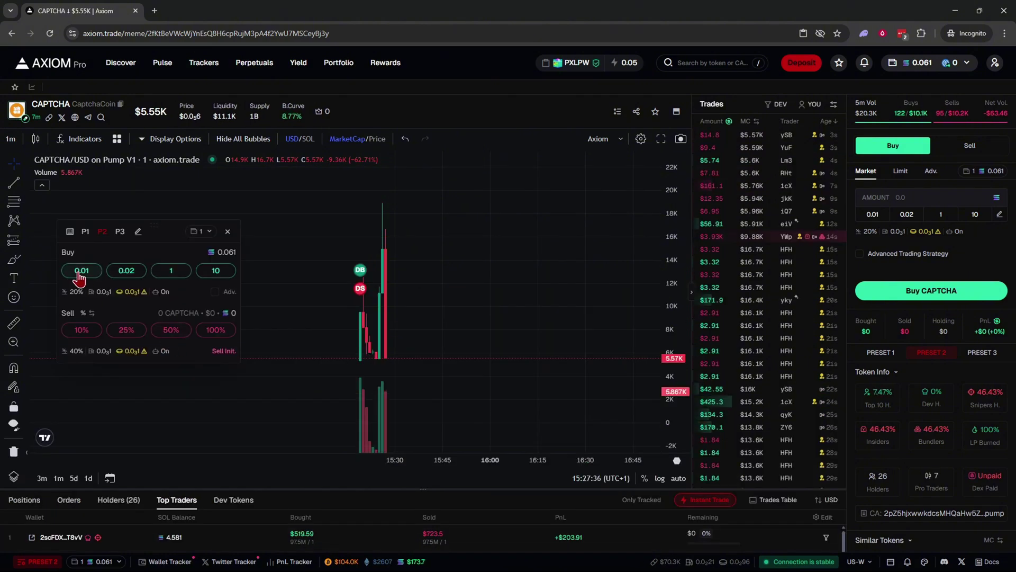
pyautogui.click(85, 234)
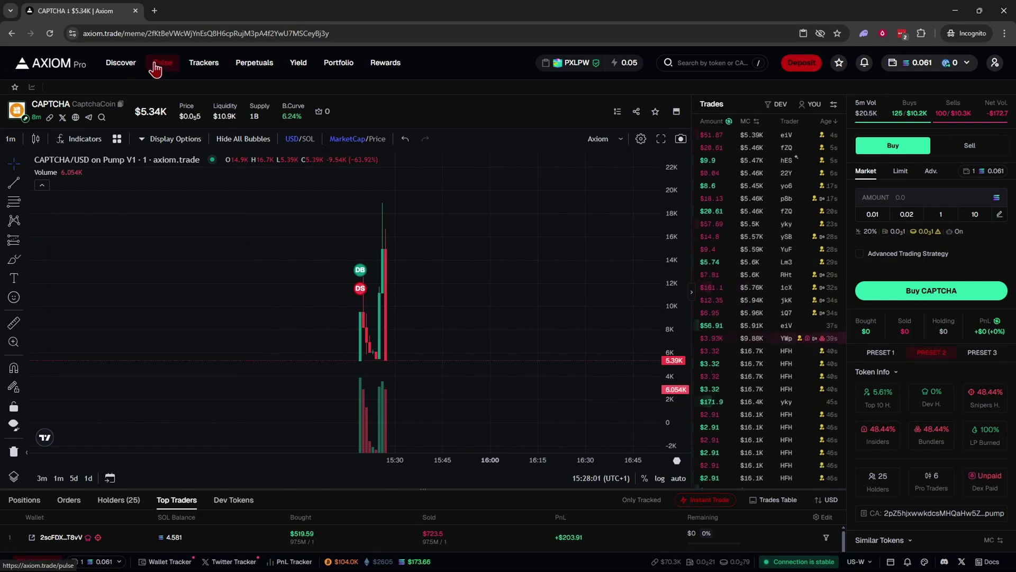
# - Import the pasted 163-wallet JSON into the wallet tracker and view its Live Trades feed
pyautogui.click(199, 69)
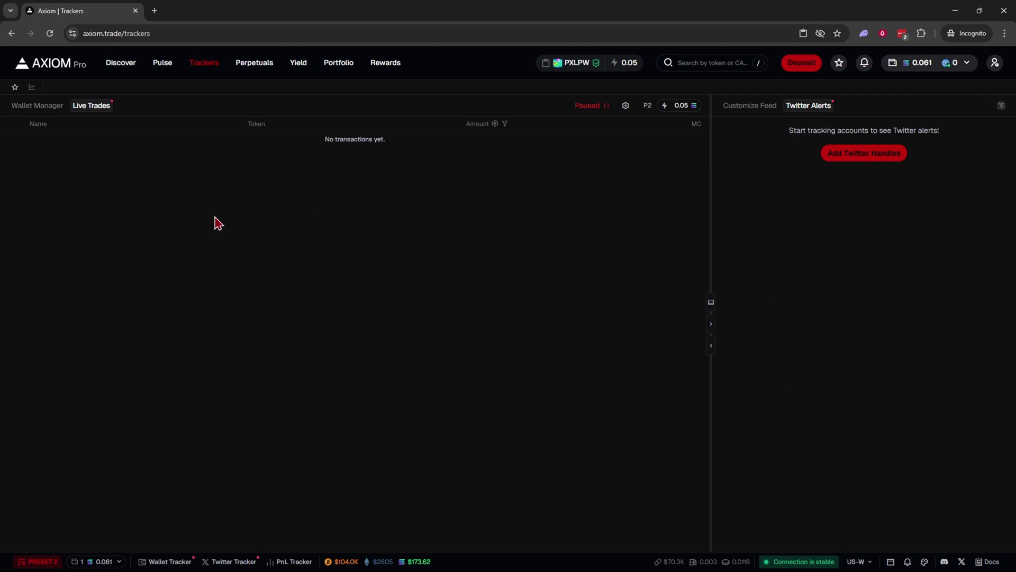
pyautogui.click(37, 106)
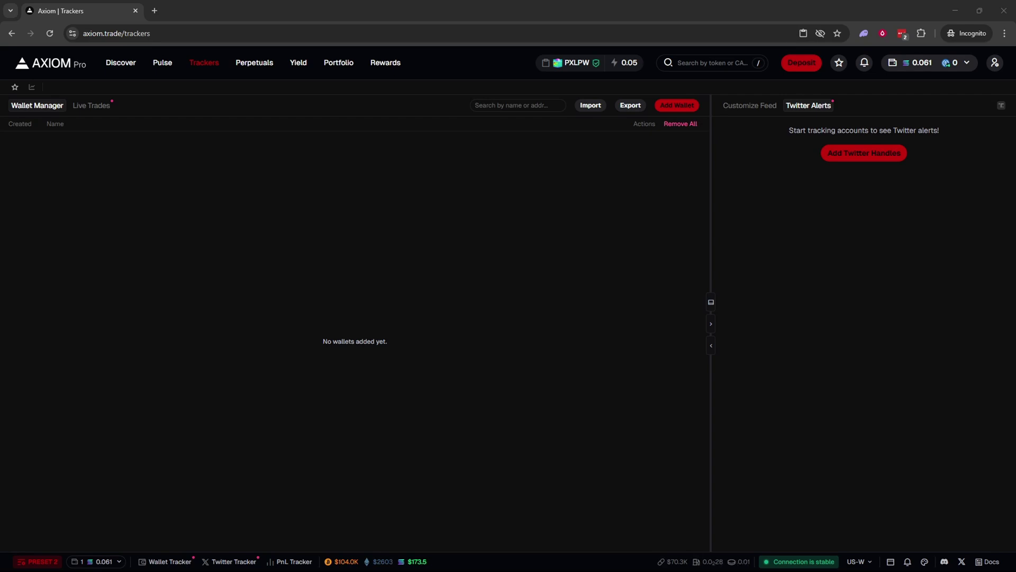
pyautogui.click(590, 108)
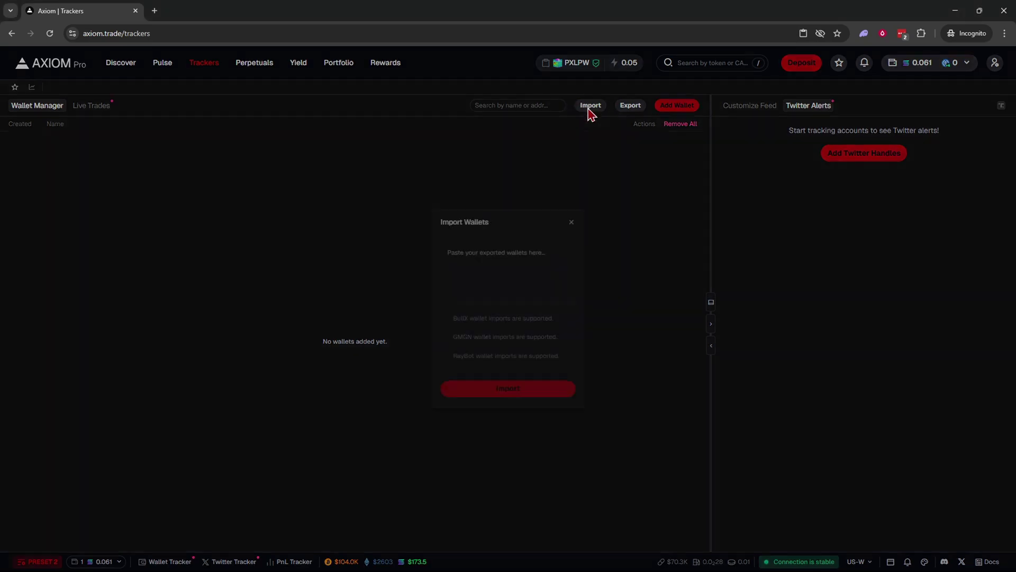
pyautogui.hotkey('ctrl', 'v')
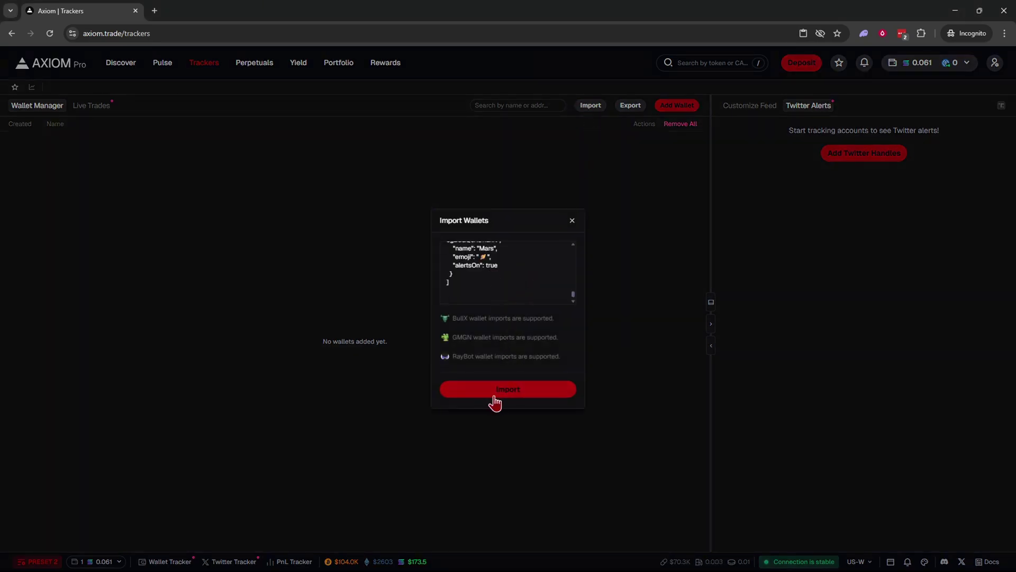
pyautogui.click(492, 400)
pyautogui.moveTo(447, 569)
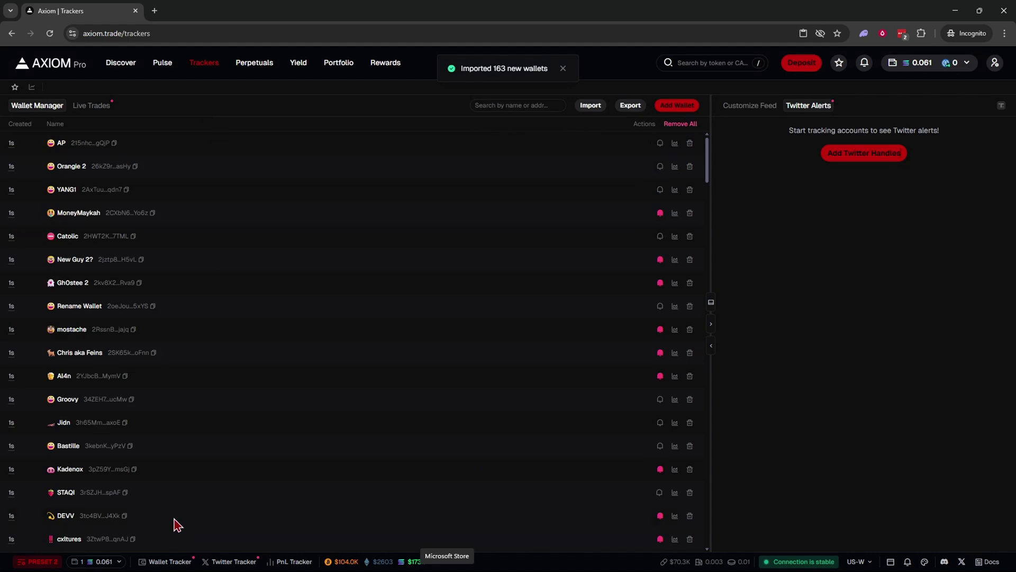
pyautogui.click(99, 114)
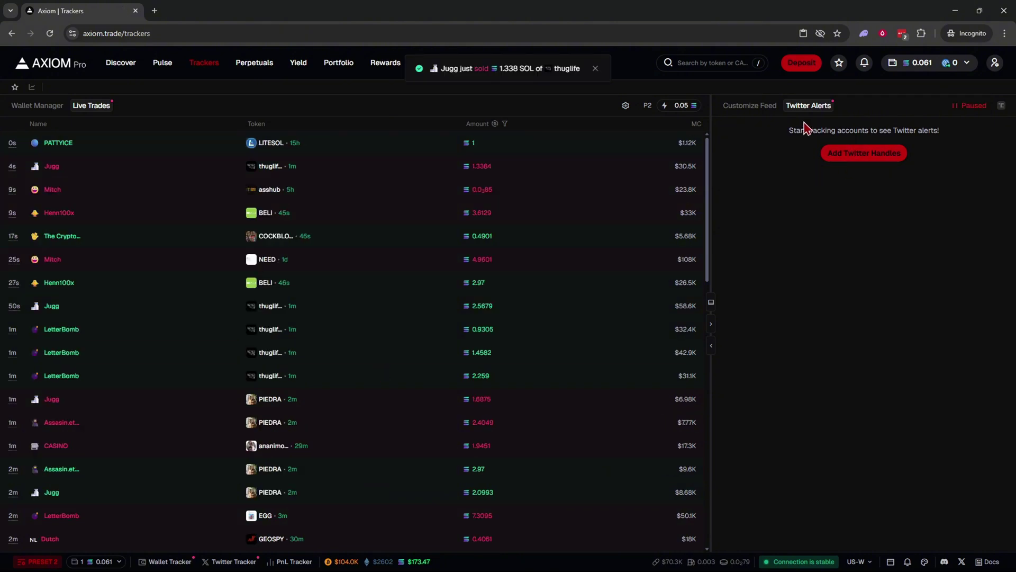
pyautogui.click(752, 107)
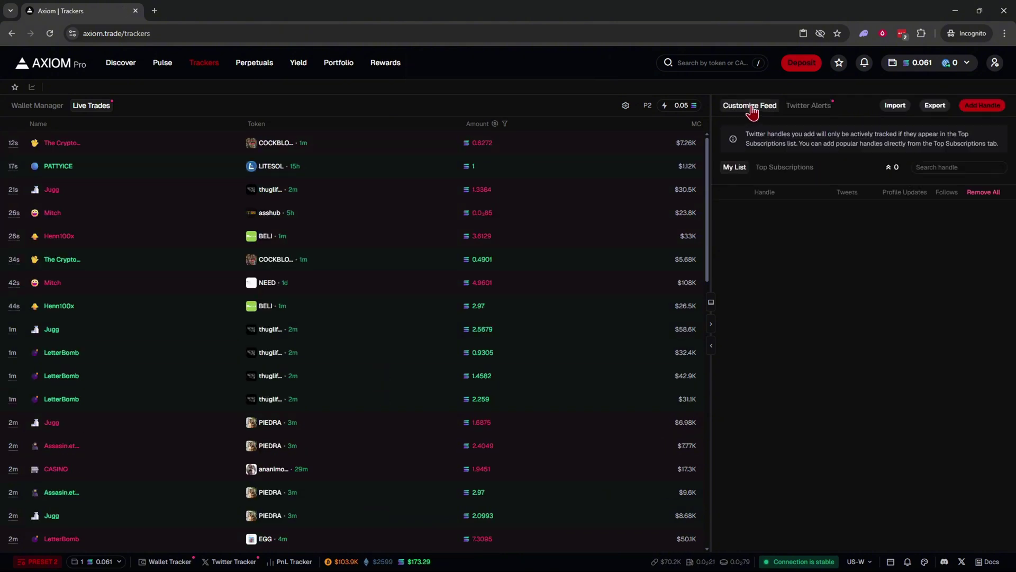
pyautogui.click(762, 171)
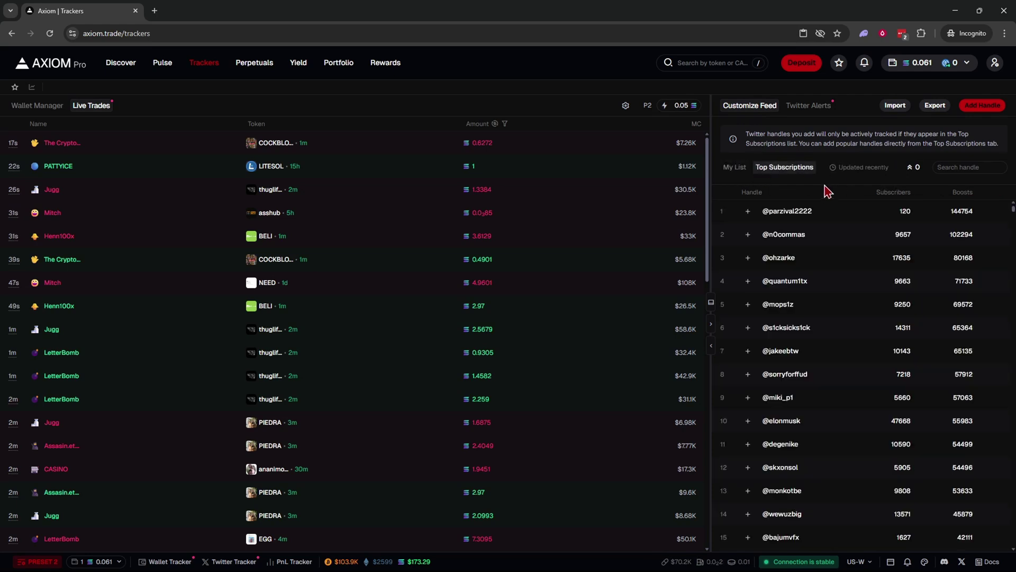
pyautogui.scroll(-5, 789, 367)
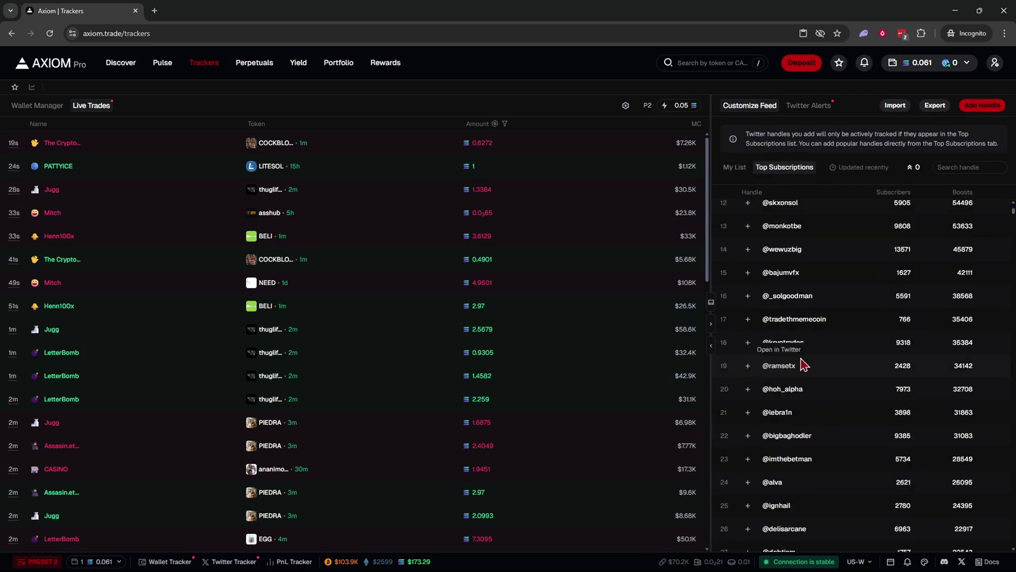
pyautogui.scroll(-7, 886, 371)
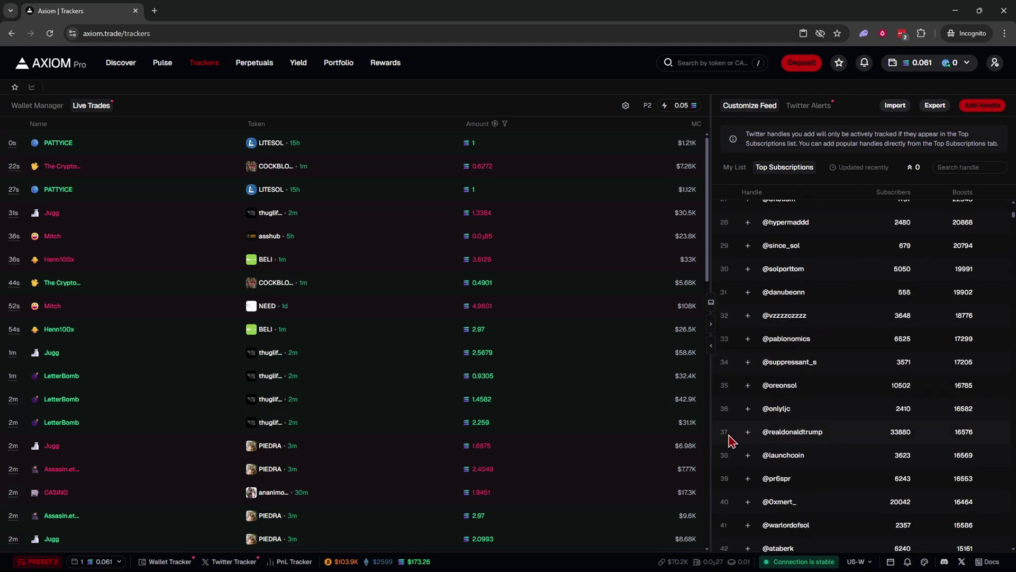
pyautogui.click(747, 433)
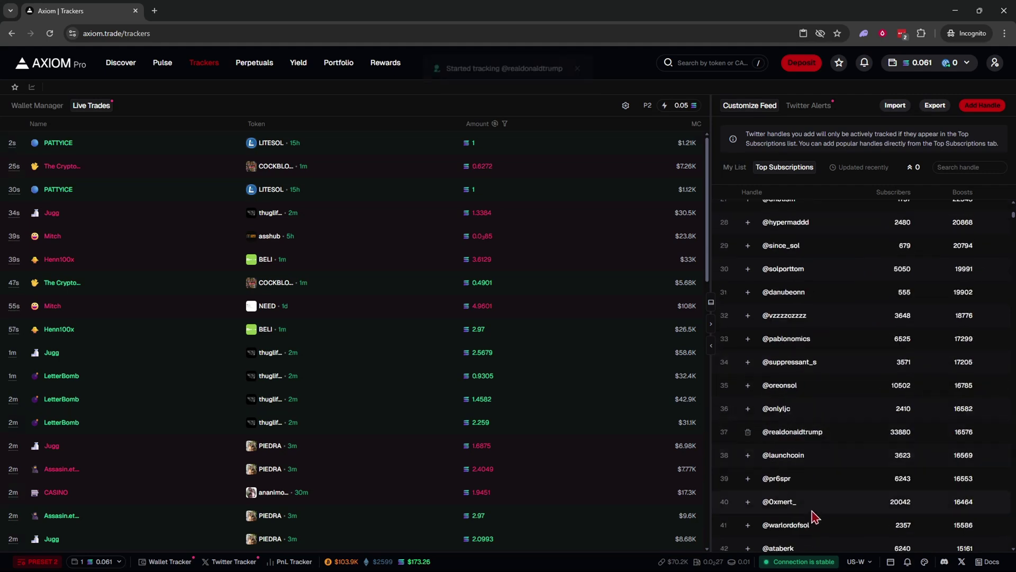
pyautogui.click(747, 460)
pyautogui.scroll(-10, 900, 476)
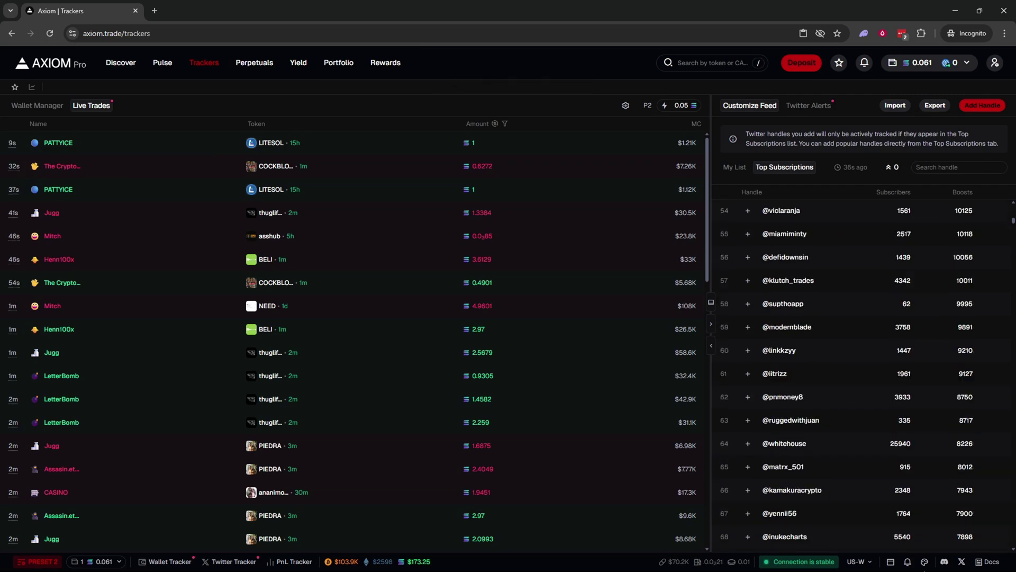
pyautogui.click(895, 447)
pyautogui.click(806, 103)
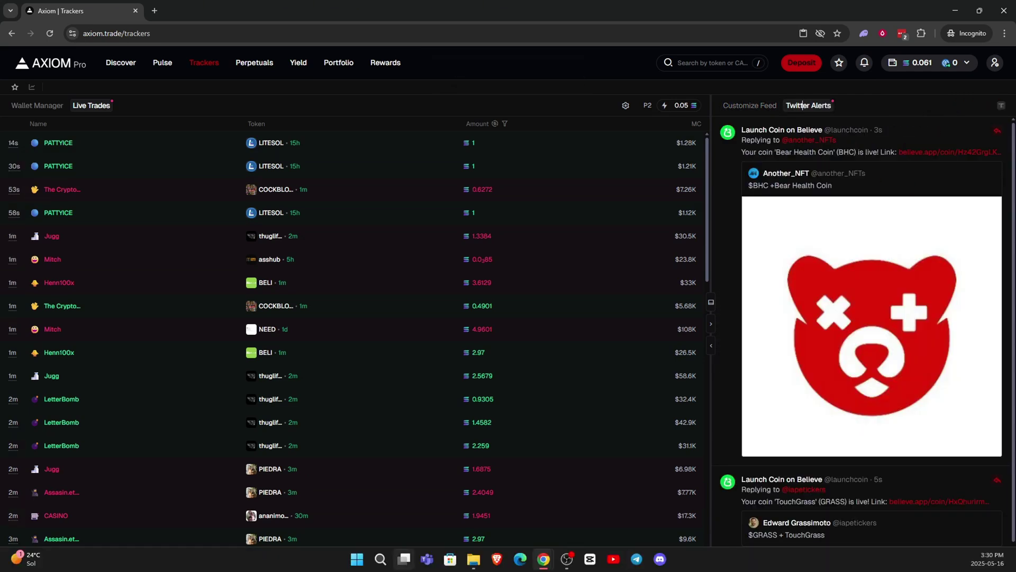
# - Bring up the wallet tracker and Twitter alerts on Pulse, docking the alerts as a left column
pyautogui.click(121, 62)
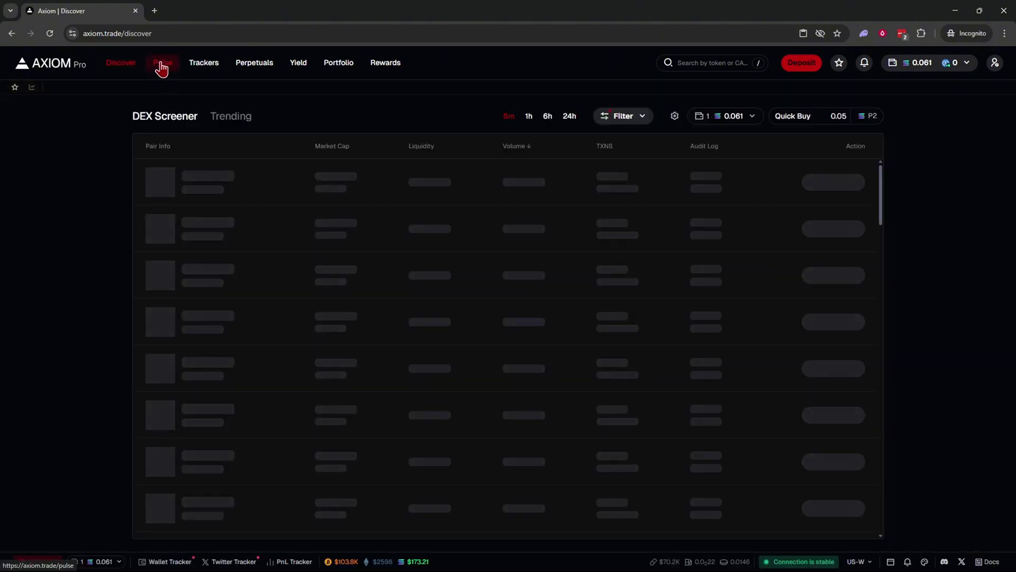
pyautogui.click(162, 63)
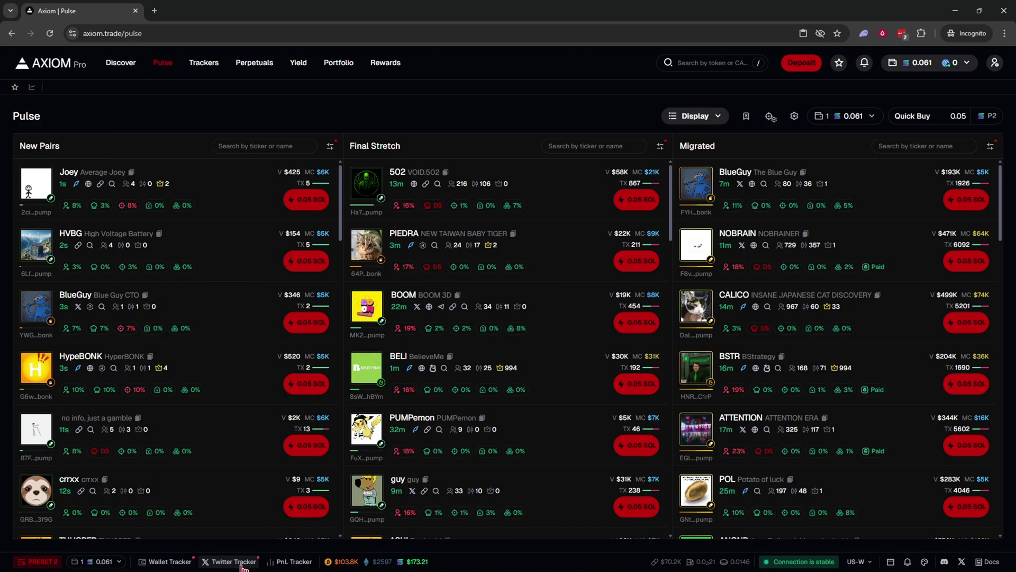
pyautogui.click(165, 562)
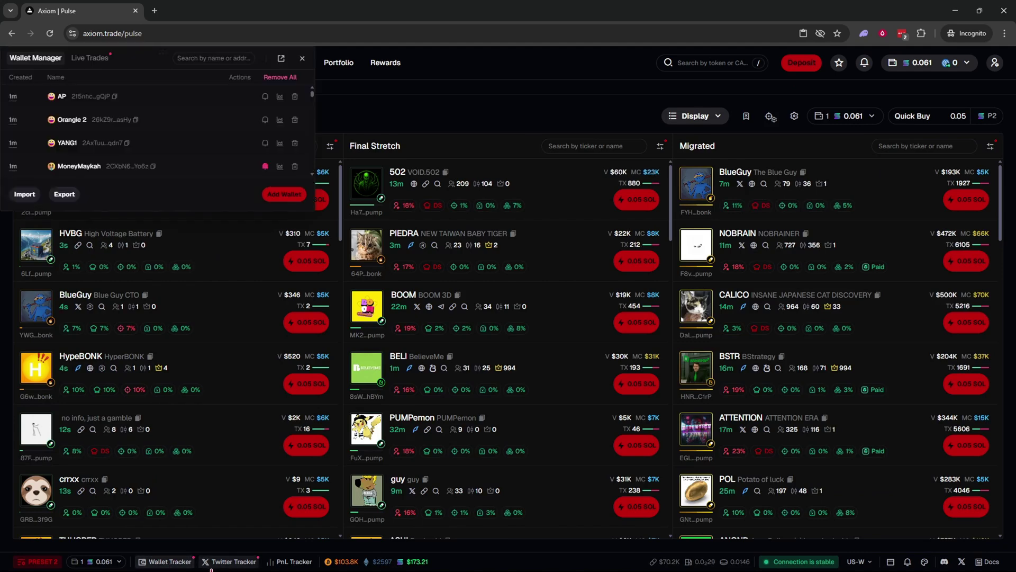
pyautogui.click(225, 562)
pyautogui.moveTo(501, 80); pyautogui.dragTo(517, 200)
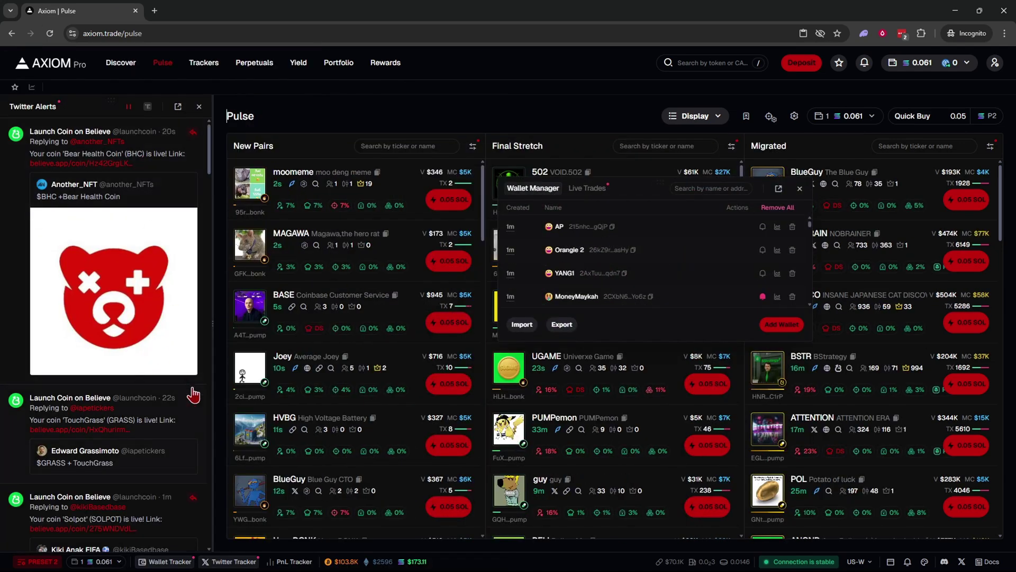
# - Make the tracker a narrow floating Live Trades panel over the token columns and include Truth Social
pyautogui.moveTo(634, 199); pyautogui.dragTo(696, 302)
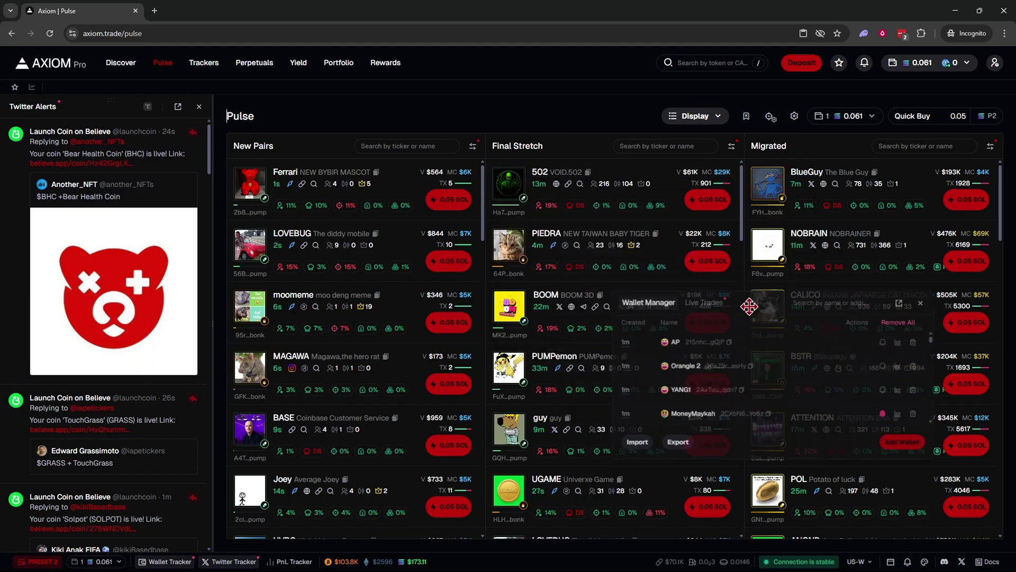
pyautogui.click(705, 304)
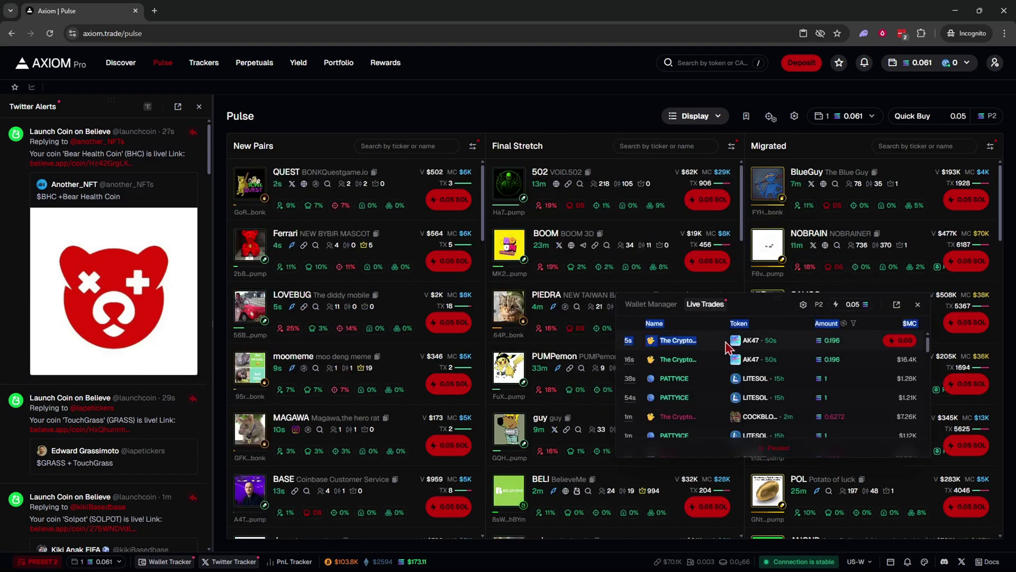
pyautogui.moveTo(617, 371); pyautogui.dragTo(730, 372)
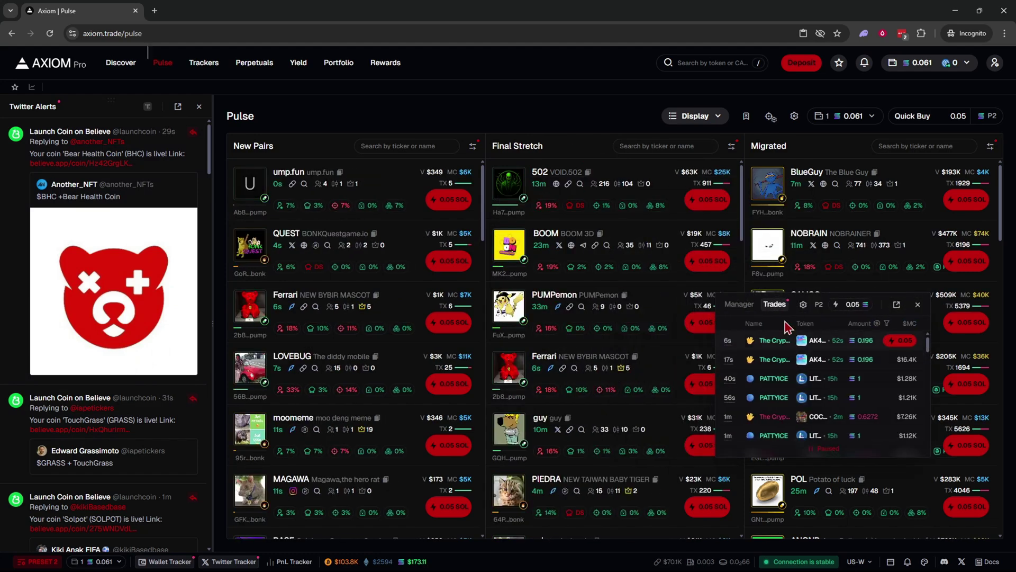
pyautogui.moveTo(831, 296); pyautogui.dragTo(918, 20)
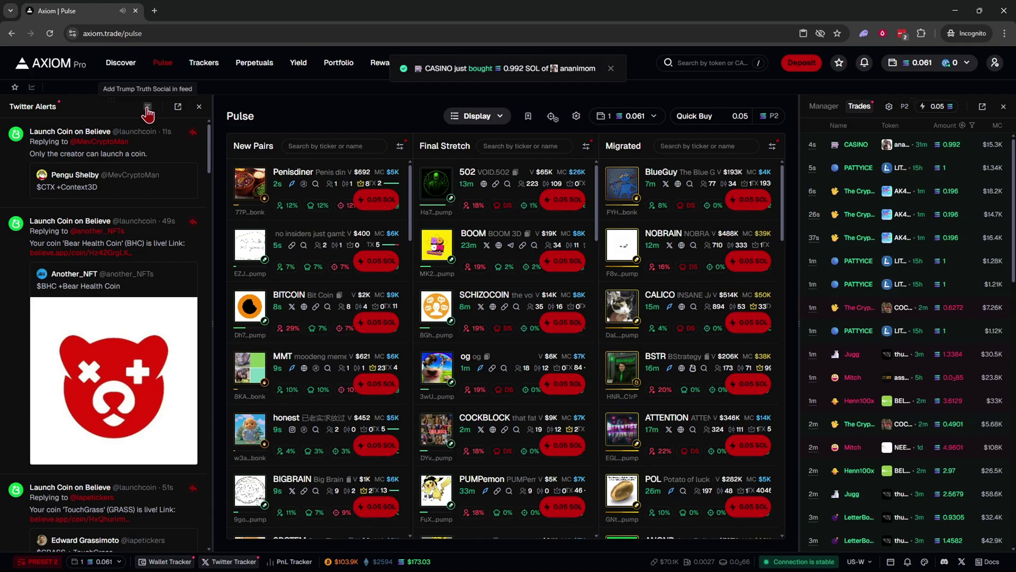
pyautogui.click(148, 108)
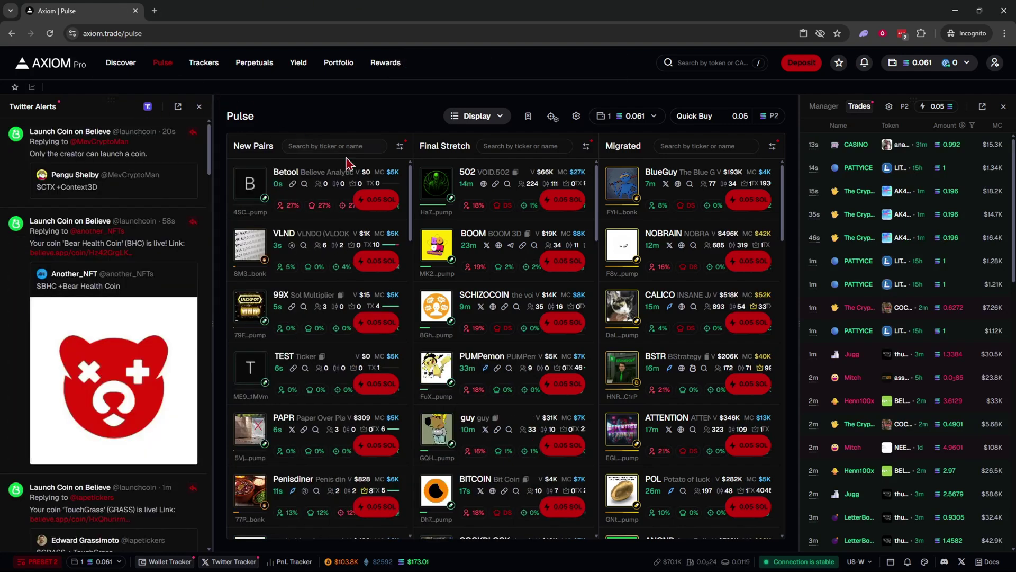
pyautogui.moveTo(907, 105); pyautogui.dragTo(602, 384)
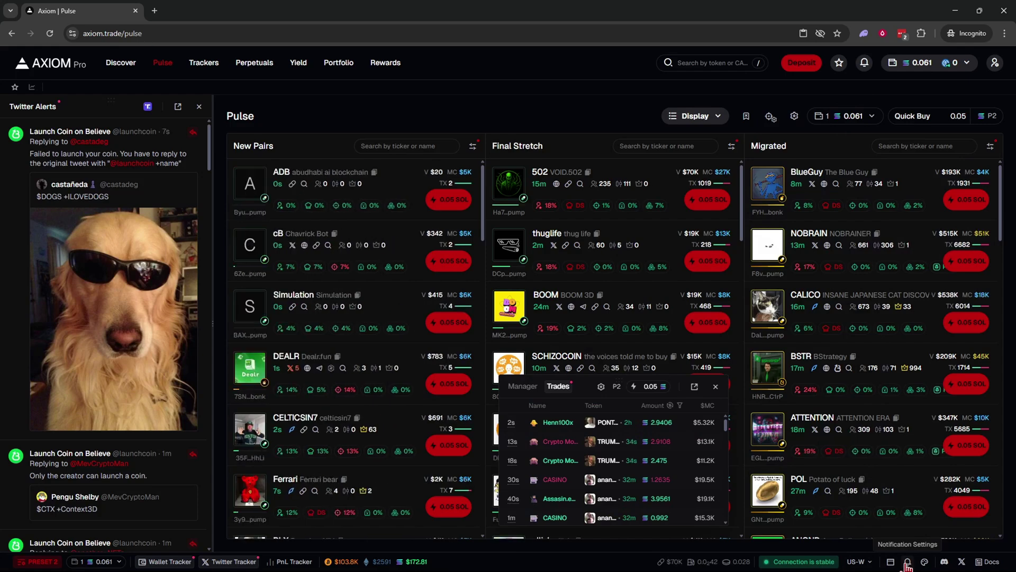
# - Turn on display notifications in the notification settings
pyautogui.click(907, 563)
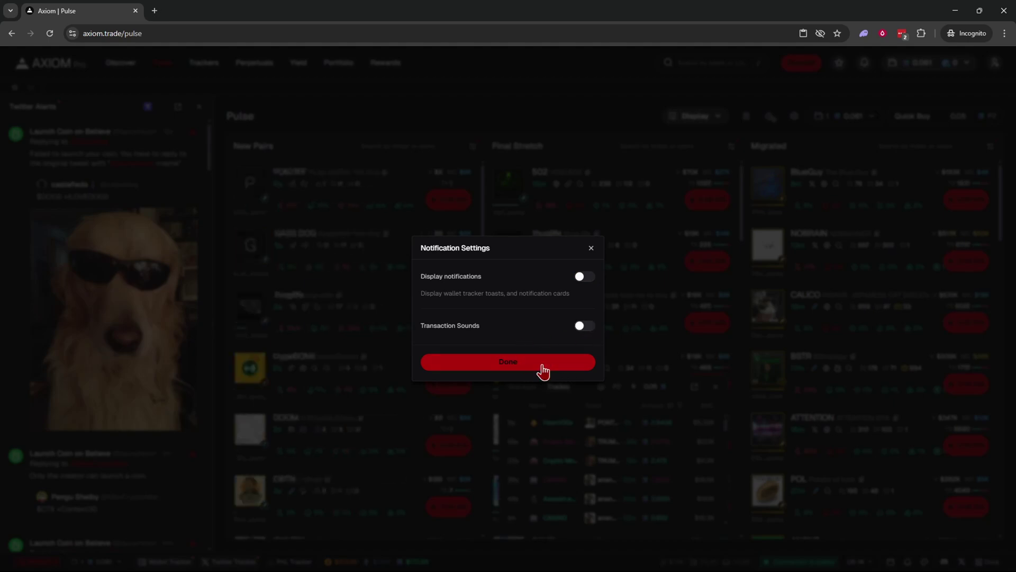
pyautogui.click(591, 248)
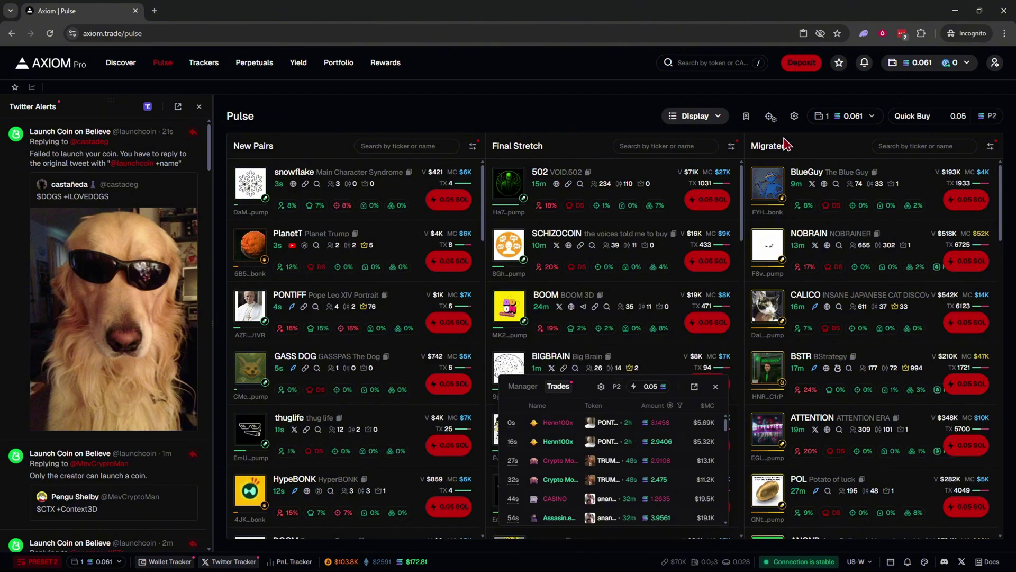
pyautogui.click(907, 561)
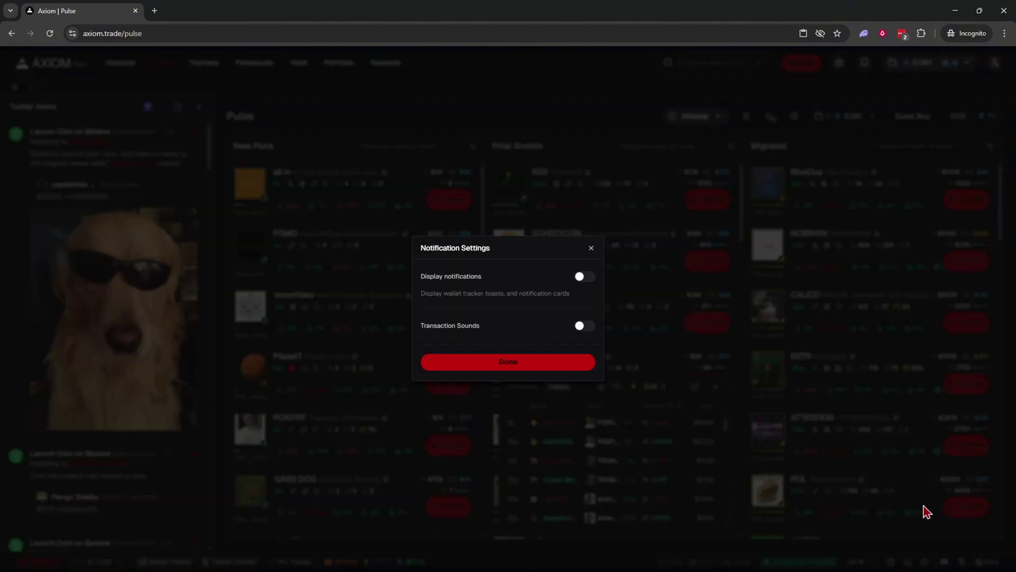
pyautogui.click(585, 277)
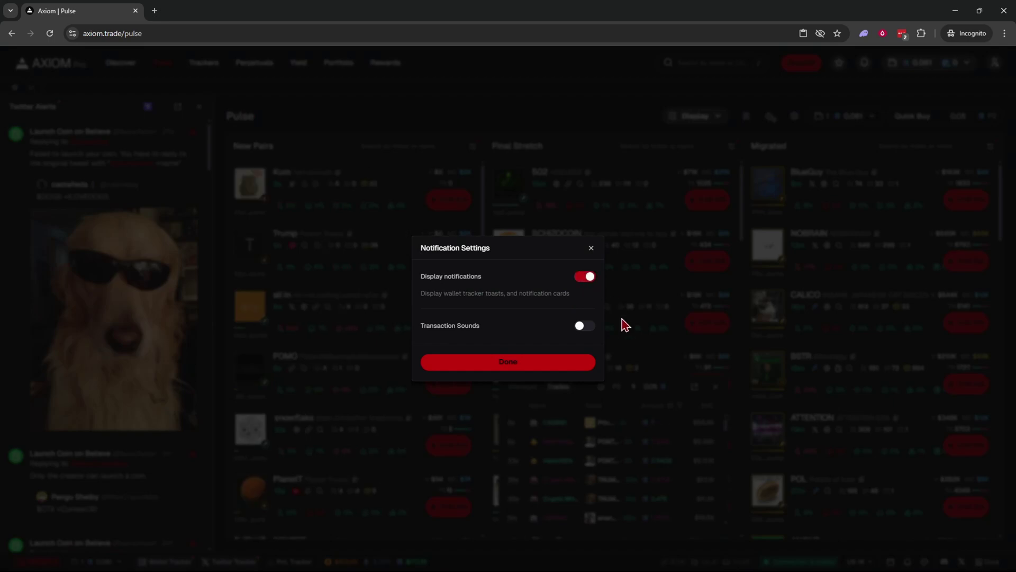
# - Switch off sound alerts for live trades and close the settings
pyautogui.click(592, 248)
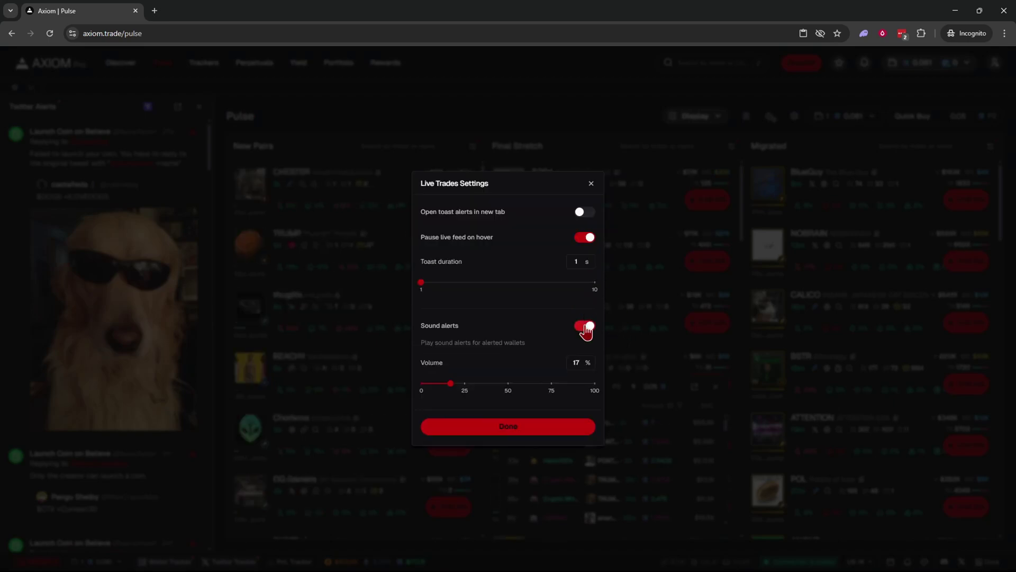
pyautogui.click(586, 326)
pyautogui.click(245, 69)
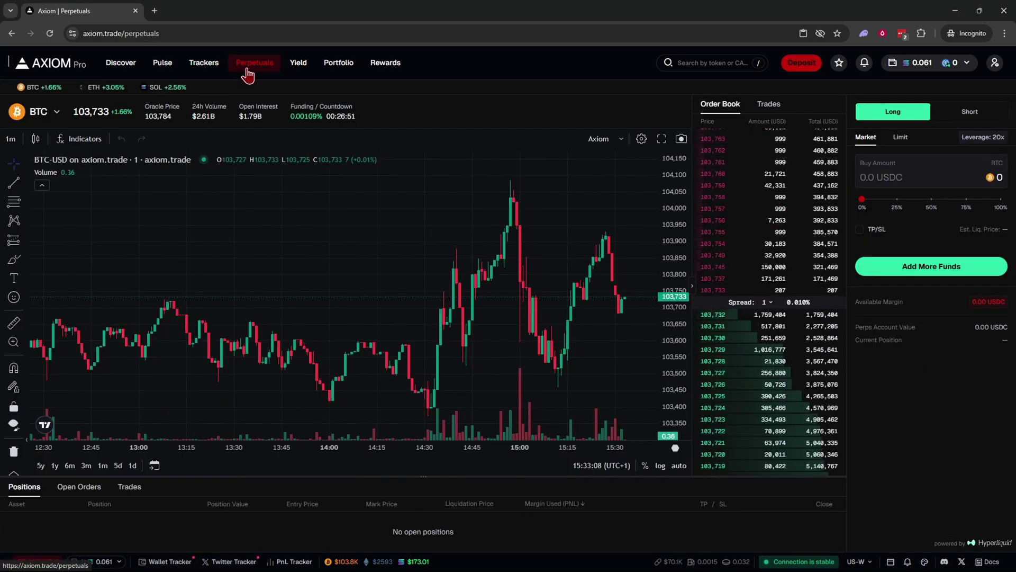
# - Browse the Perpetuals coin list and keep BTC selected
pyautogui.click(56, 113)
pyautogui.scroll(-10, 122, 227)
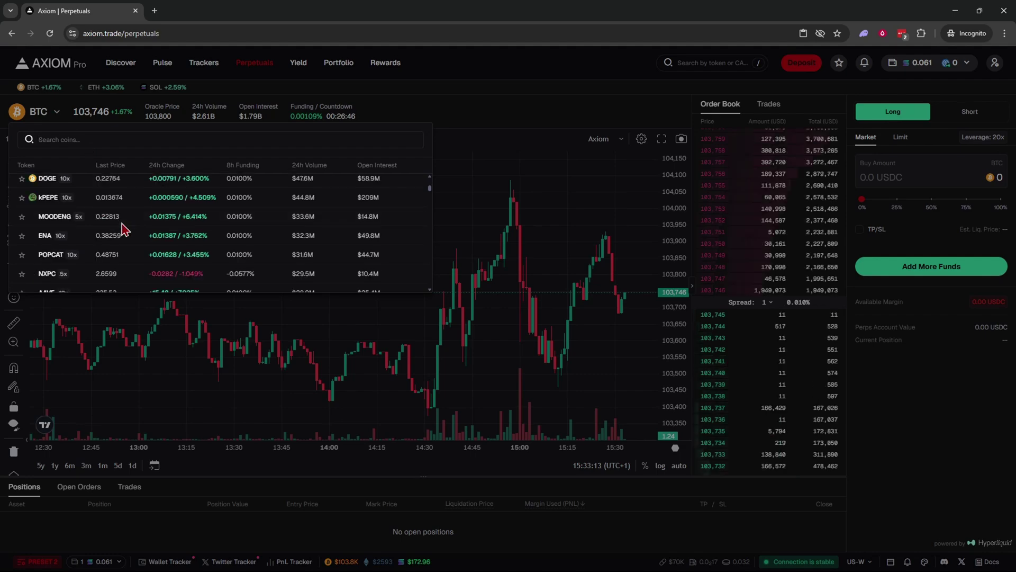
pyautogui.scroll(-10, 127, 226)
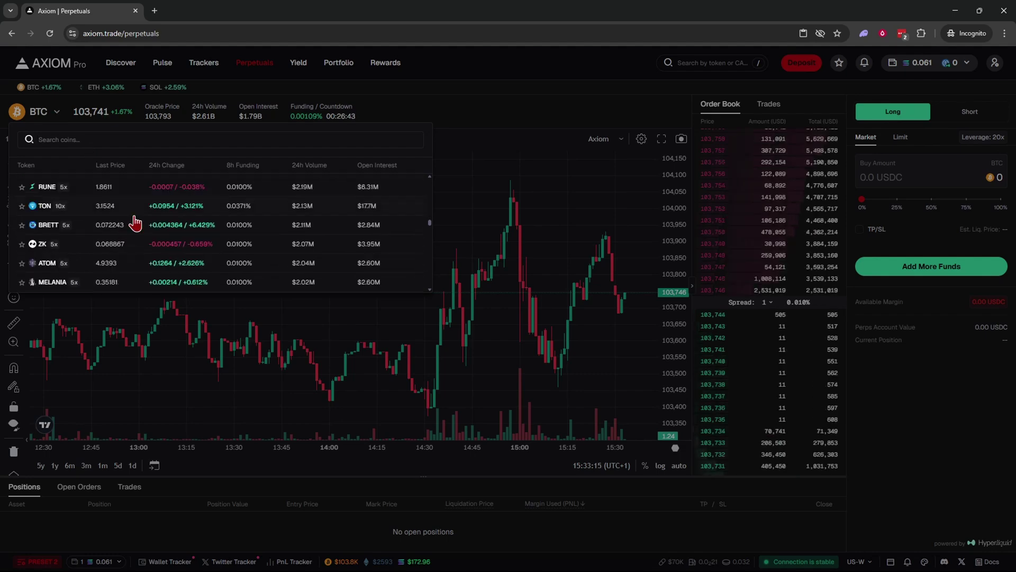
pyautogui.click(583, 127)
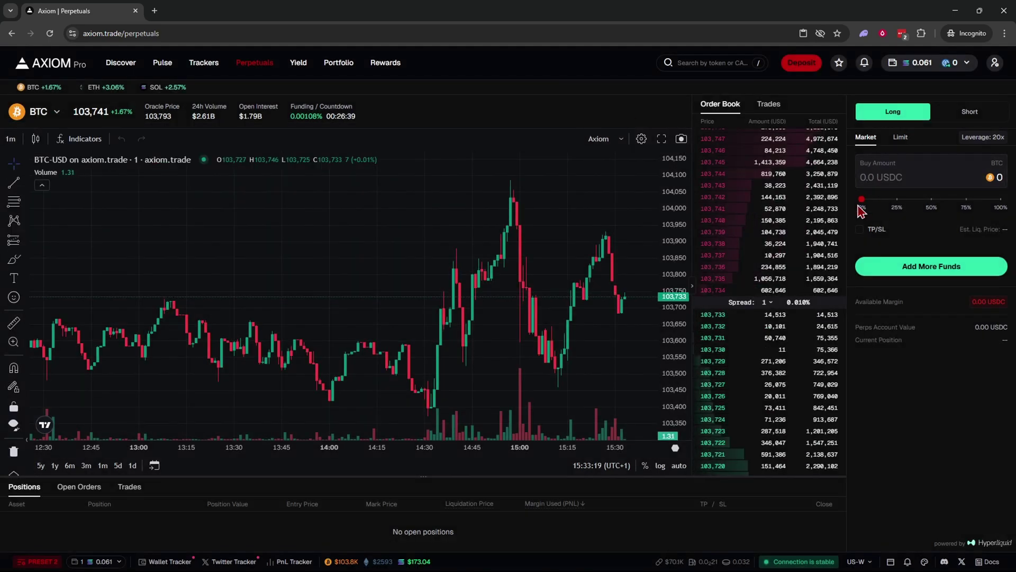
# - Try 40x BTC leverage but leave it at 20x, then go to Yield
pyautogui.click(983, 138)
pyautogui.moveTo(582, 321); pyautogui.dragTo(519, 315)
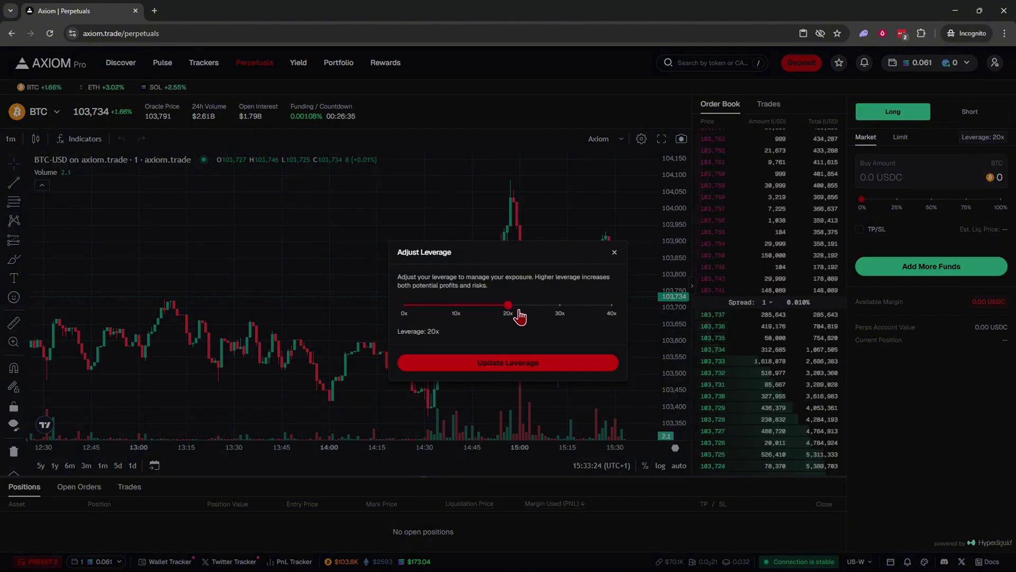
pyautogui.click(298, 68)
pyautogui.click(298, 66)
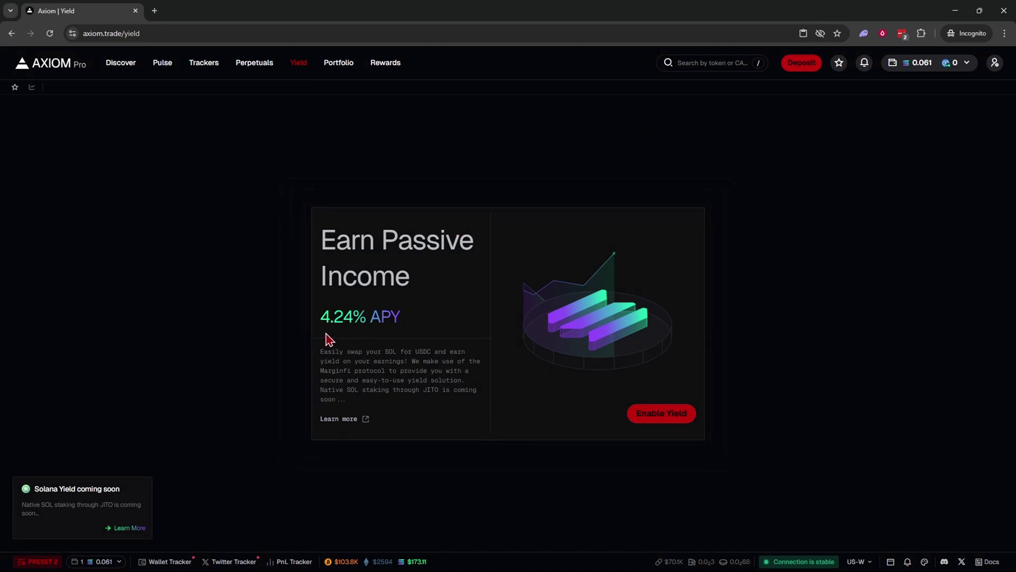
# - Tour Portfolio's Spot, Wallets and Perpetuals tabs and Top 100 list, then go to Rewards
pyautogui.click(339, 62)
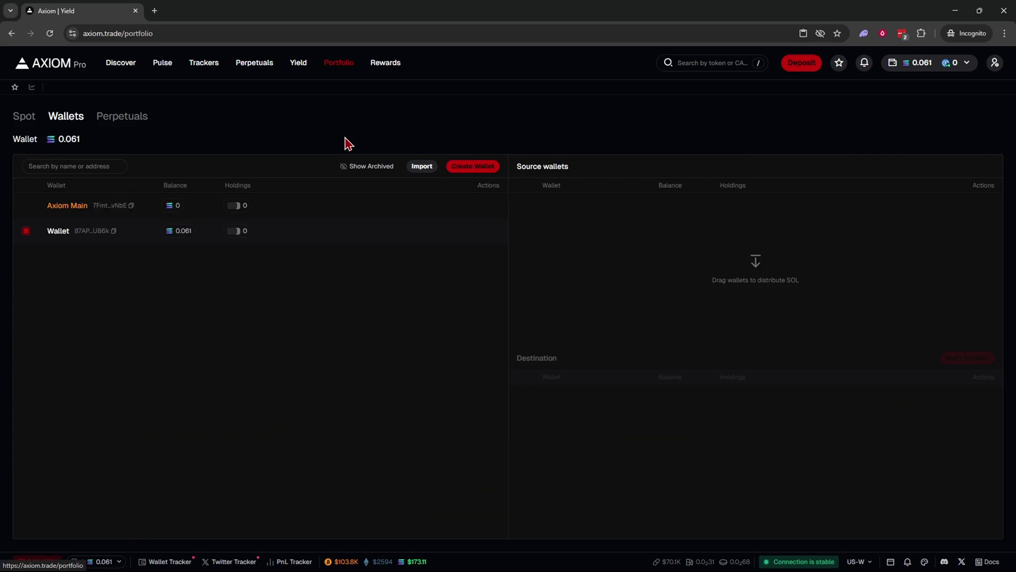
pyautogui.click(23, 118)
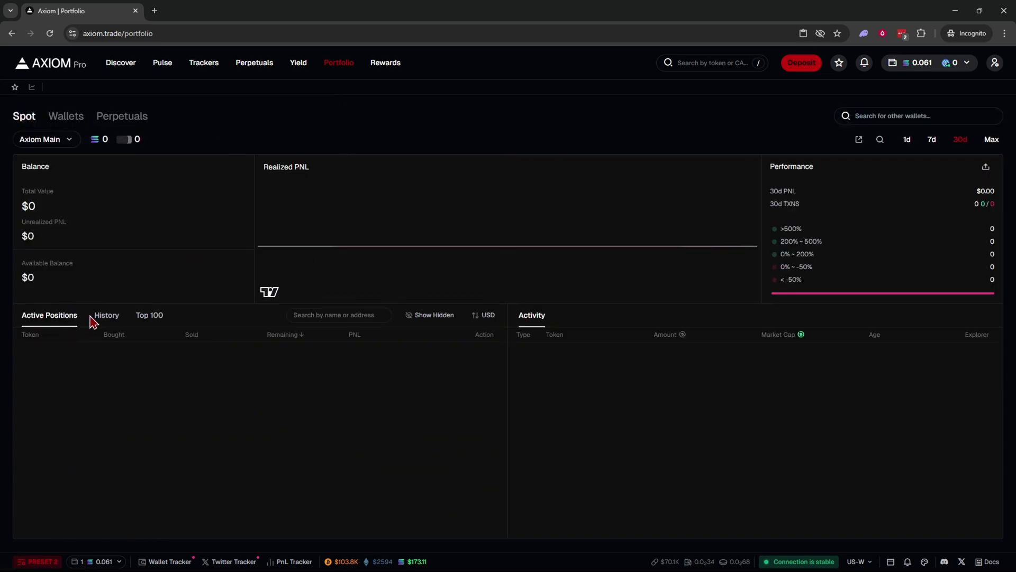
pyautogui.click(150, 318)
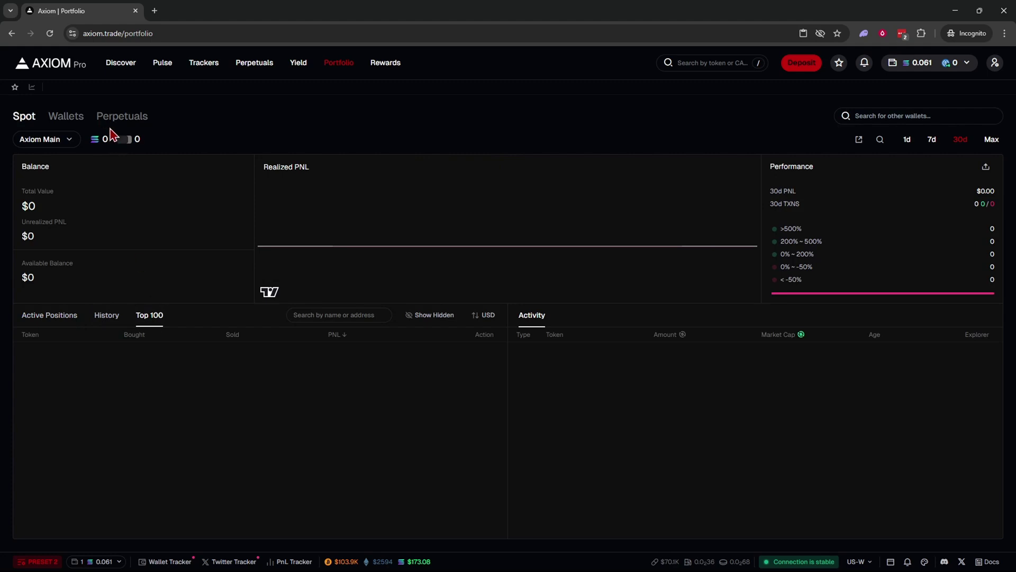
pyautogui.click(66, 116)
pyautogui.click(121, 116)
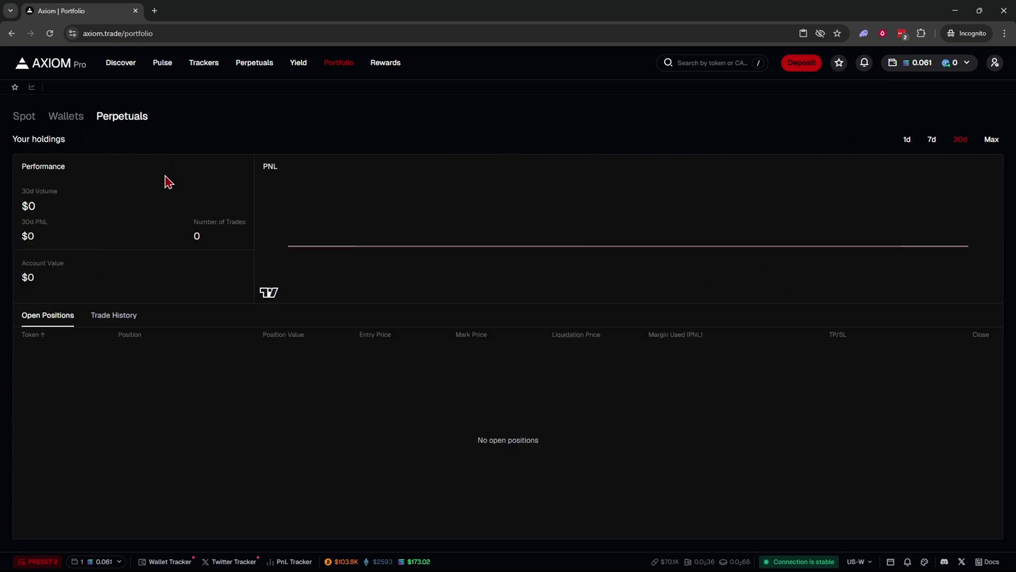
pyautogui.click(24, 116)
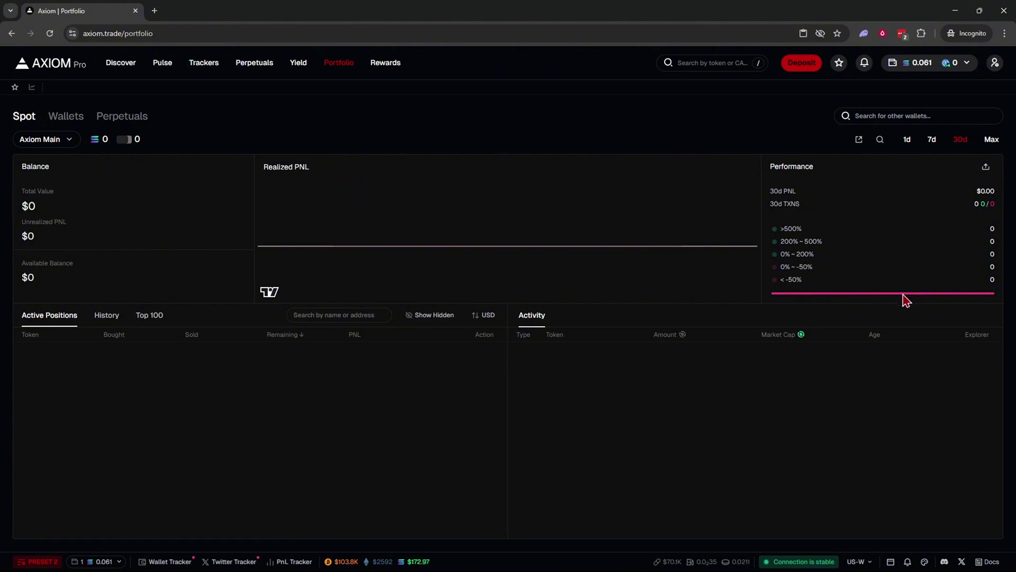
pyautogui.click(382, 68)
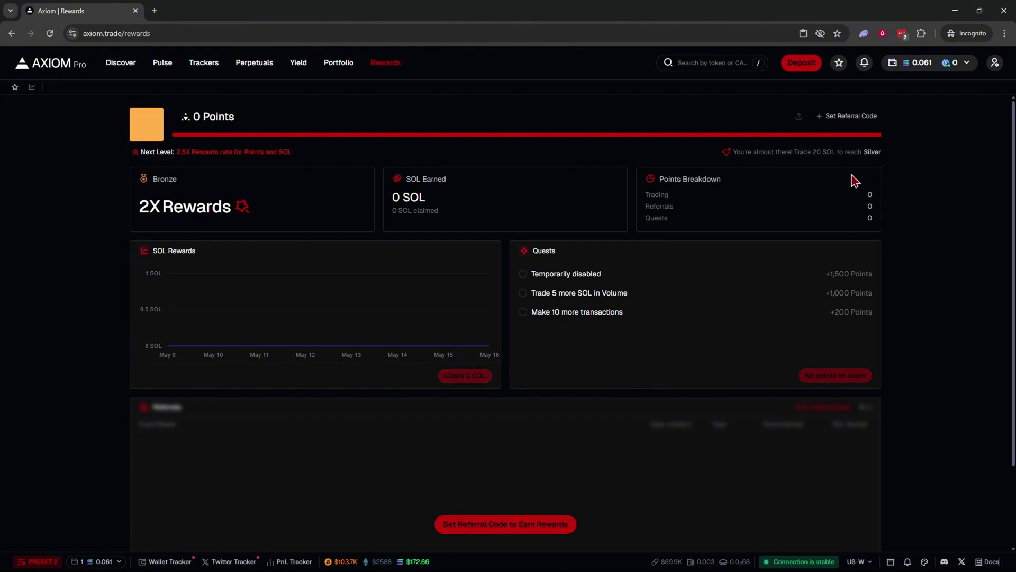
pyautogui.click(858, 119)
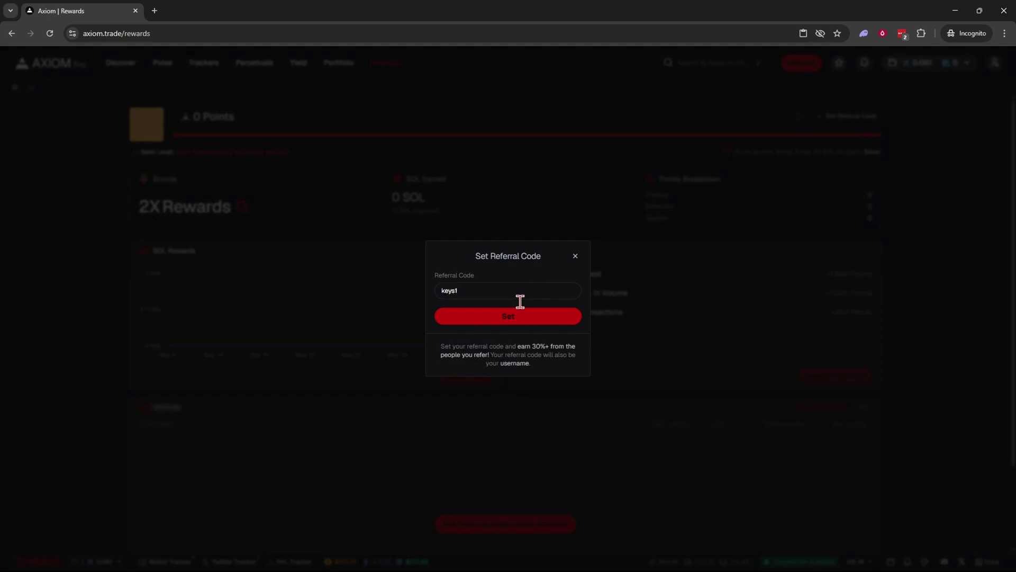
pyautogui.click(507, 317)
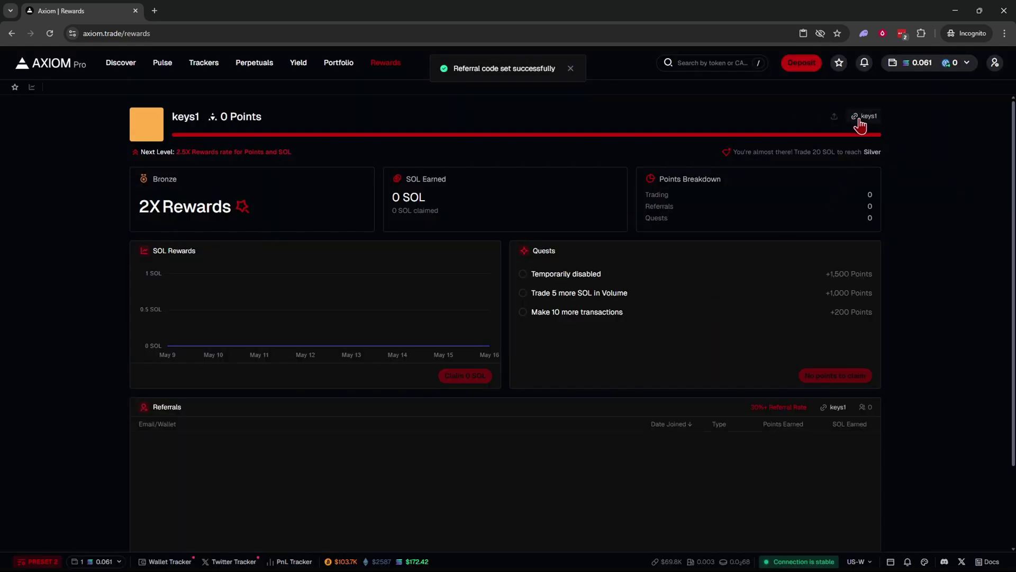
pyautogui.click(859, 121)
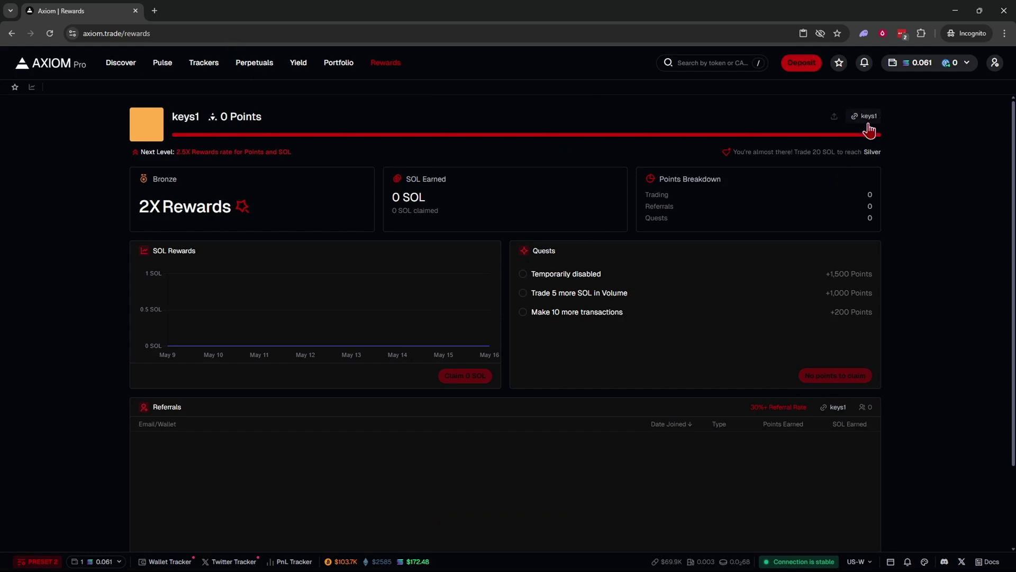
# - Open the copied referral link in the address bar, then return to Pulse
pyautogui.click(397, 34)
pyautogui.hotkey('ctrl', 'v')
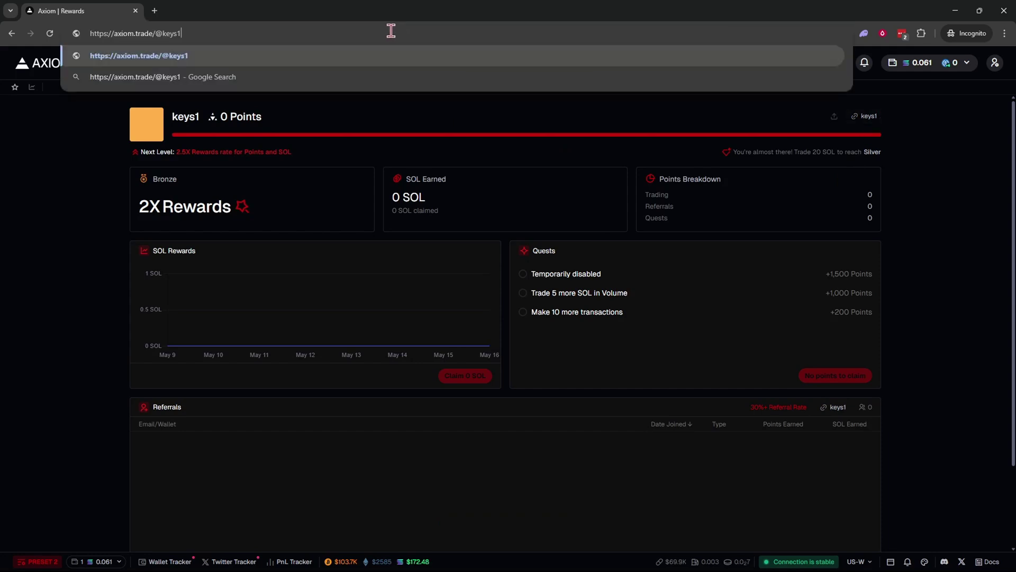
pyautogui.press('Return')
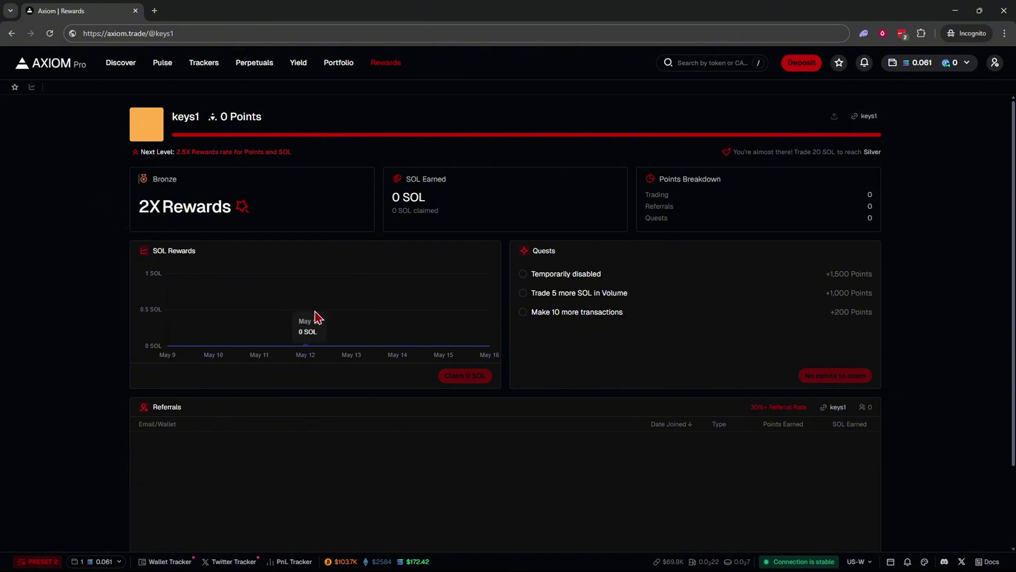
pyautogui.click(162, 62)
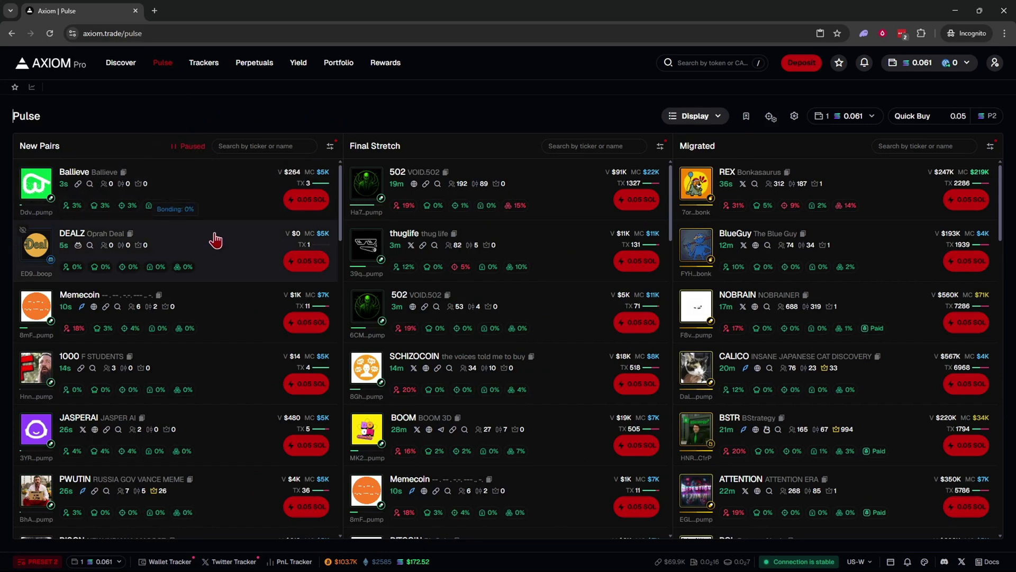
# - Move the PnL tracker widget to the top and enable Swap USD and SOL and Show alternate currency
pyautogui.click(303, 563)
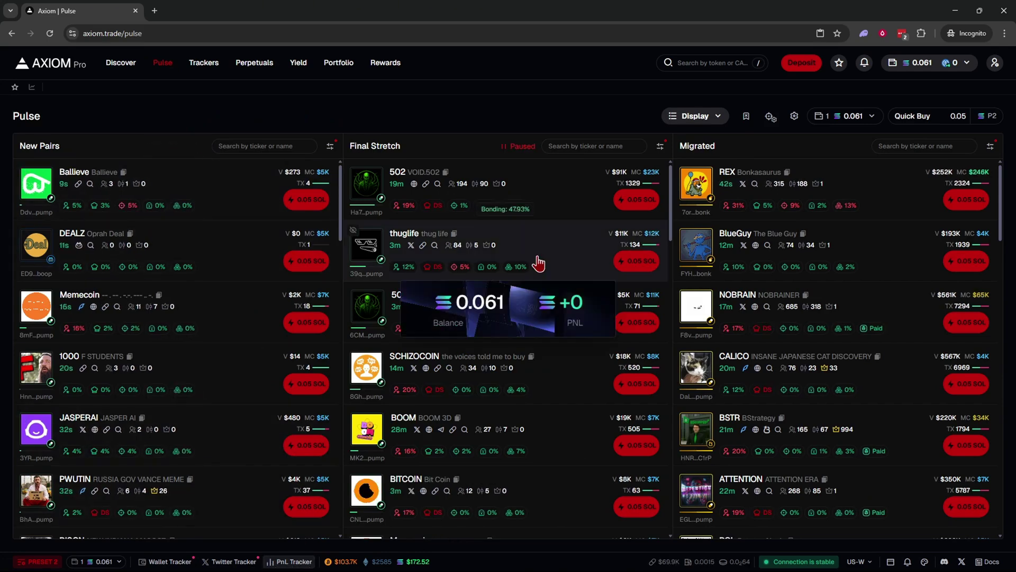
pyautogui.moveTo(511, 324); pyautogui.dragTo(524, 103)
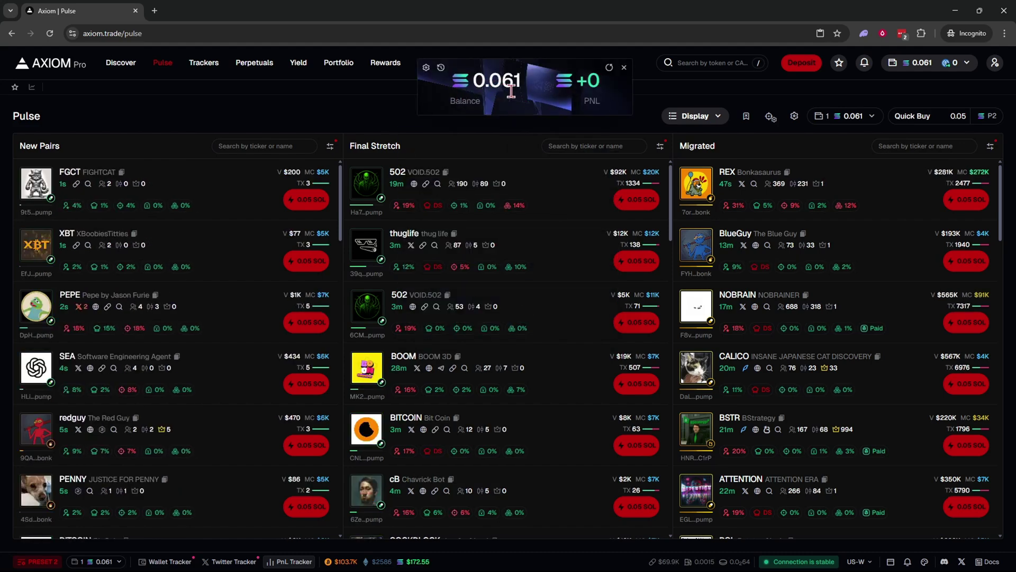
pyautogui.click(426, 67)
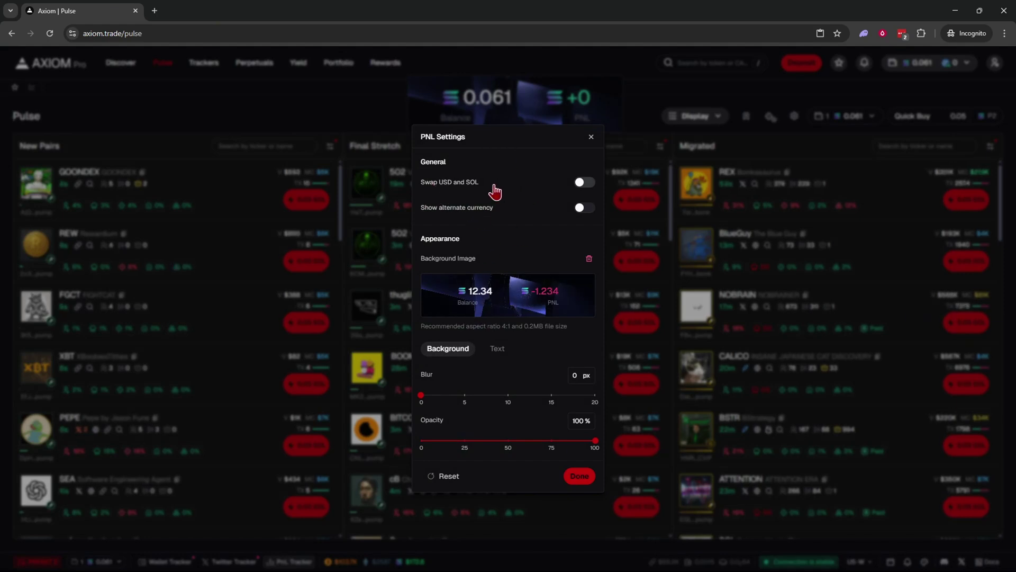
pyautogui.click(584, 182)
pyautogui.click(584, 207)
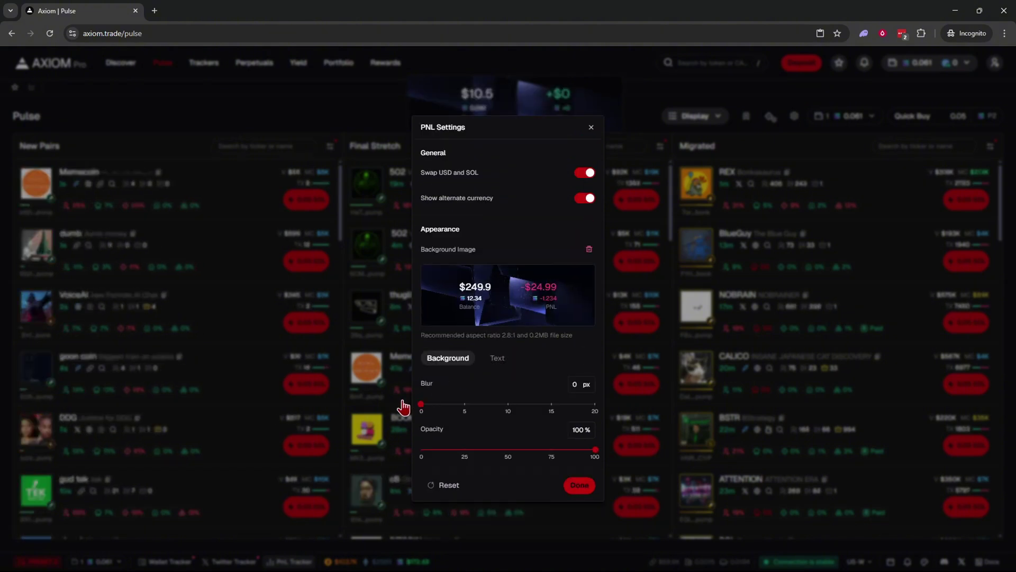
# - Keep background opacity at 100%, turn on text shadows, and save the PnL settings
pyautogui.moveTo(595, 449); pyautogui.dragTo(437, 450)
pyautogui.click(444, 485)
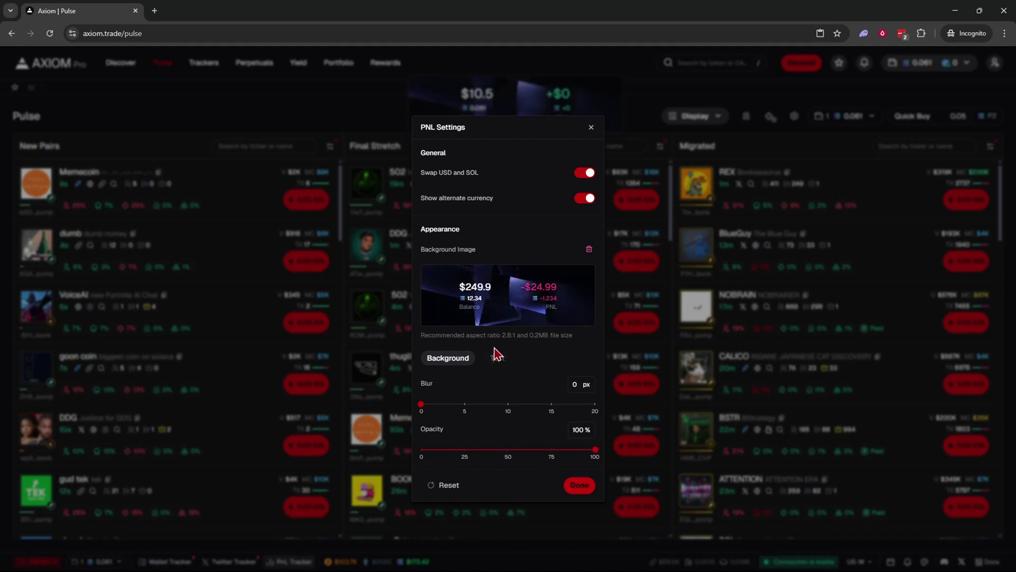
pyautogui.click(496, 356)
pyautogui.click(577, 356)
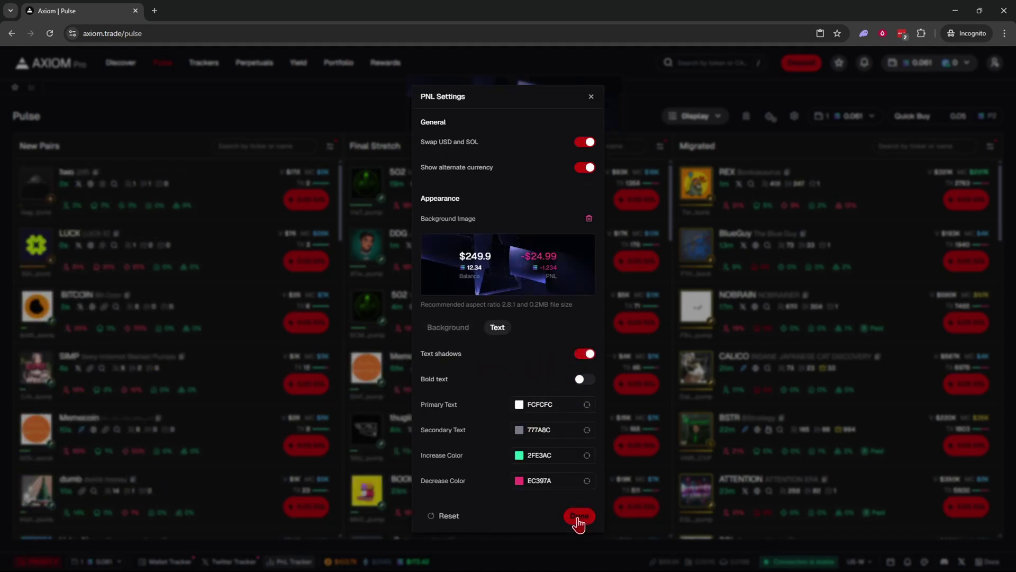
pyautogui.click(462, 333)
pyautogui.click(304, 120)
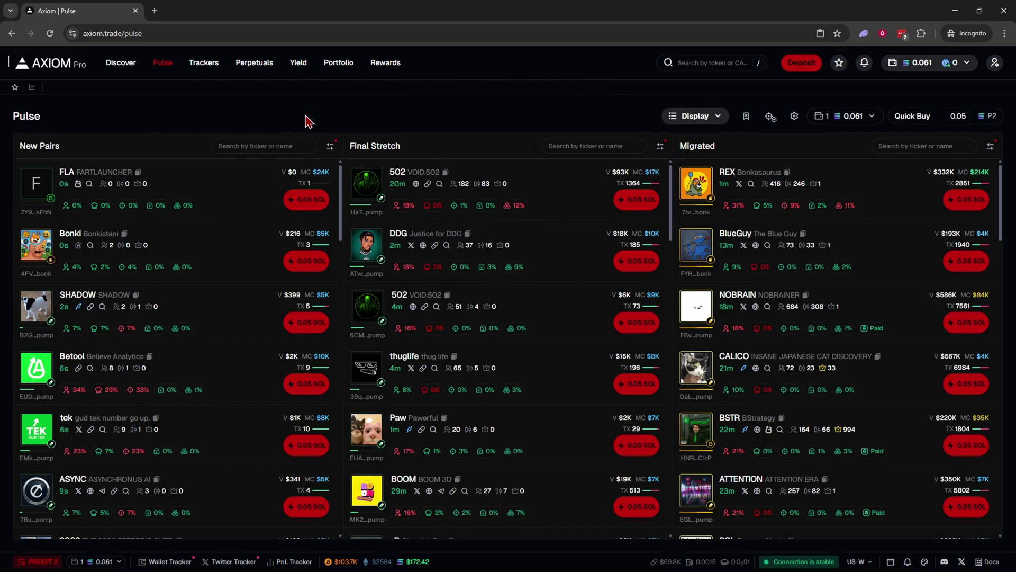